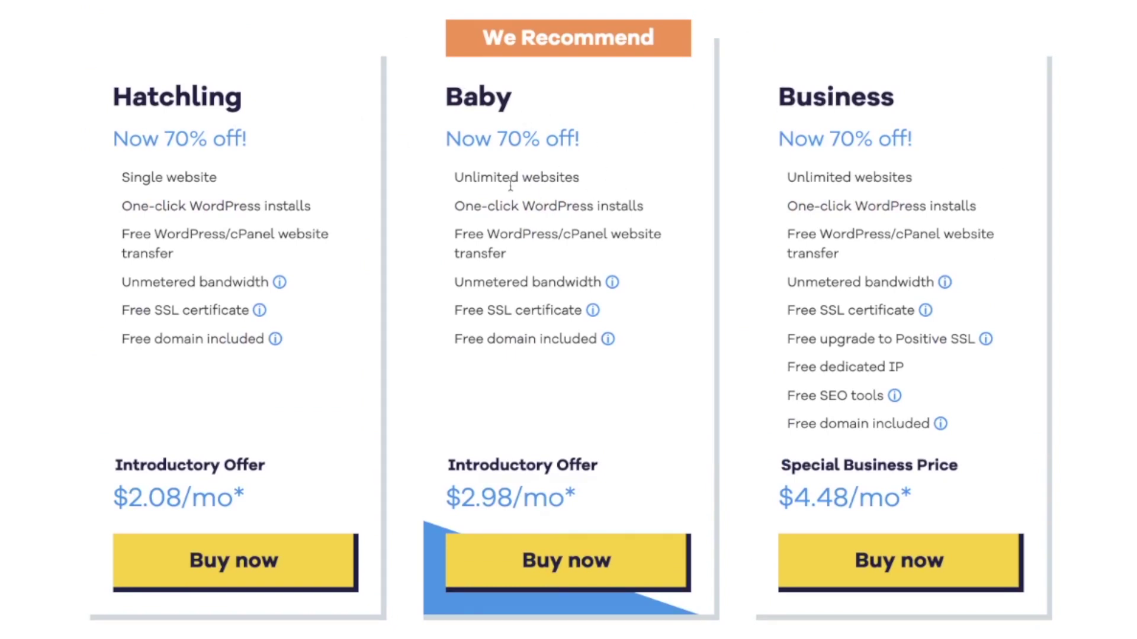
- Buy the Hatchling plan at $2.08/mo from the HostGator pricing page
left_click_drag(481, 177, 594, 182)
left_click(789, 179)
left_click(241, 543)
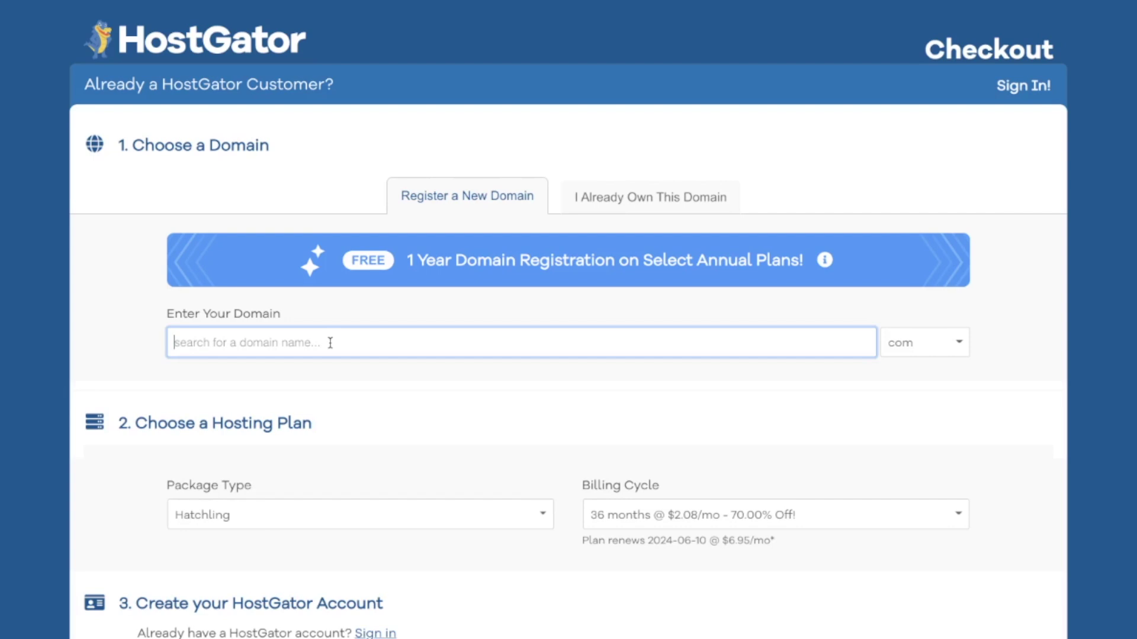
- Search for 10minwebsite and review the free .com result and other extensions
type("10minwebsite")
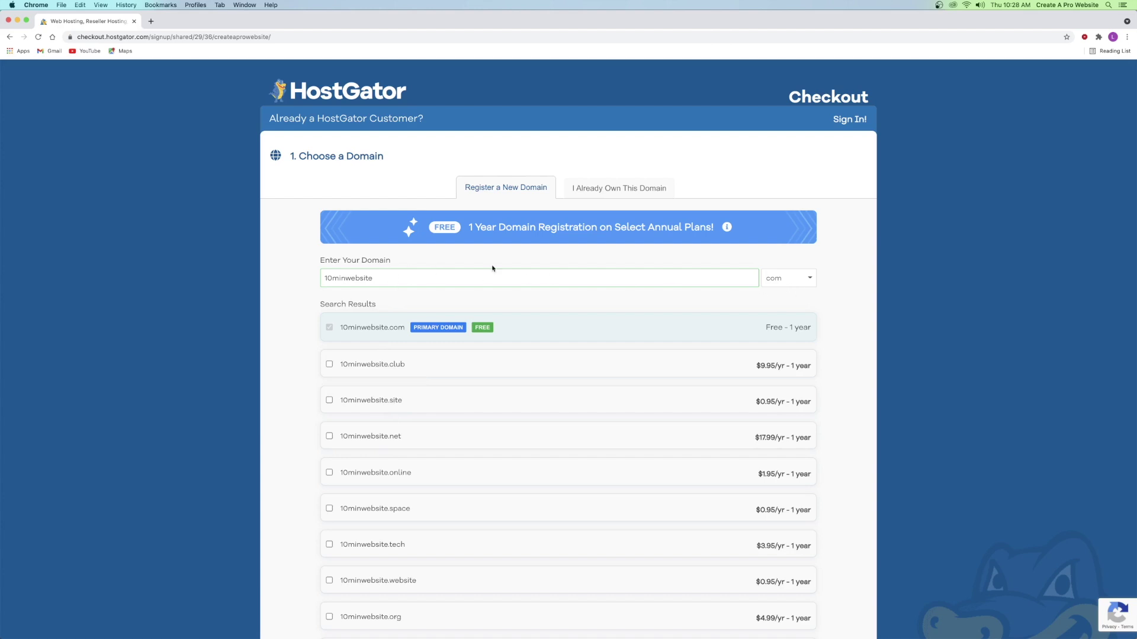
scroll(492, 269, "down", 15)
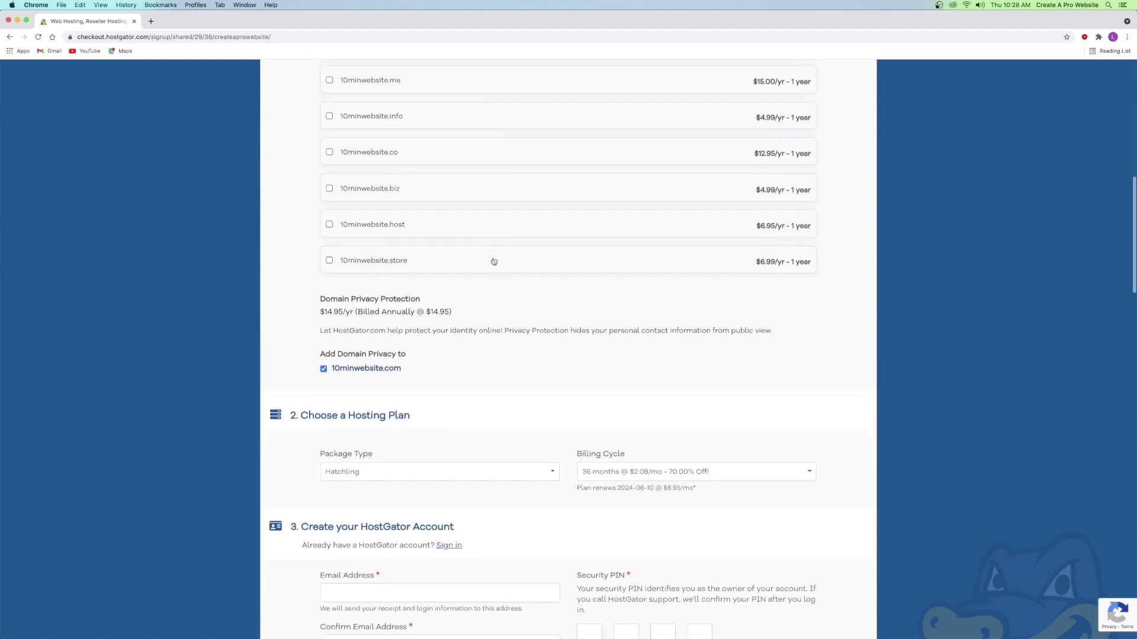
scroll(494, 261, "down", 2)
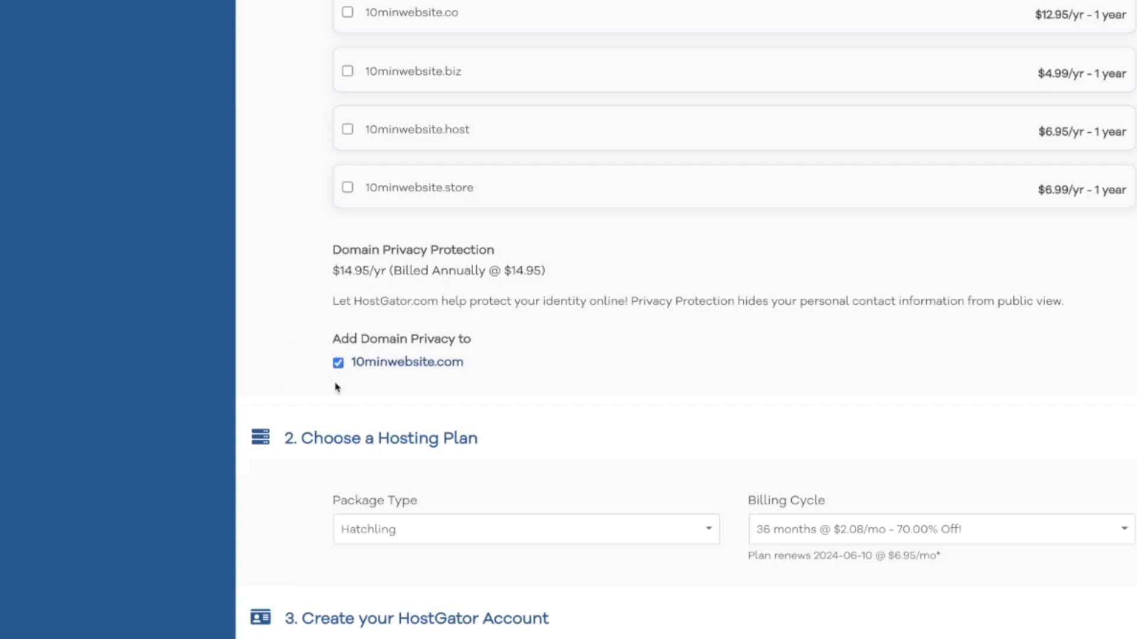
scroll(334, 317, "down", 3)
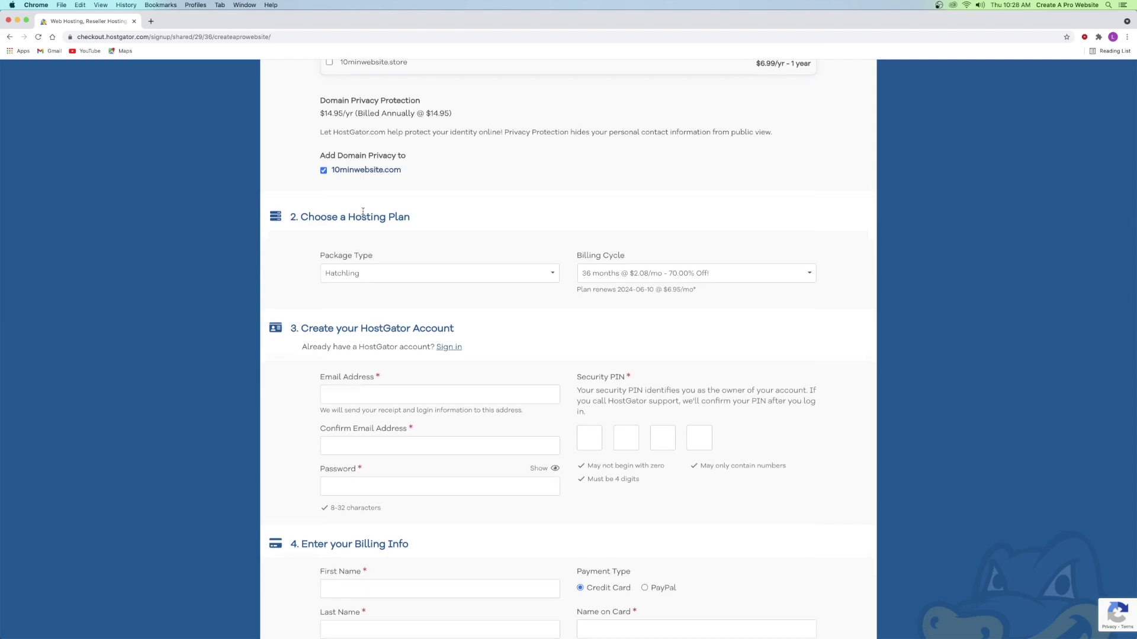
scroll(338, 256, "down", 2)
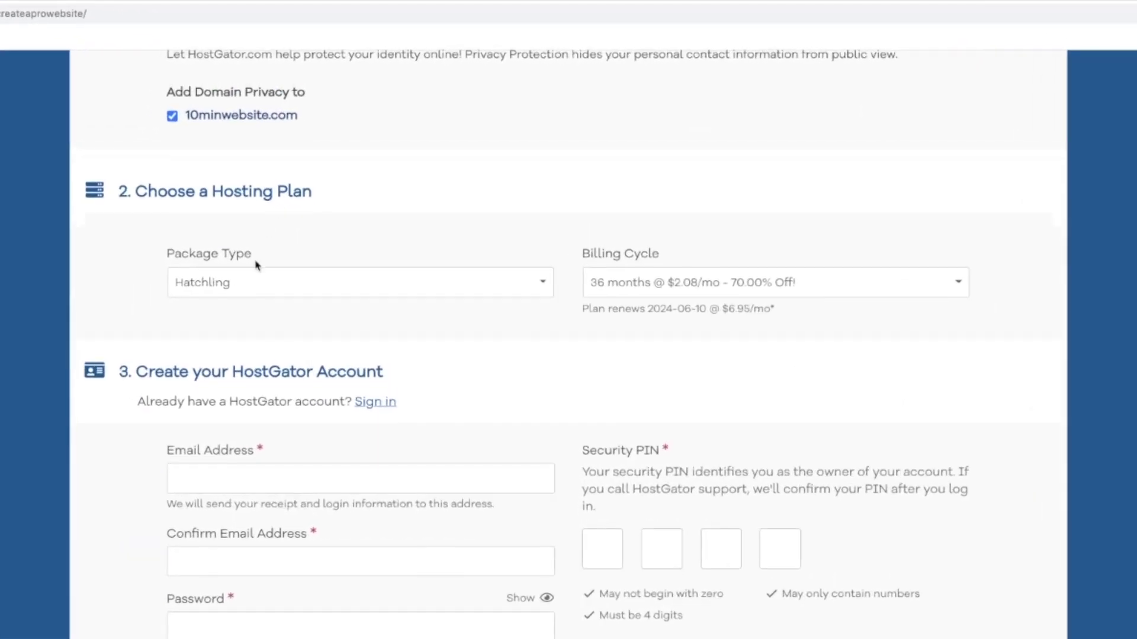
- Keep Hatchling as the package type and review the billing cycle options
left_click(261, 282)
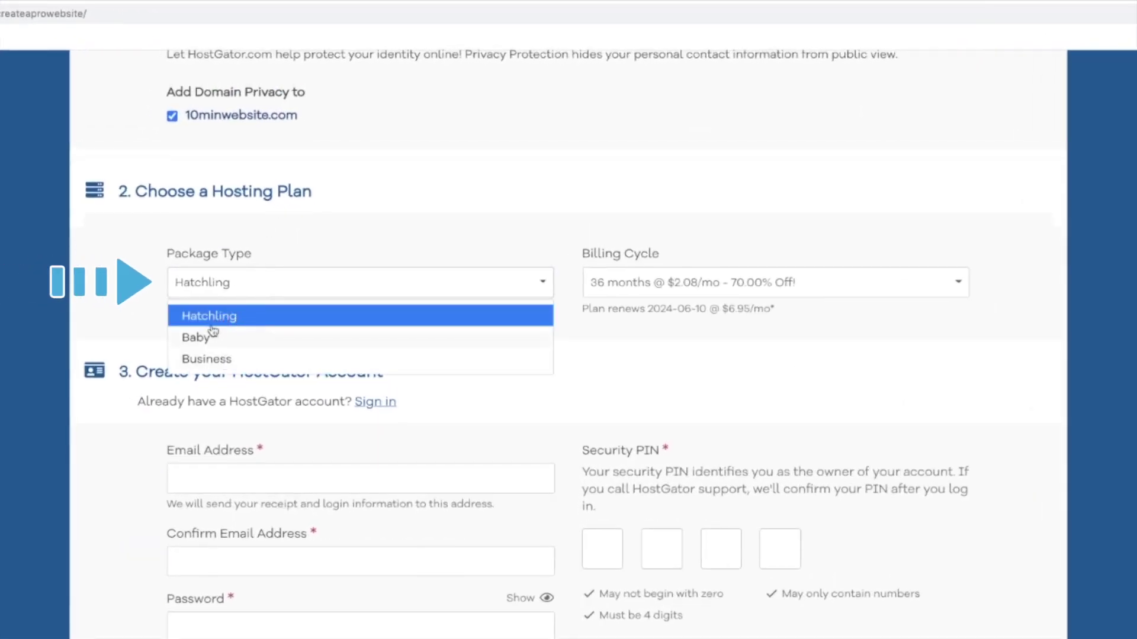
left_click(231, 316)
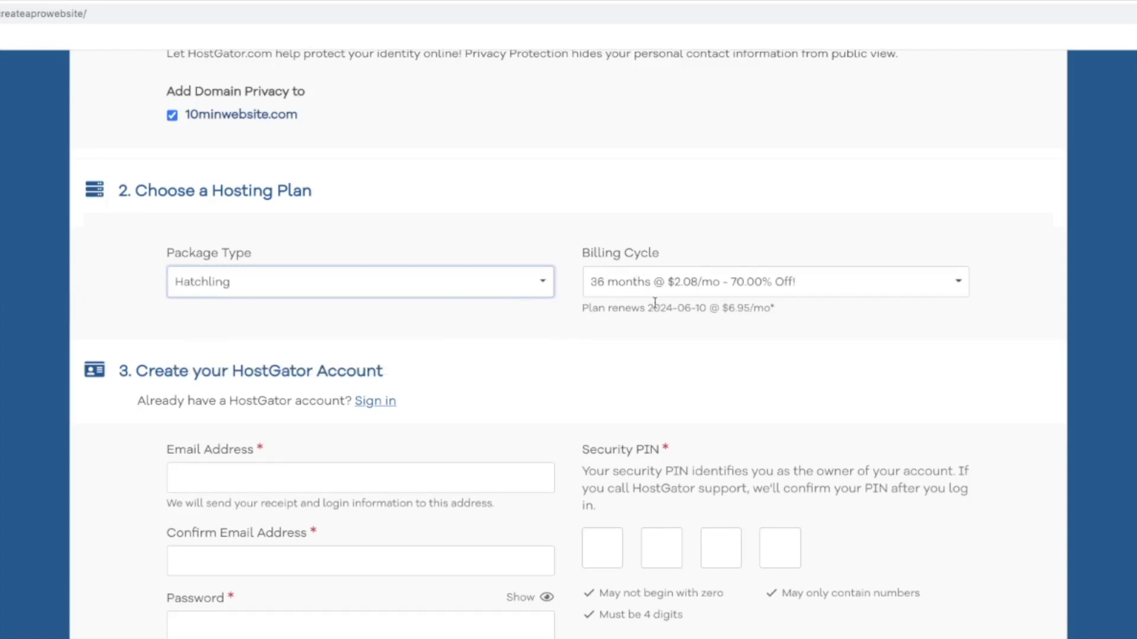
left_click(720, 286)
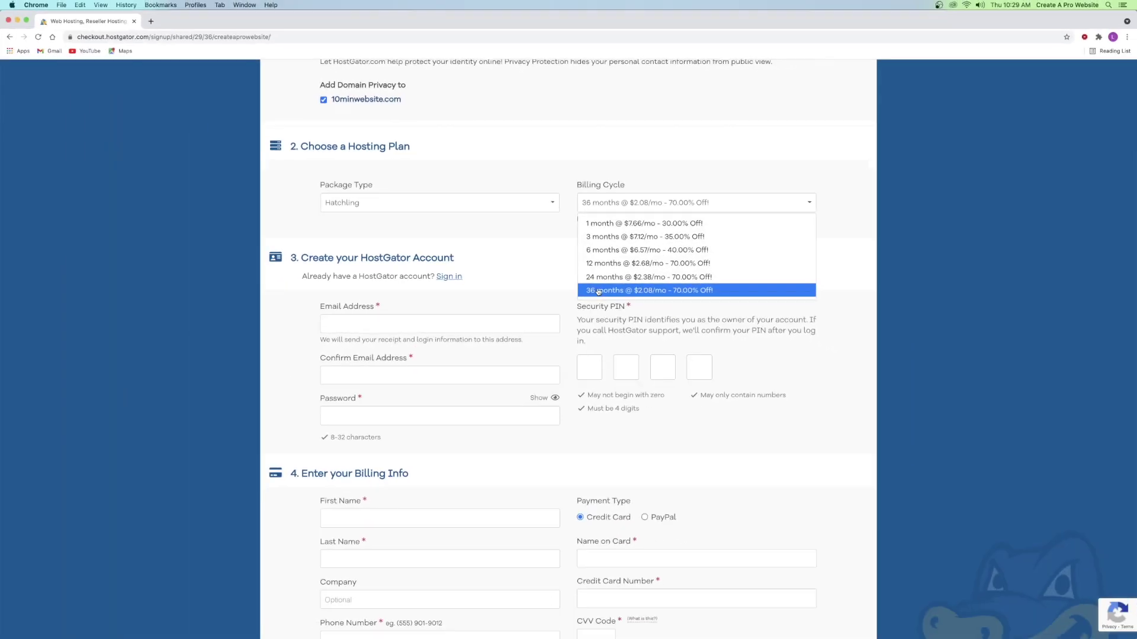
left_click(610, 424)
scroll(591, 263, "down", 20)
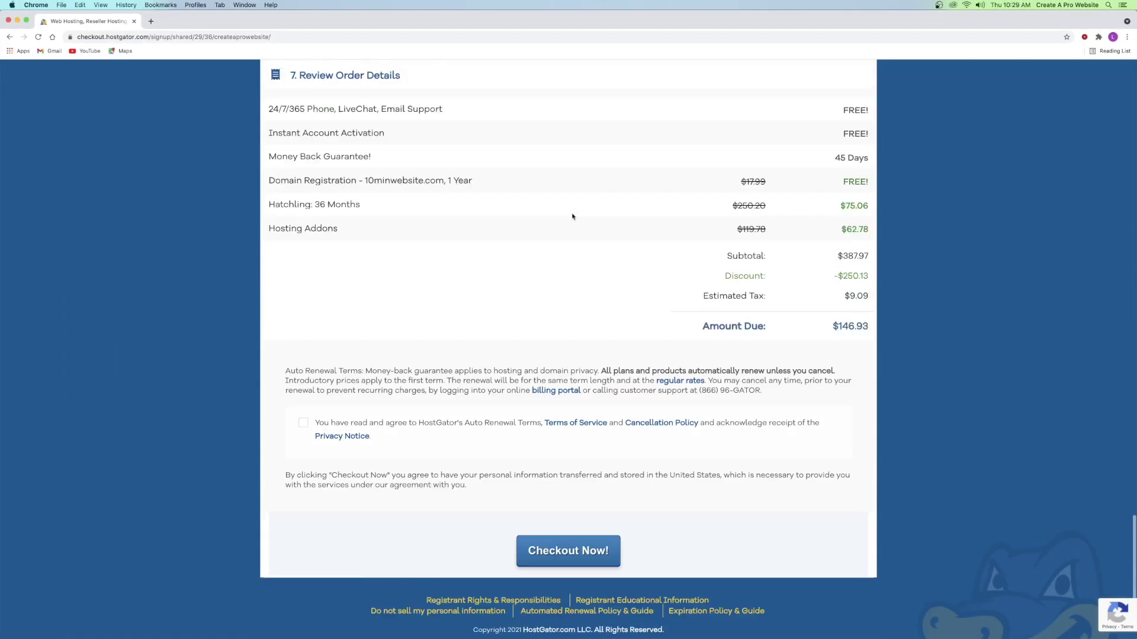
scroll(828, 295, "up", 20)
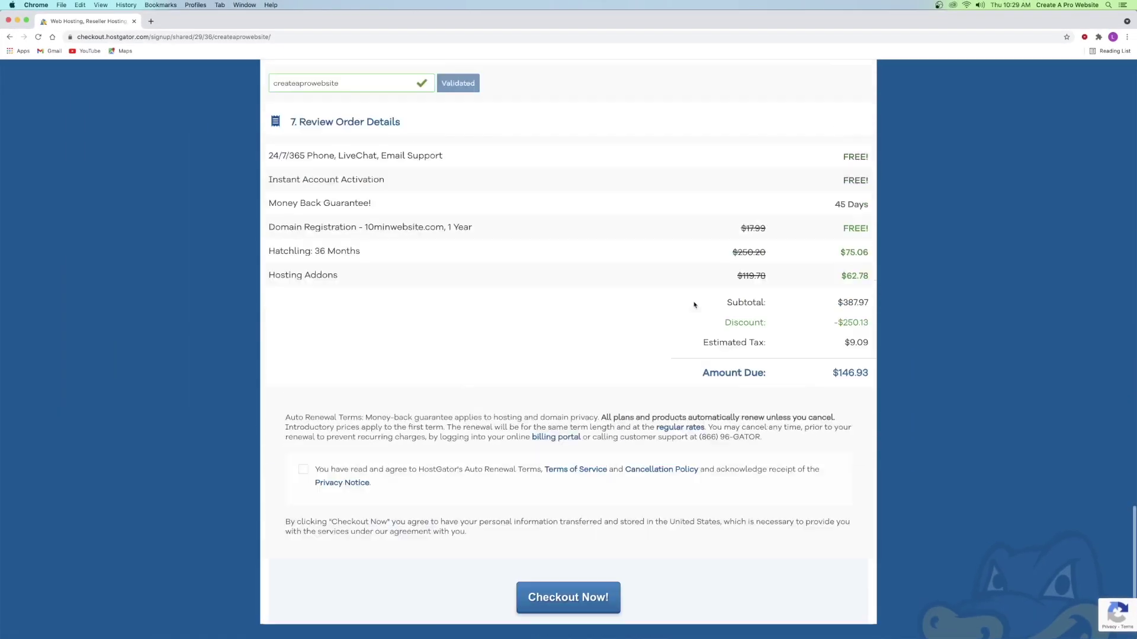
- Change the billing cycle to 1 month at $7.66/mo
left_click(664, 299)
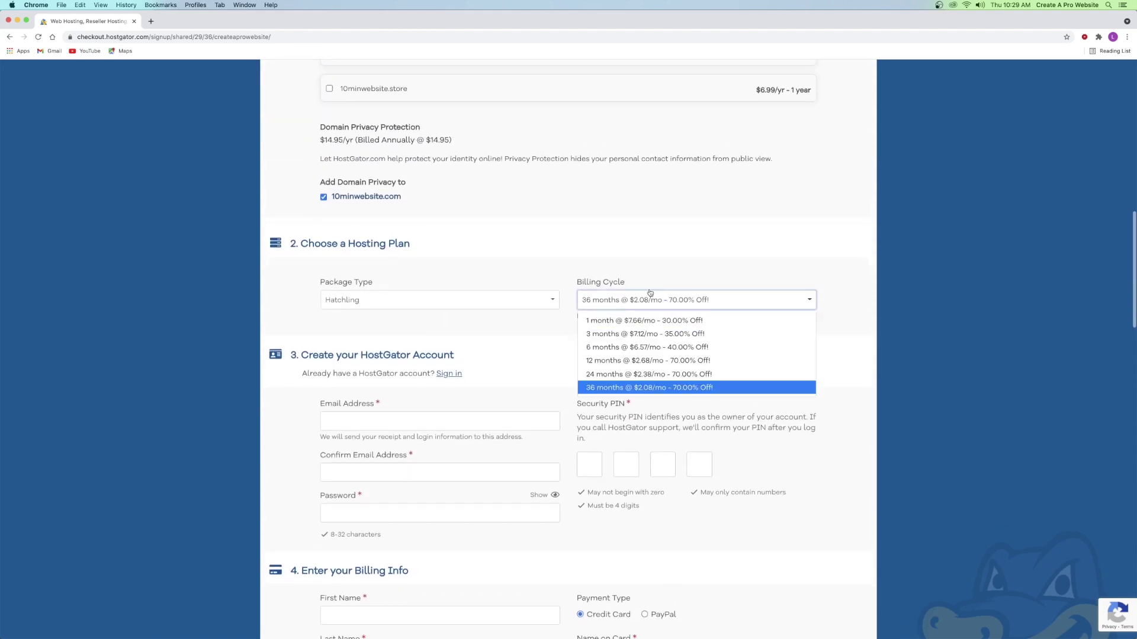
left_click(710, 317)
scroll(736, 292, "down", 10)
scroll(736, 292, "down", 8)
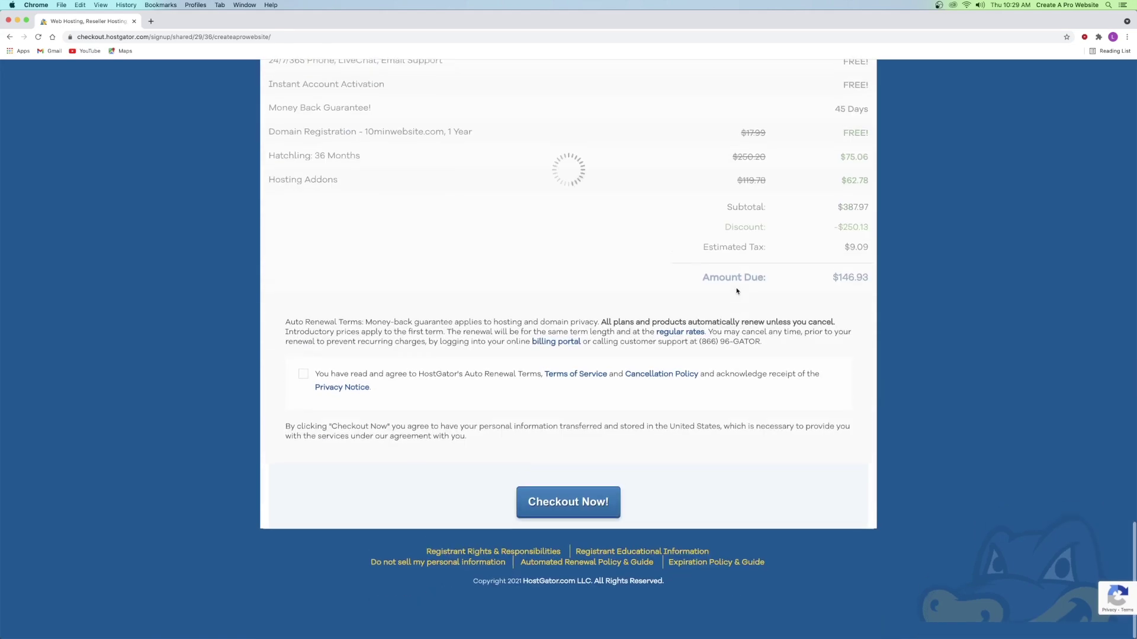
scroll(663, 295, "up", 2)
scroll(663, 295, "up", 15)
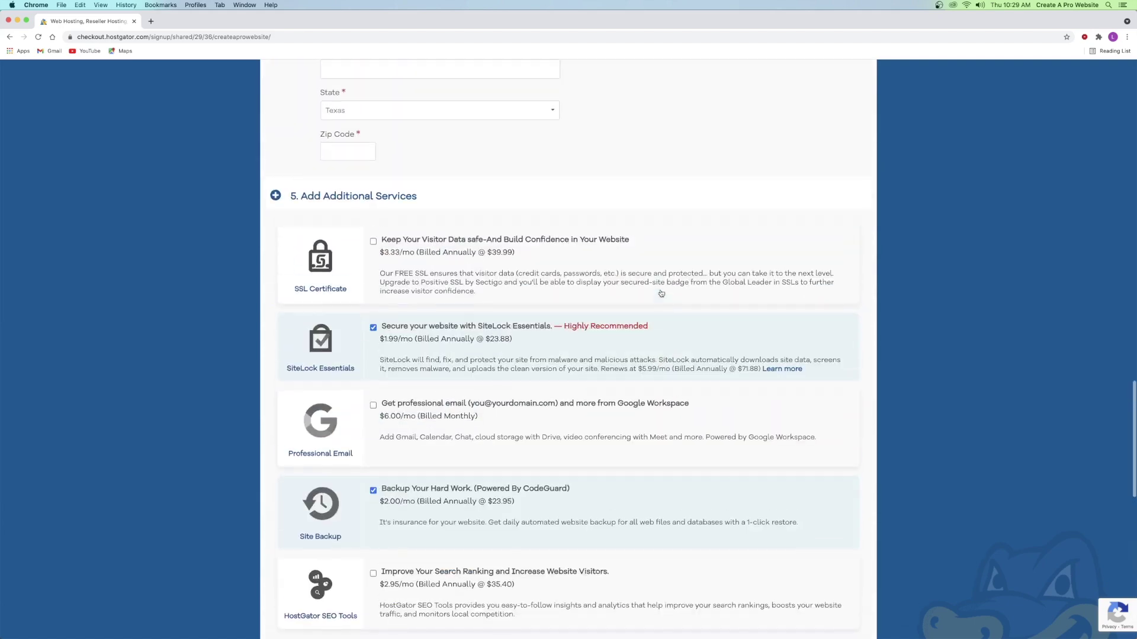
scroll(664, 292, "up", 2)
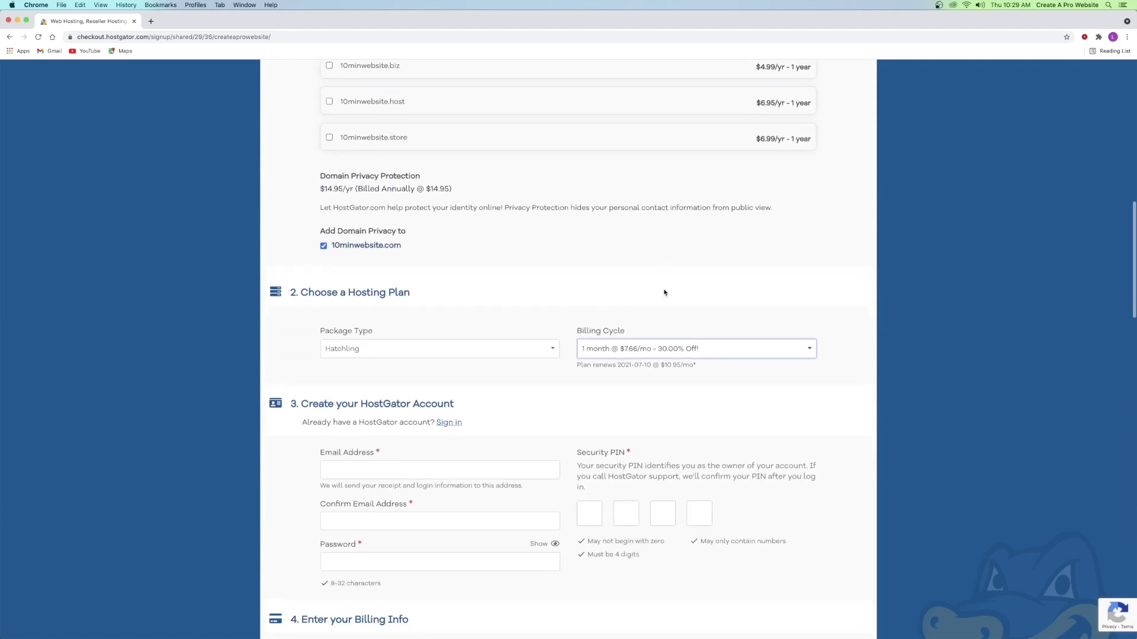
scroll(480, 344, "down", 5)
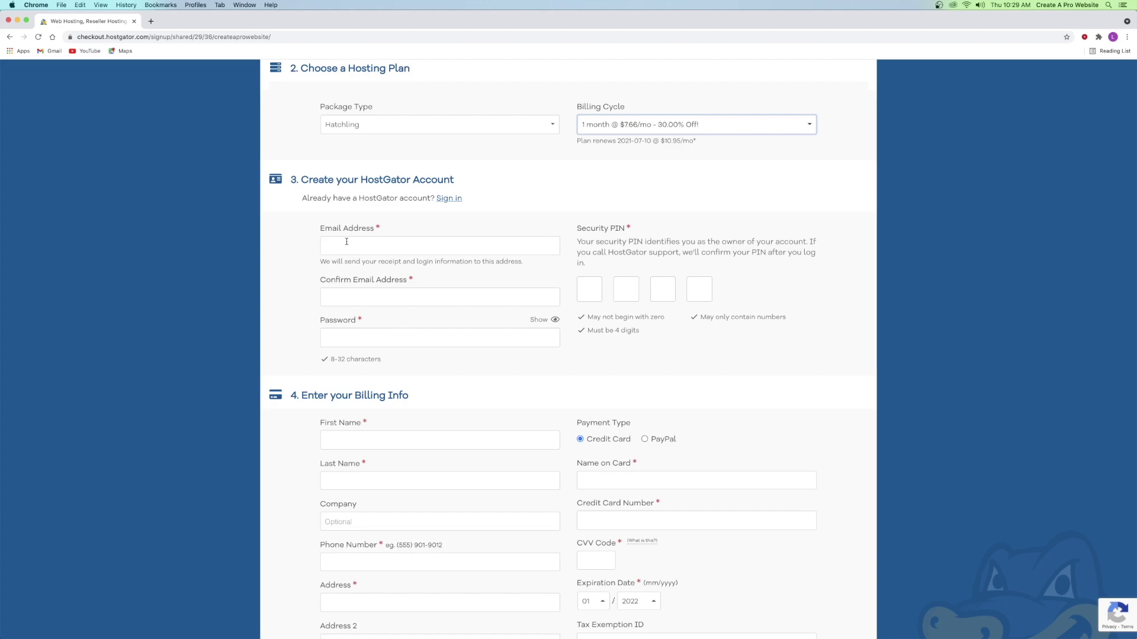
- Enter the account e-mail and password, then the billing contact, address and card details
left_click(371, 248)
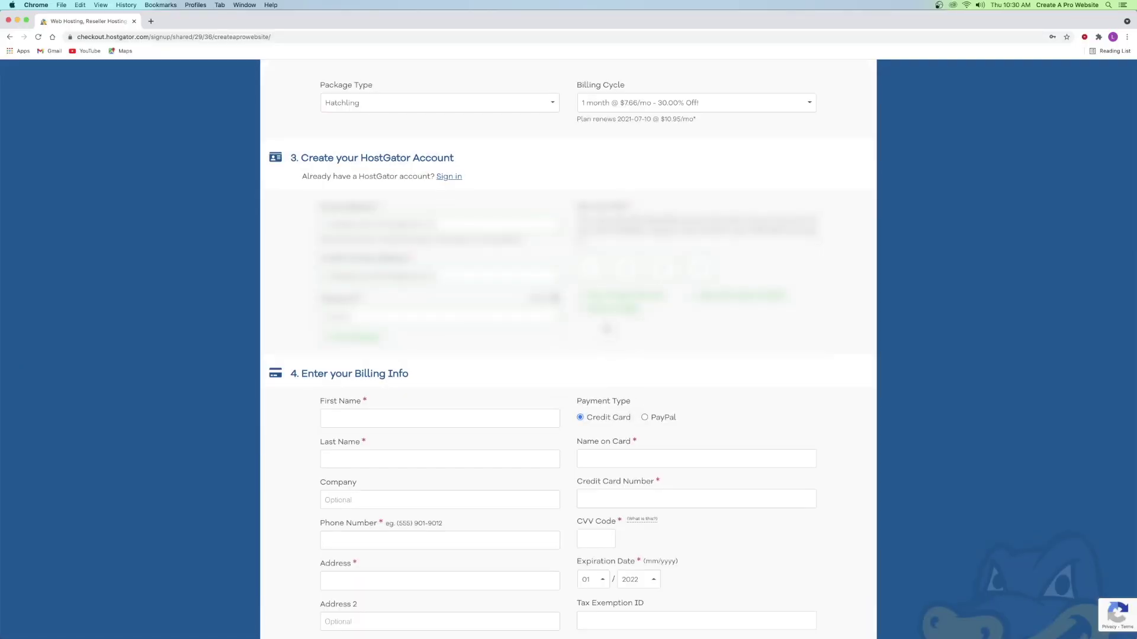
scroll(595, 330, "down", 5)
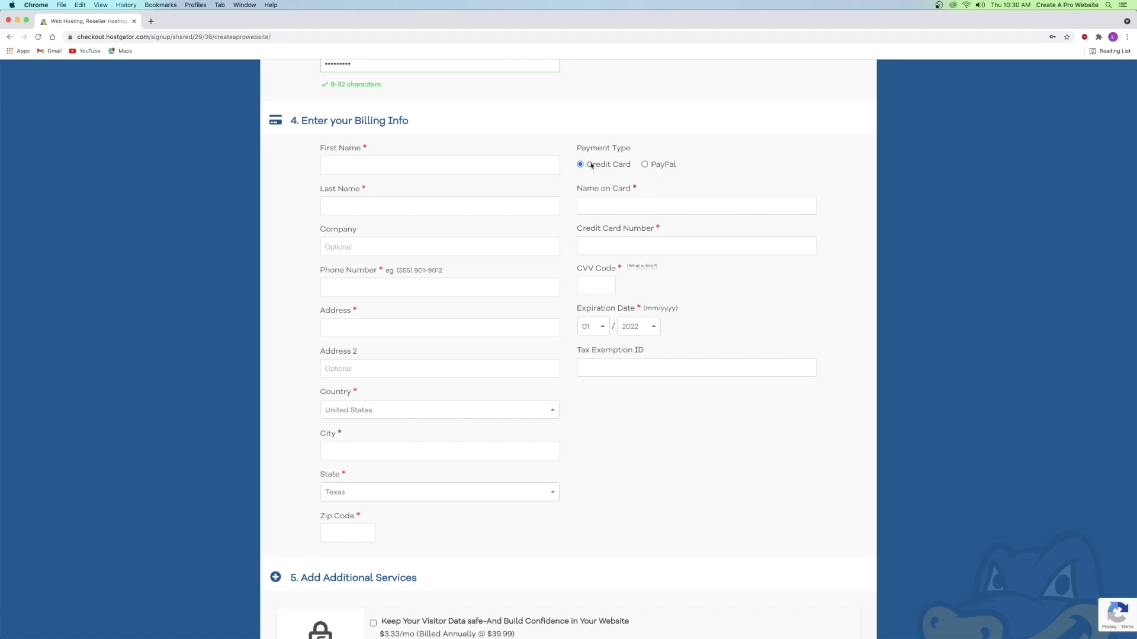
left_click(480, 168)
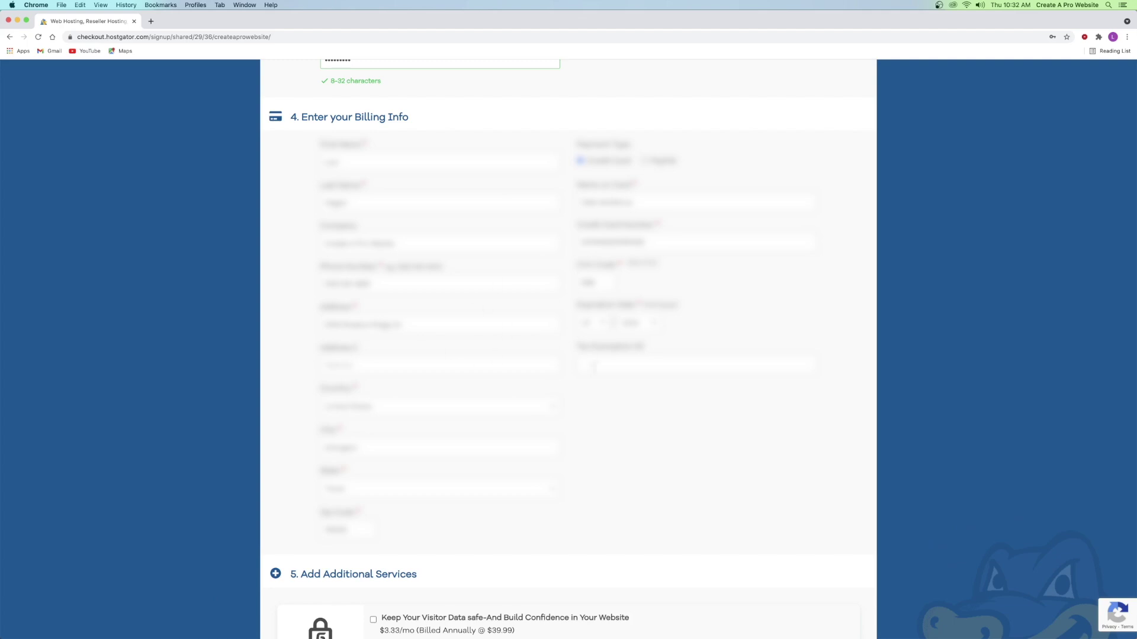
- Untick SiteLock Essentials and Site Backup under Add Additional Services
scroll(587, 398, "down", 10)
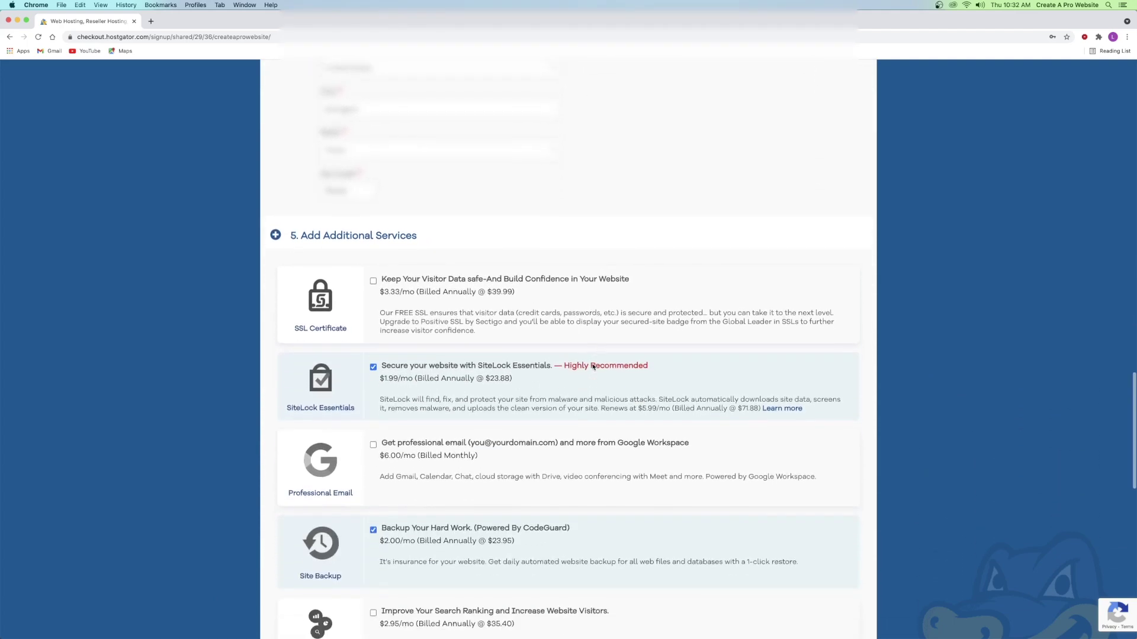
scroll(593, 363, "down", 1)
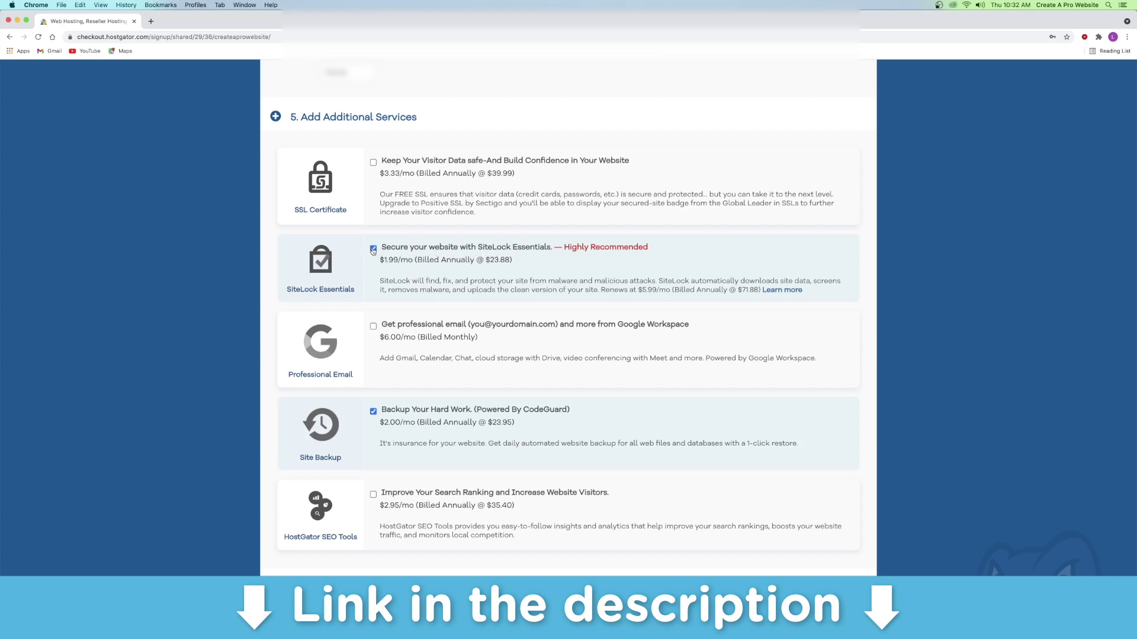
left_click(373, 250)
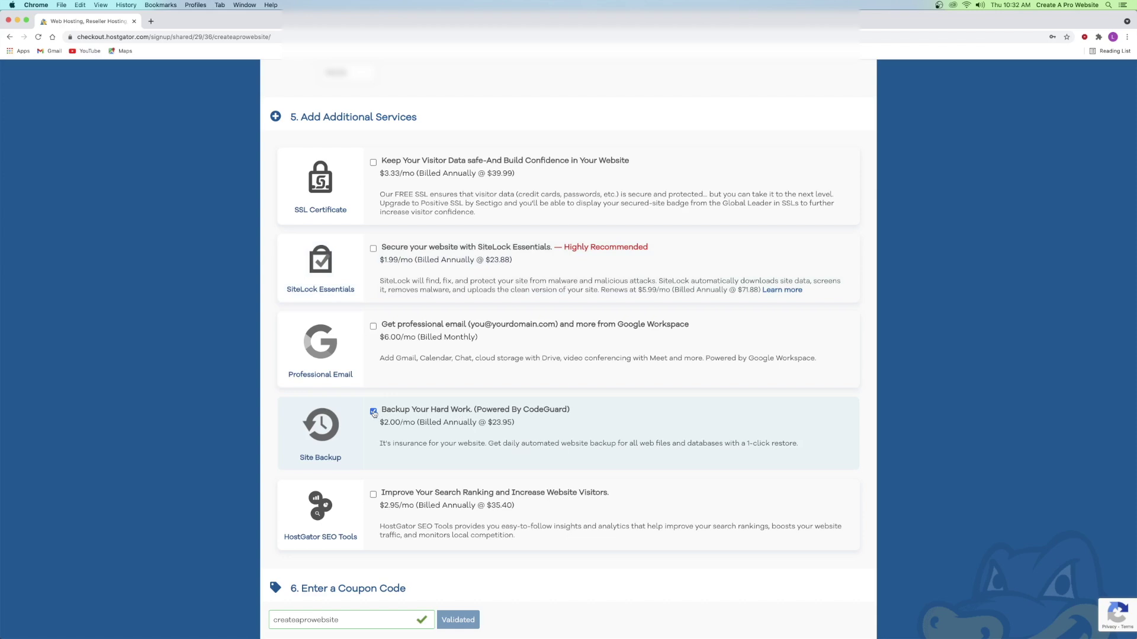
left_click(374, 412)
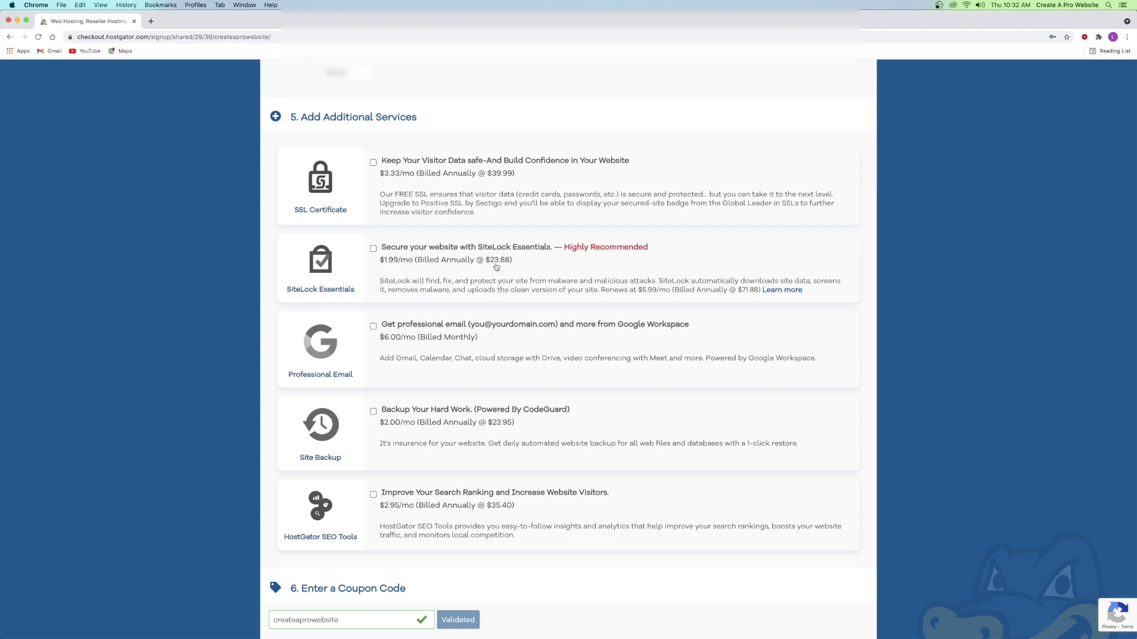
scroll(371, 410, "down", 6)
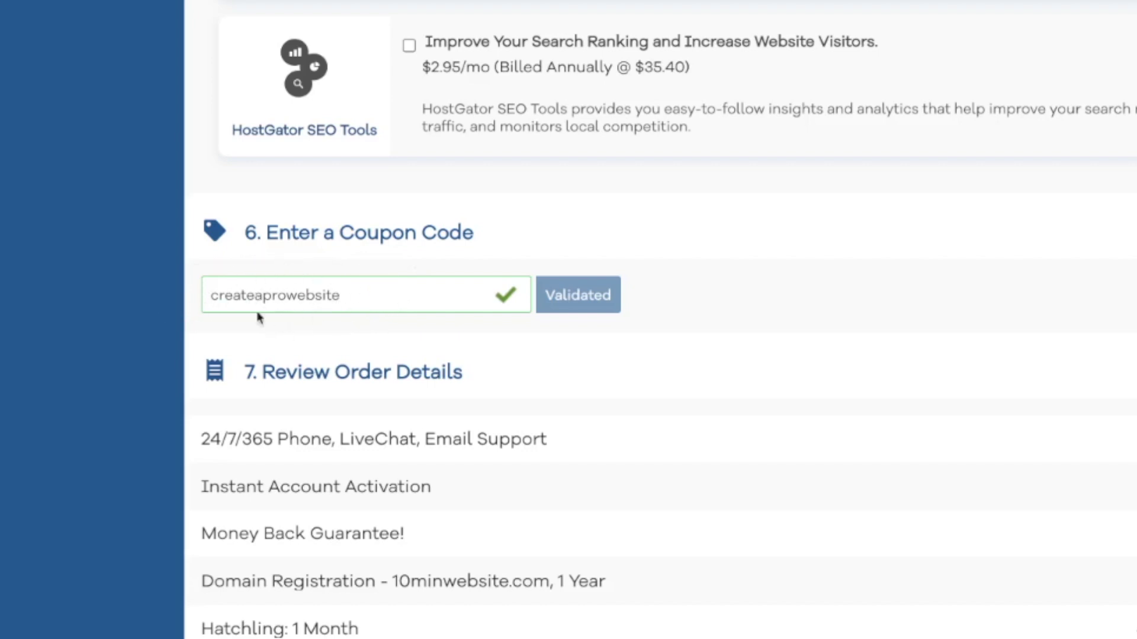
- Review the order totals, agree to the renewal terms, and place the $29.10 order
scroll(308, 302, "down", 3)
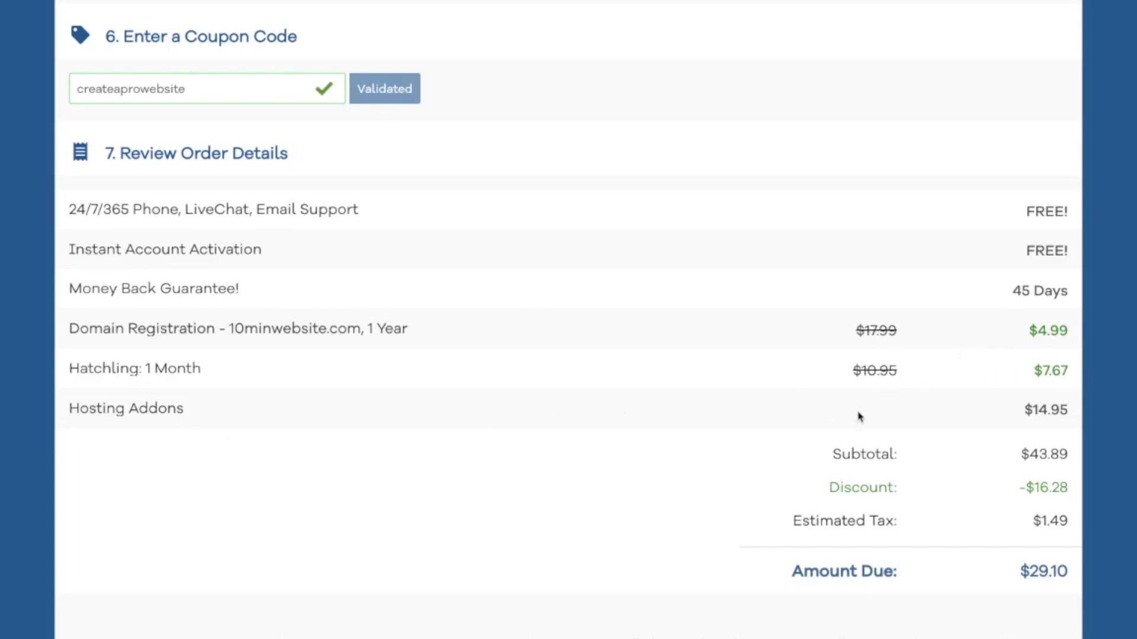
mouse_move(1036, 412)
left_mouse_down()
mouse_move(1085, 415)
mouse_move(1051, 413)
left_mouse_up()
scroll(1019, 480, "down", 3)
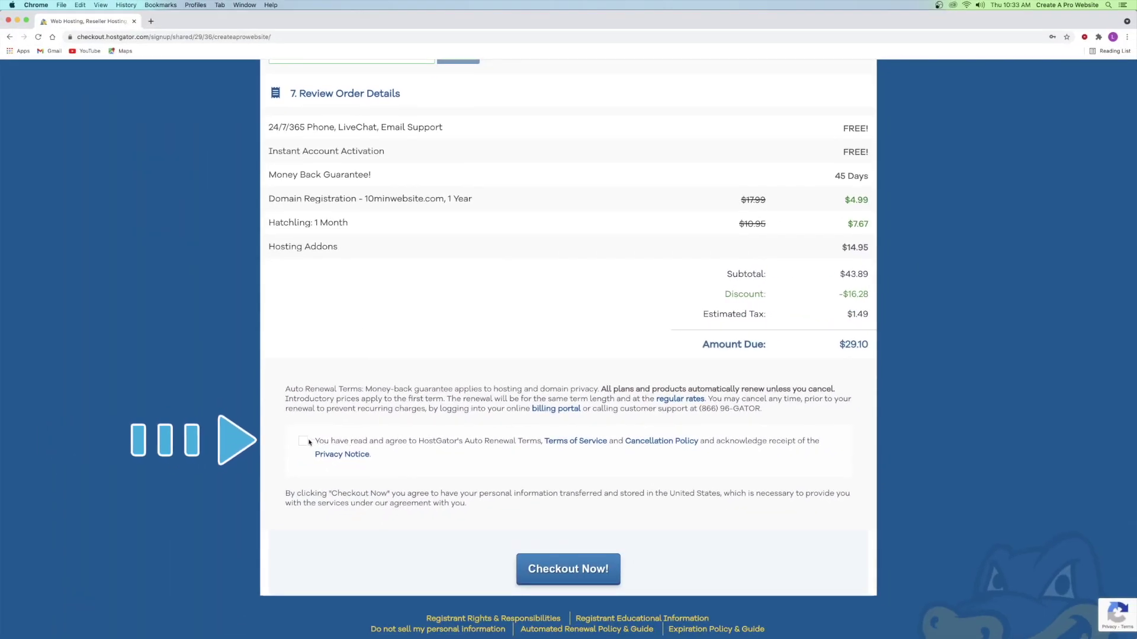
left_click(127, 538)
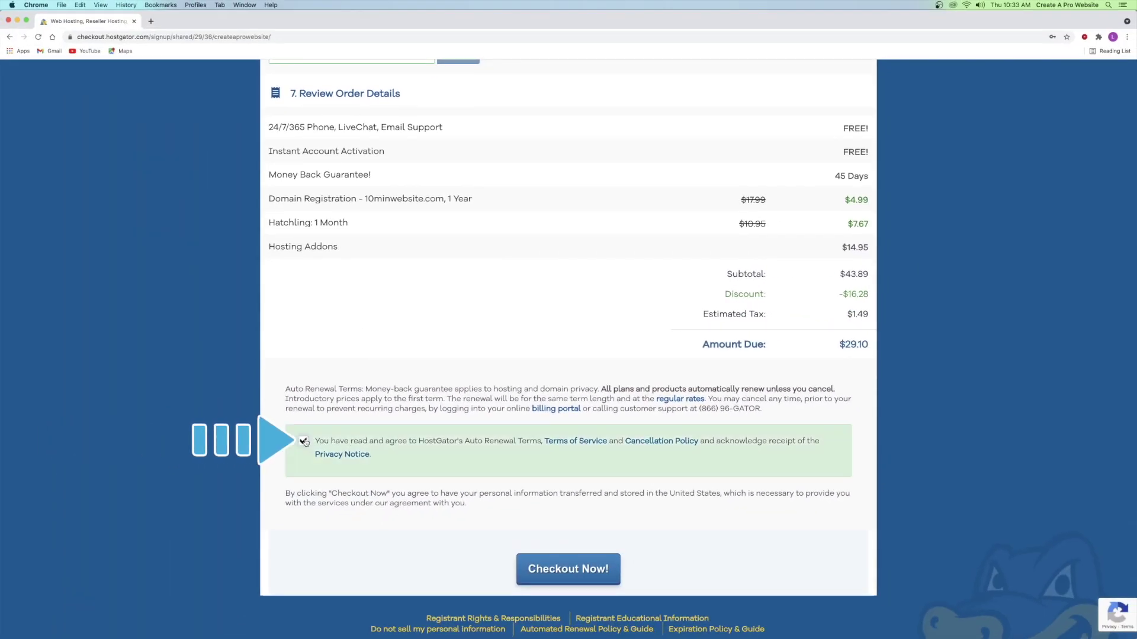
left_click(576, 569)
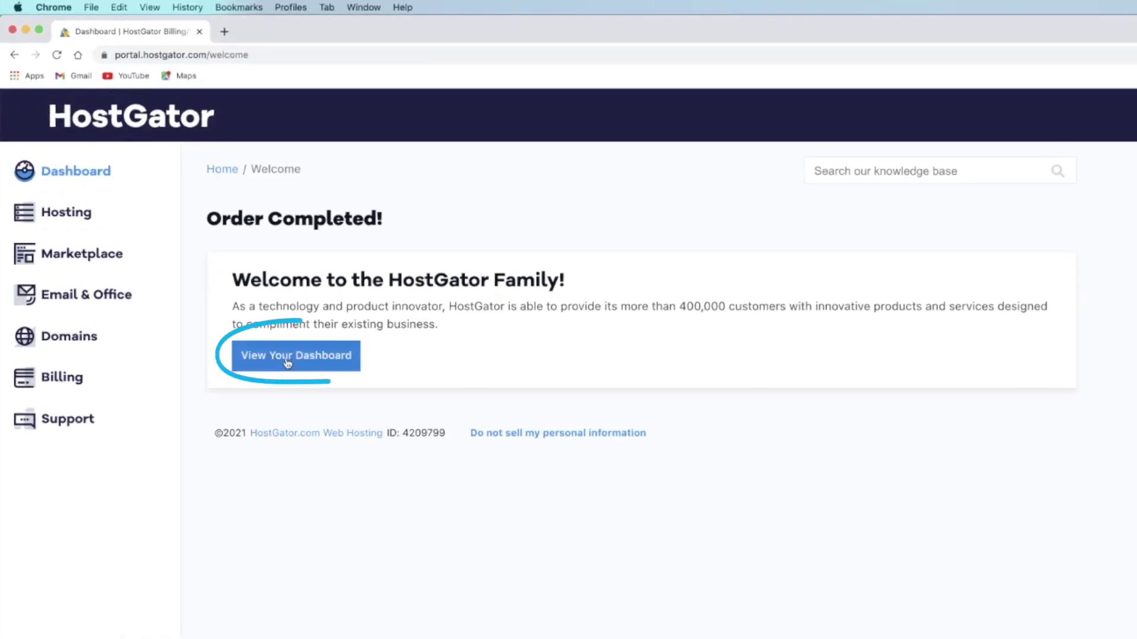
- From the account dashboard, open the WordPress installer for 10minwebsite.com
left_click(287, 362)
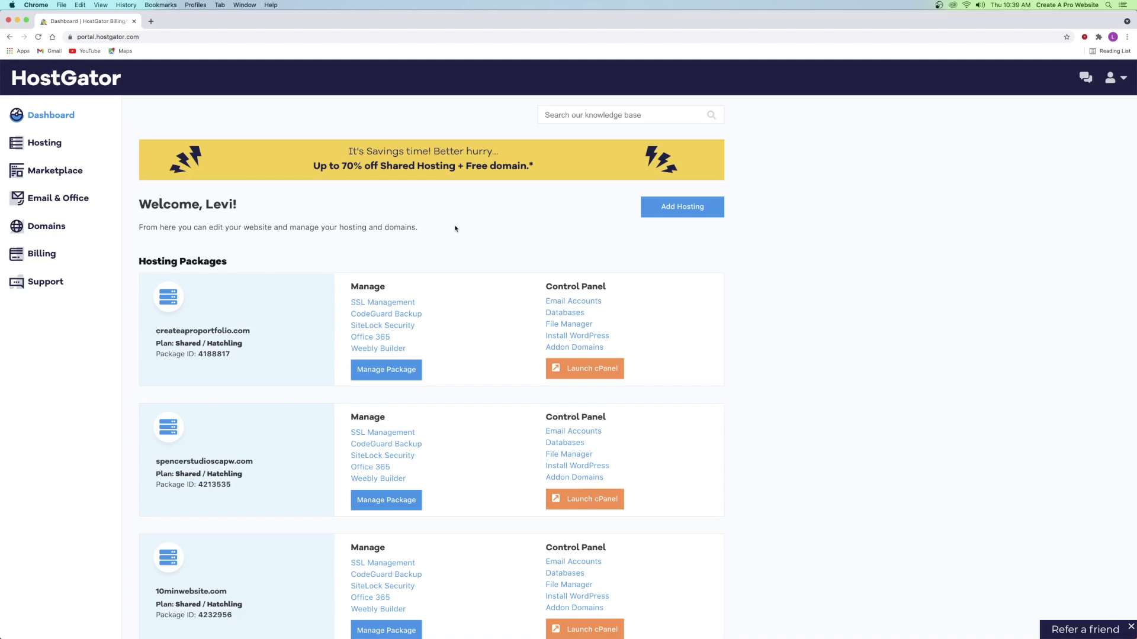
scroll(494, 295, "down", 3)
scroll(494, 294, "down", 5)
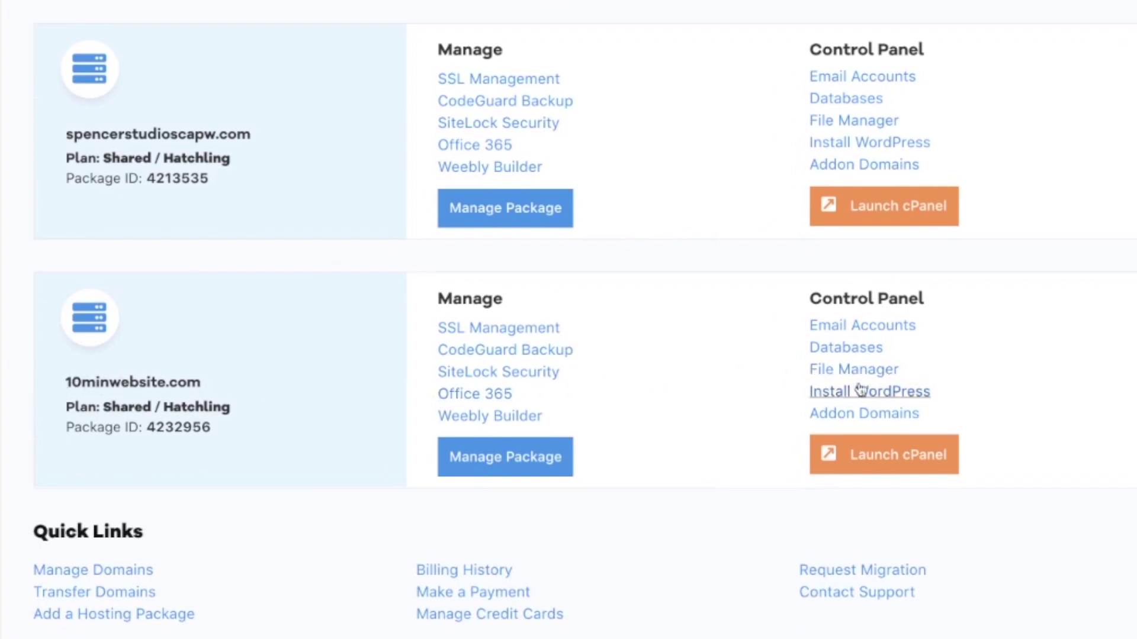
left_click(857, 390)
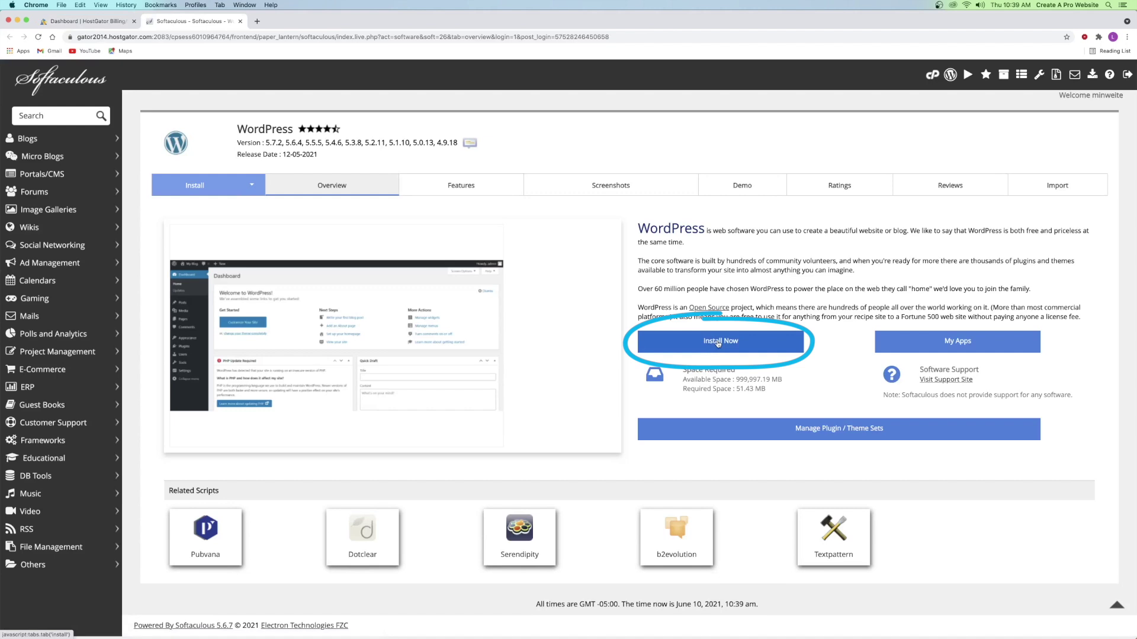
- Open the WordPress install form and keep version 5.7.2
left_click(717, 342)
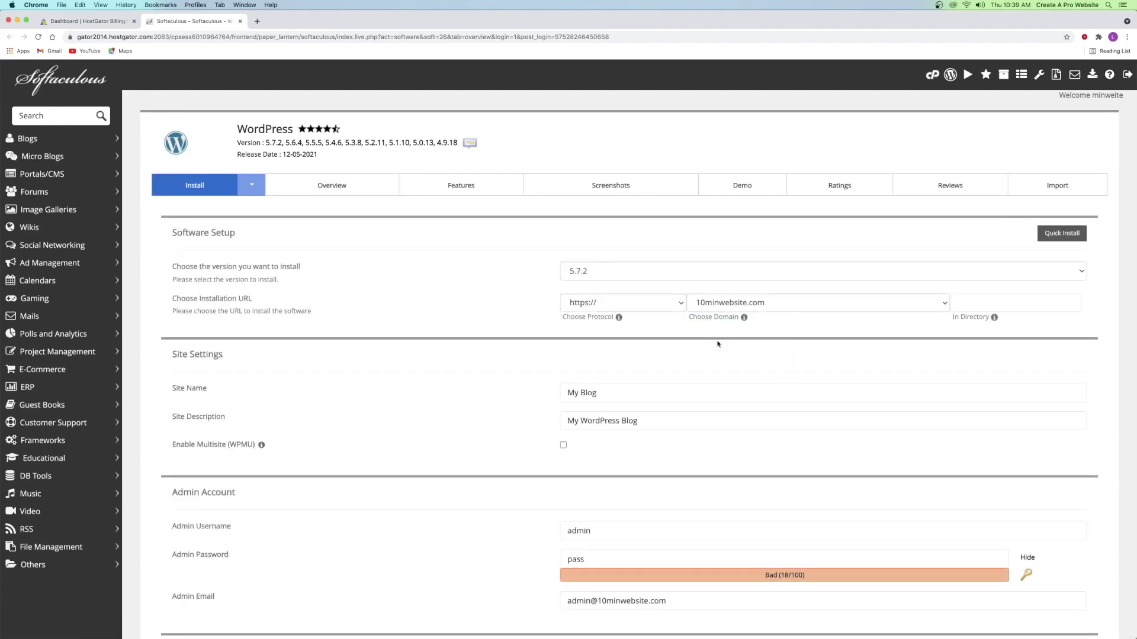
left_click(610, 272)
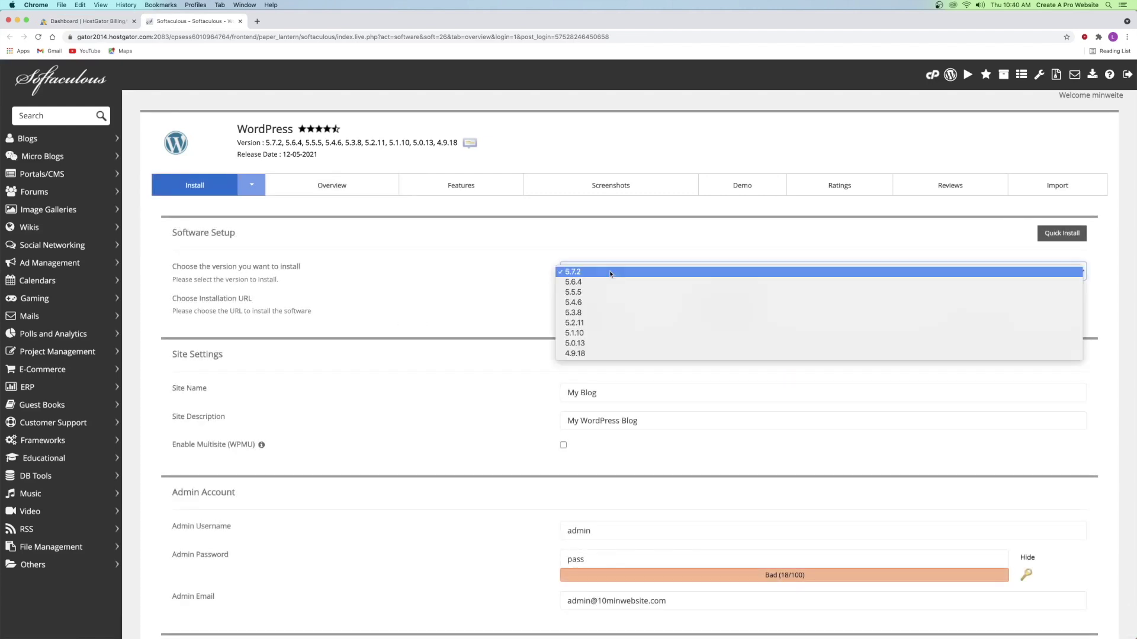
left_click(604, 273)
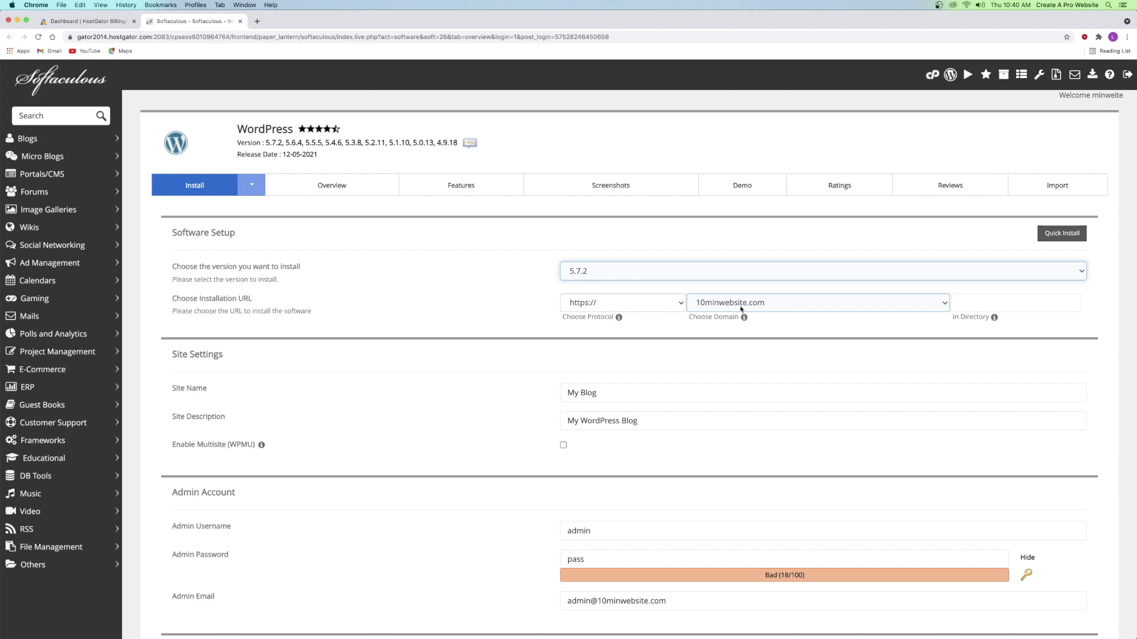
scroll(379, 364, "down", 2)
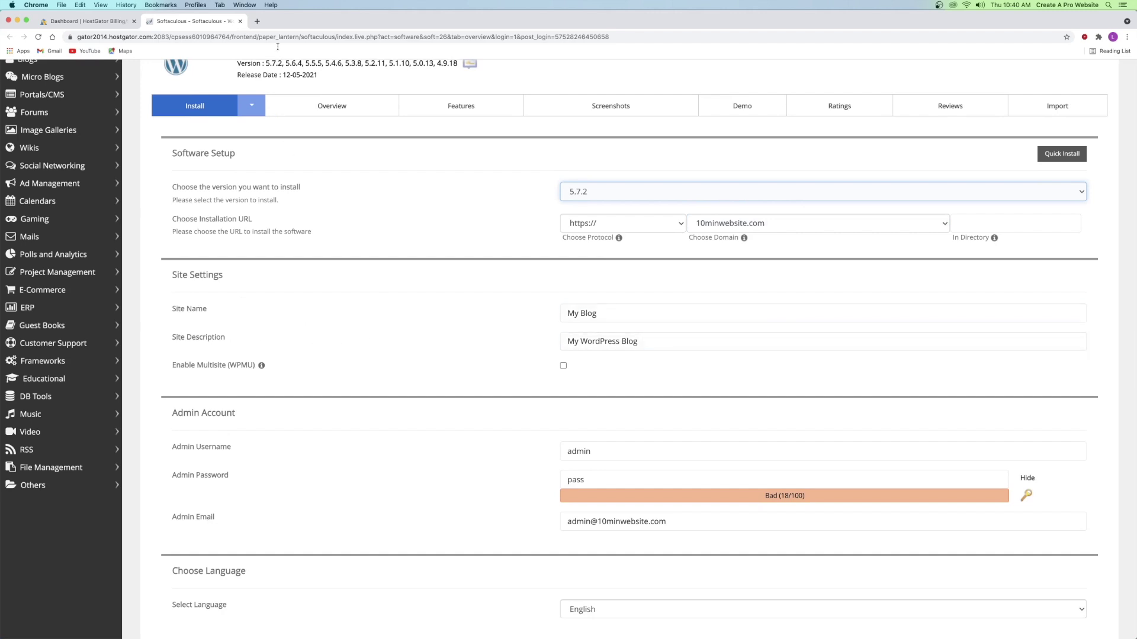
left_click(257, 21)
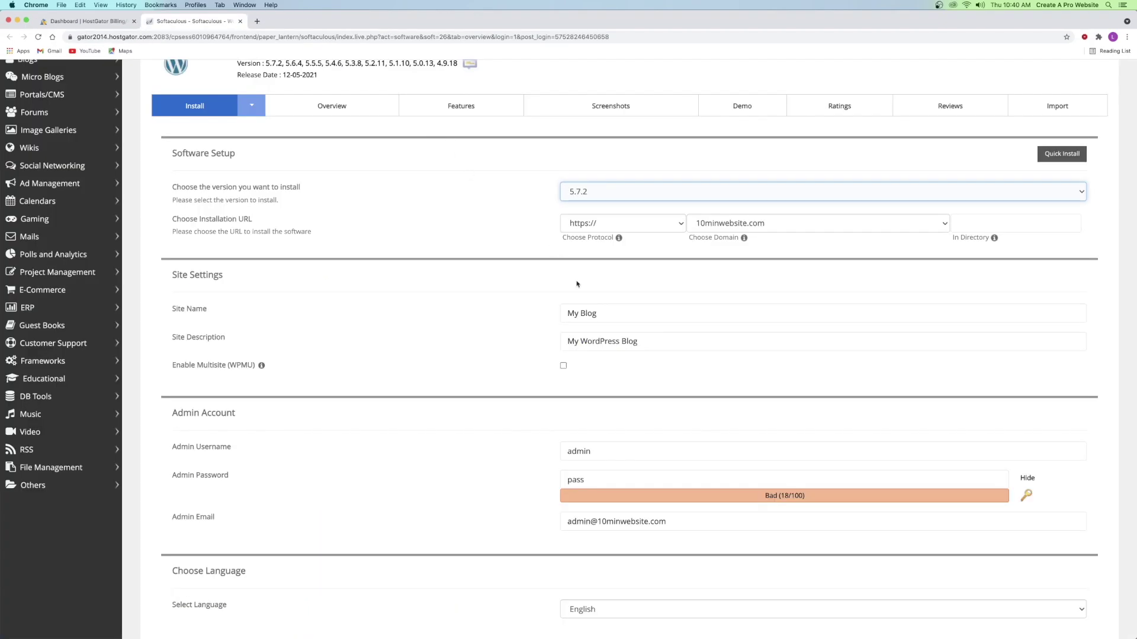
- Set site name '10 min website' and description 'How to make a website in 10 minutes'
left_click_drag(598, 313, 540, 317)
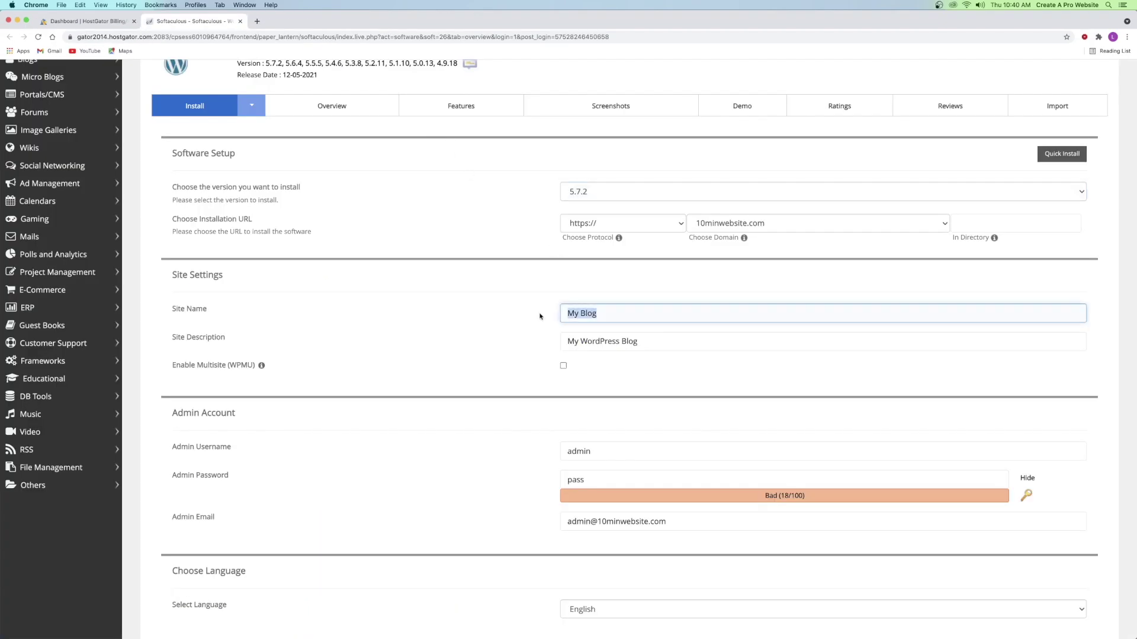
type("10 min website")
key("Tab")
key("super+a")
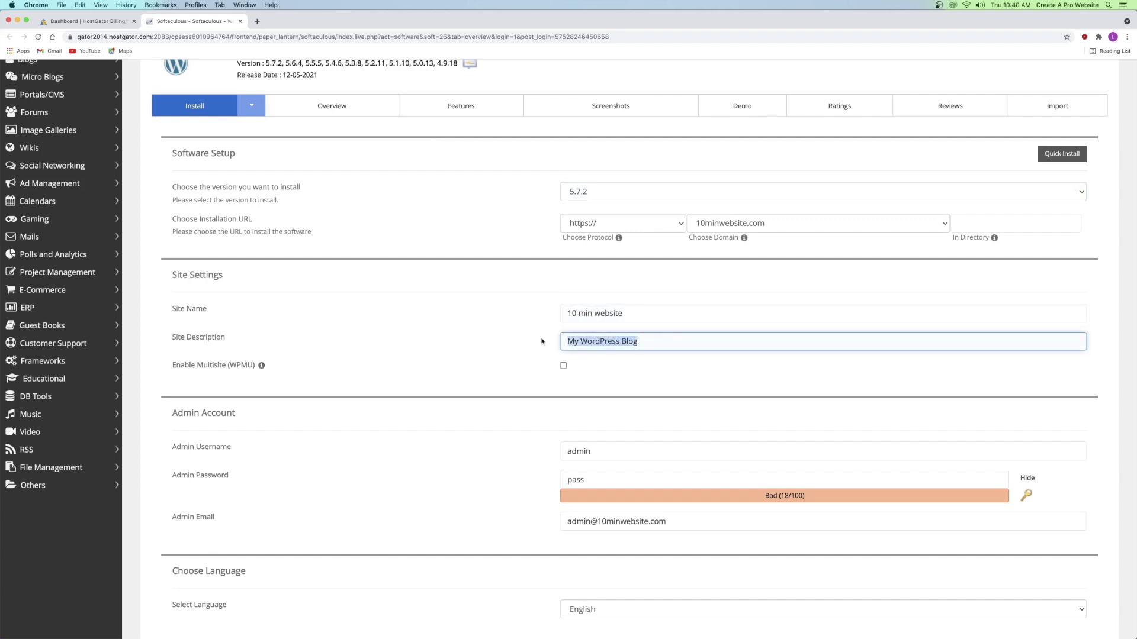
type("How to make a website in 10 minutes")
left_click(524, 330)
scroll(521, 330, "down", 5)
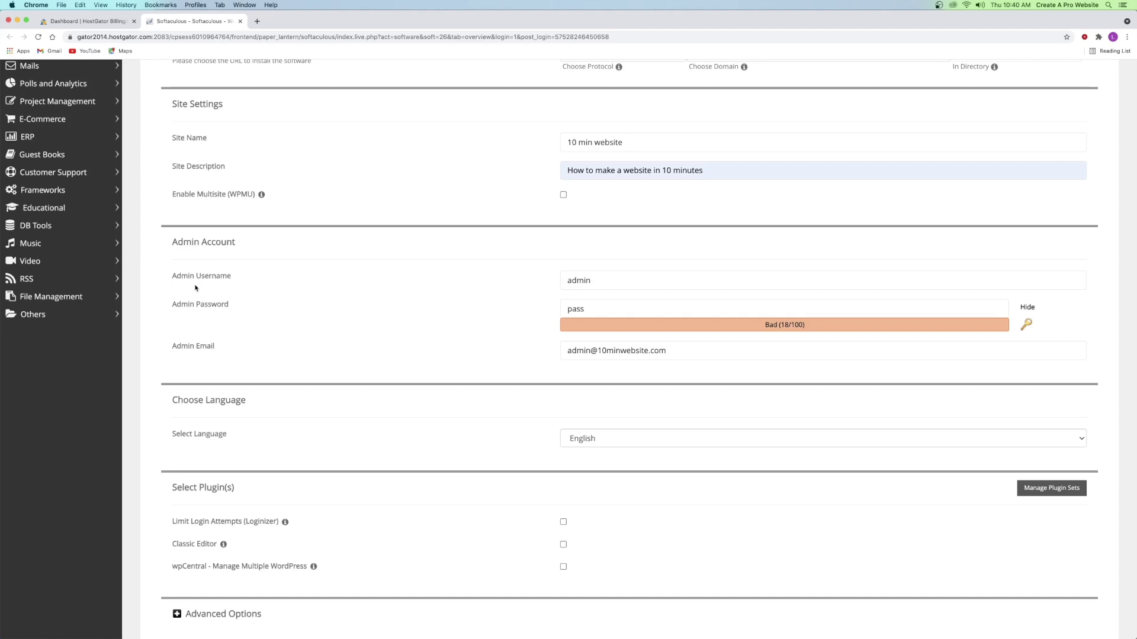
- Replace the default admin username, password and e-mail with new values
left_click(573, 280)
double_click(573, 280)
type("levi")
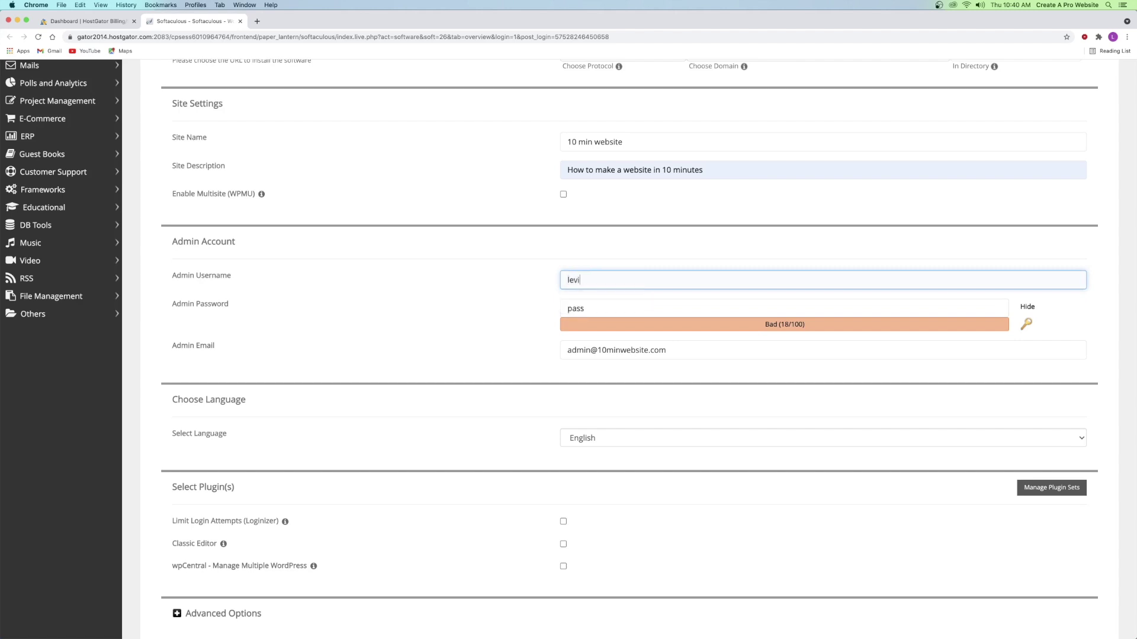
left_click(595, 308)
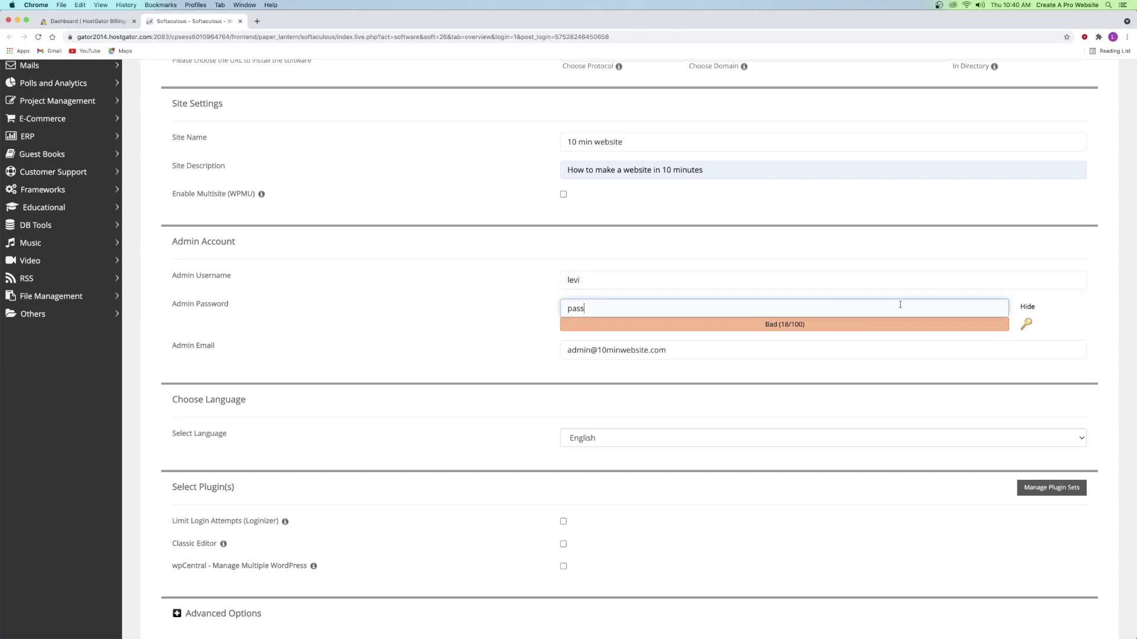
left_click(1028, 307)
double_click(650, 310)
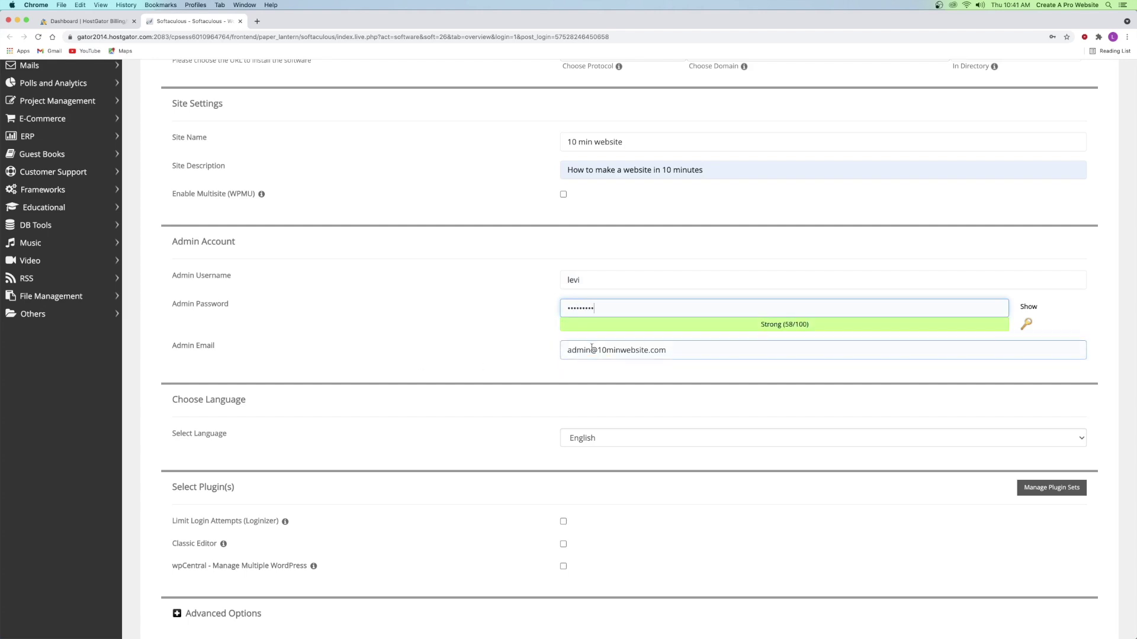
left_click_drag(676, 352, 567, 351)
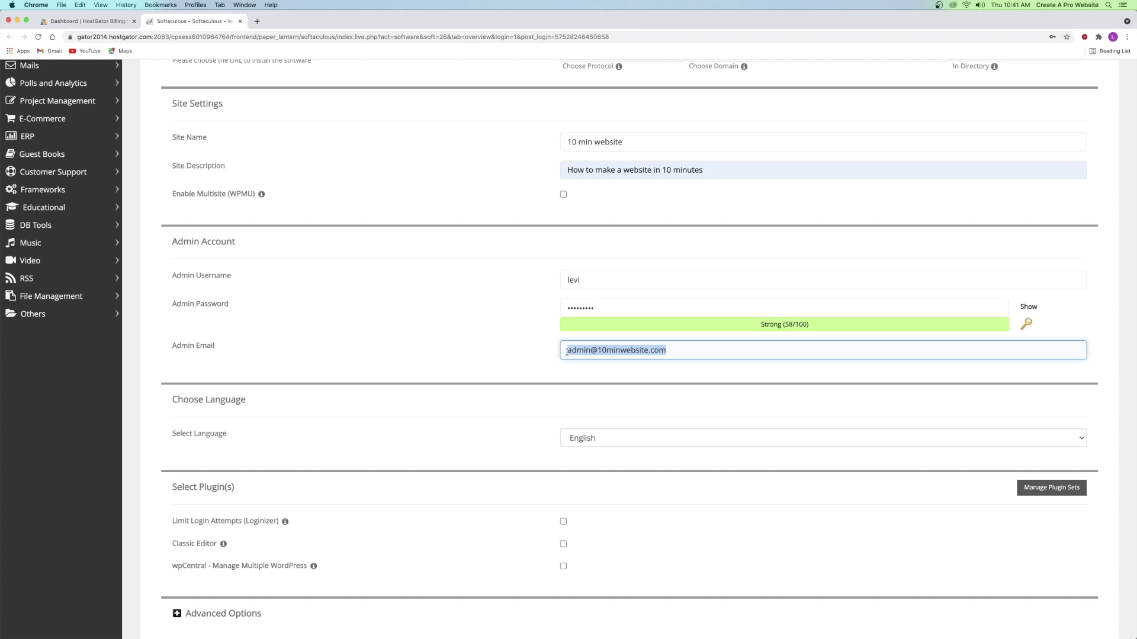
- Keep English as the site language and scroll down to Install
scroll(527, 365, "down", 5)
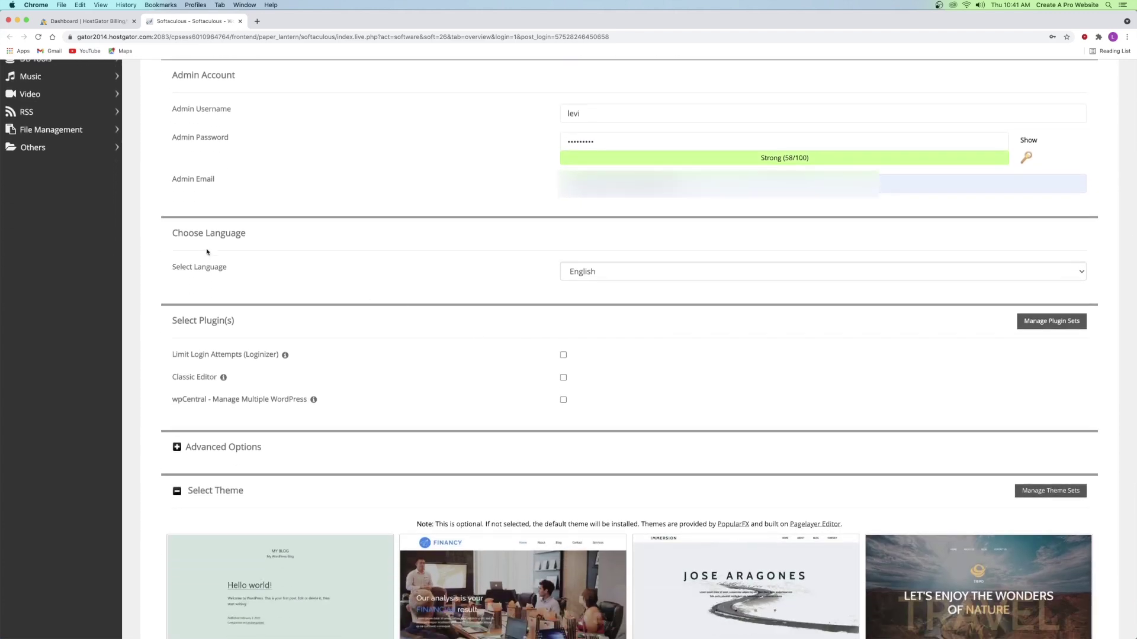
left_click(686, 274)
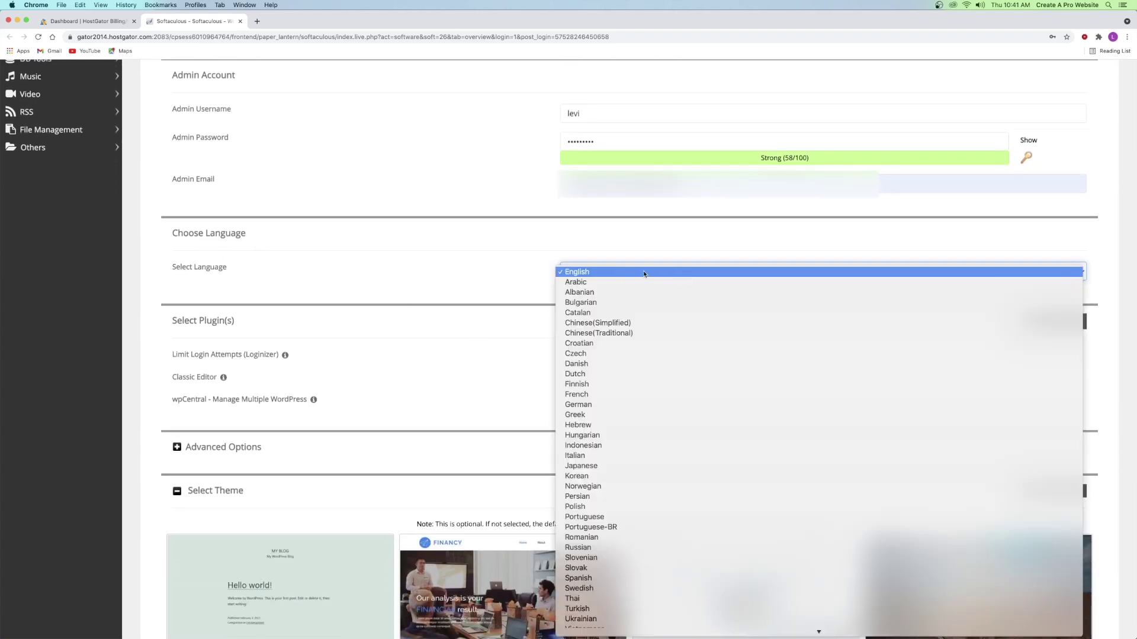
left_click(644, 274)
scroll(407, 294, "down", 10)
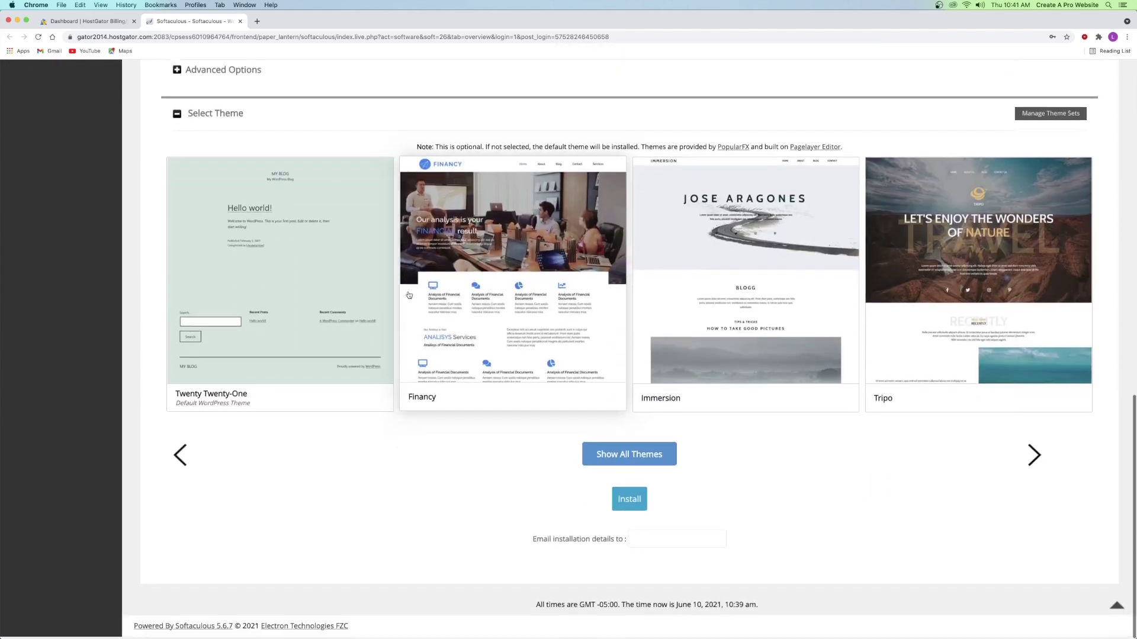
- Install WordPress and open the Administrative URL in a new tab
left_click(628, 507)
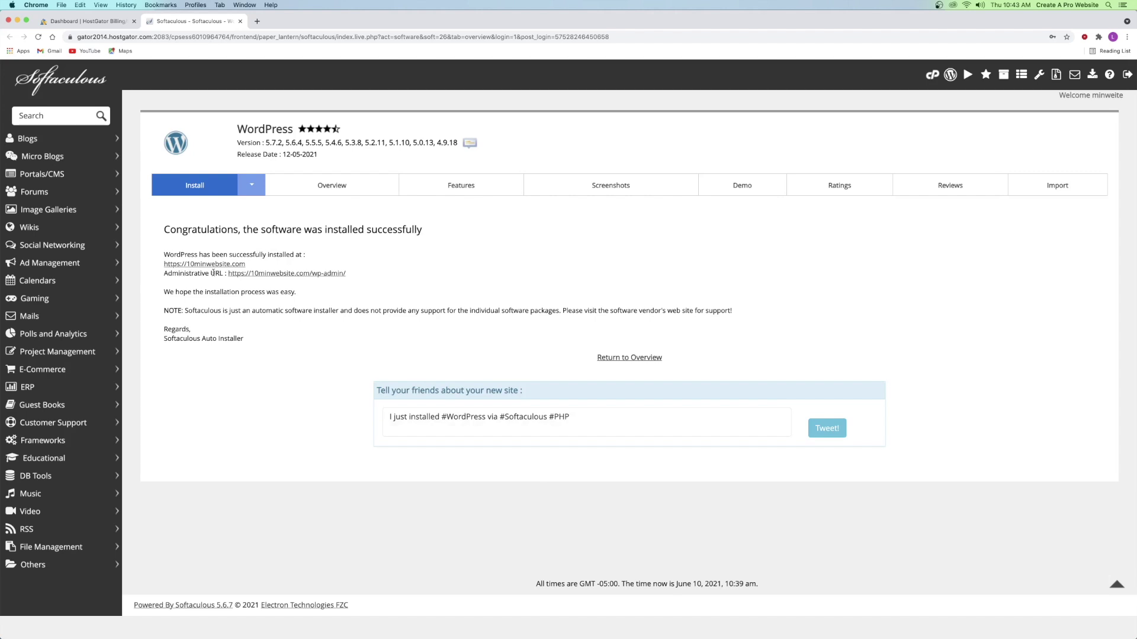
right_click(270, 276)
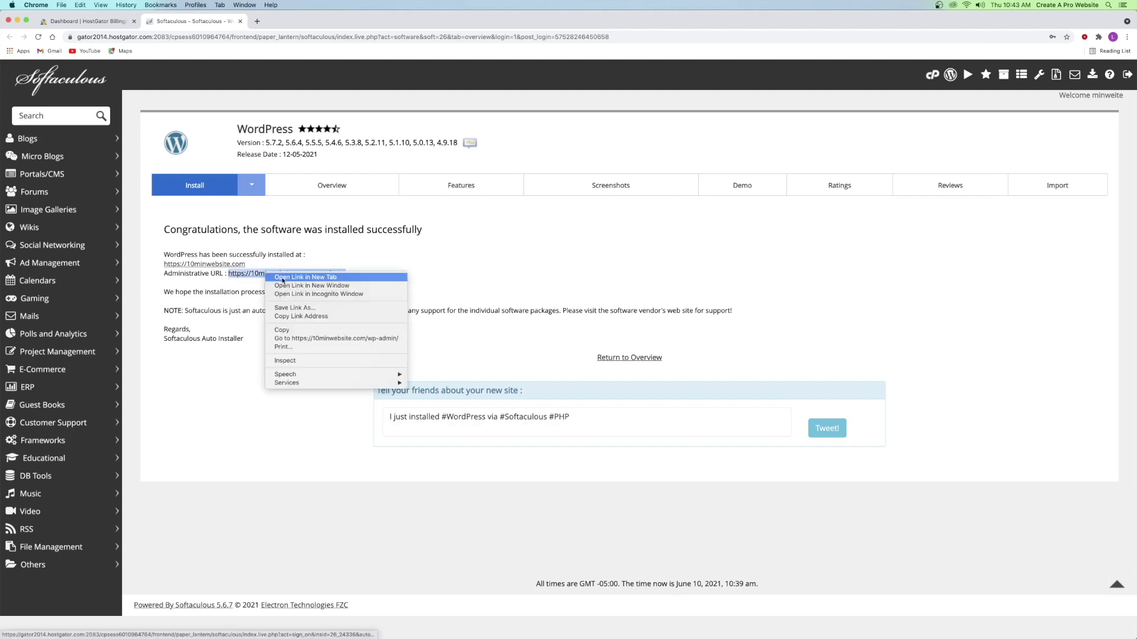
left_click(283, 278)
left_click(287, 21)
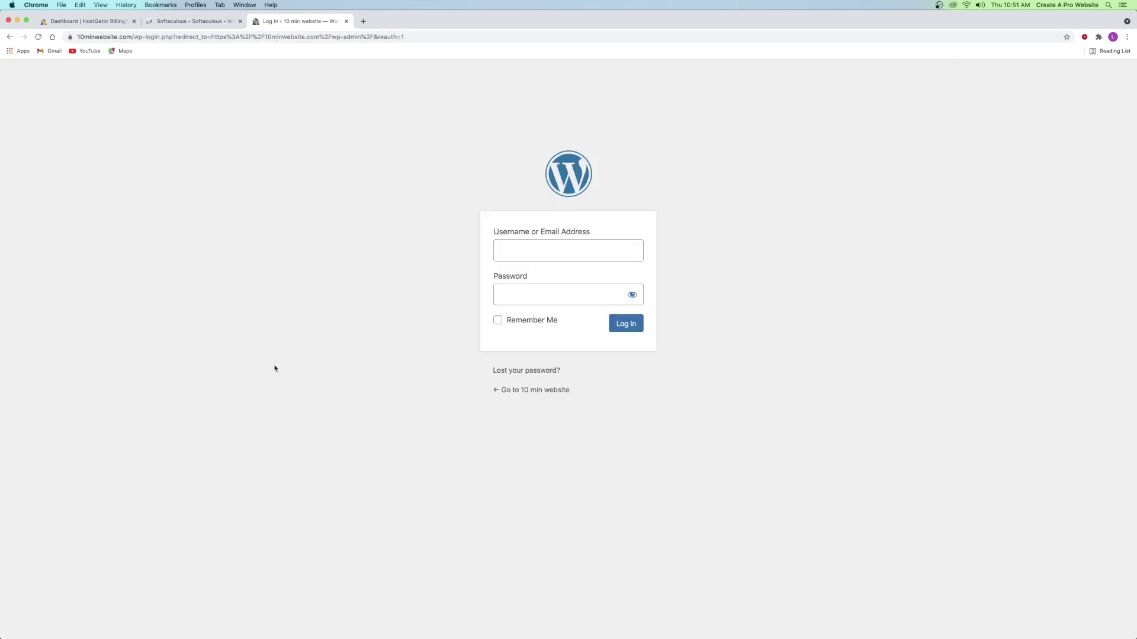
- Log in with the saved admin username and password, dismissing the save-password prompt
left_click(501, 255)
left_click(521, 272)
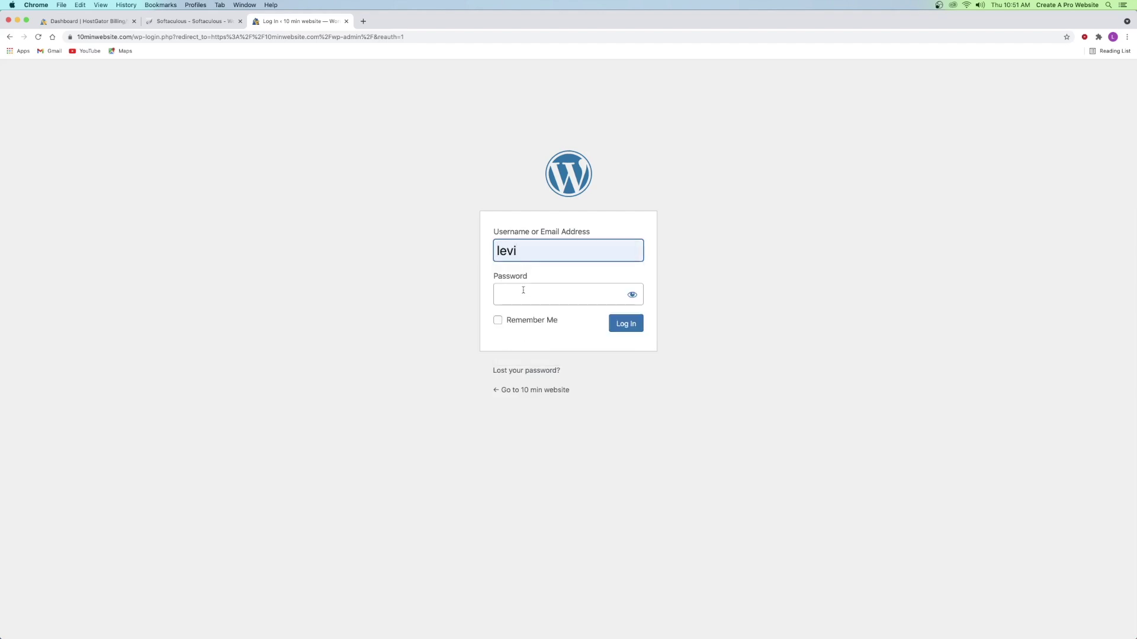
left_click(523, 290)
type("*********")
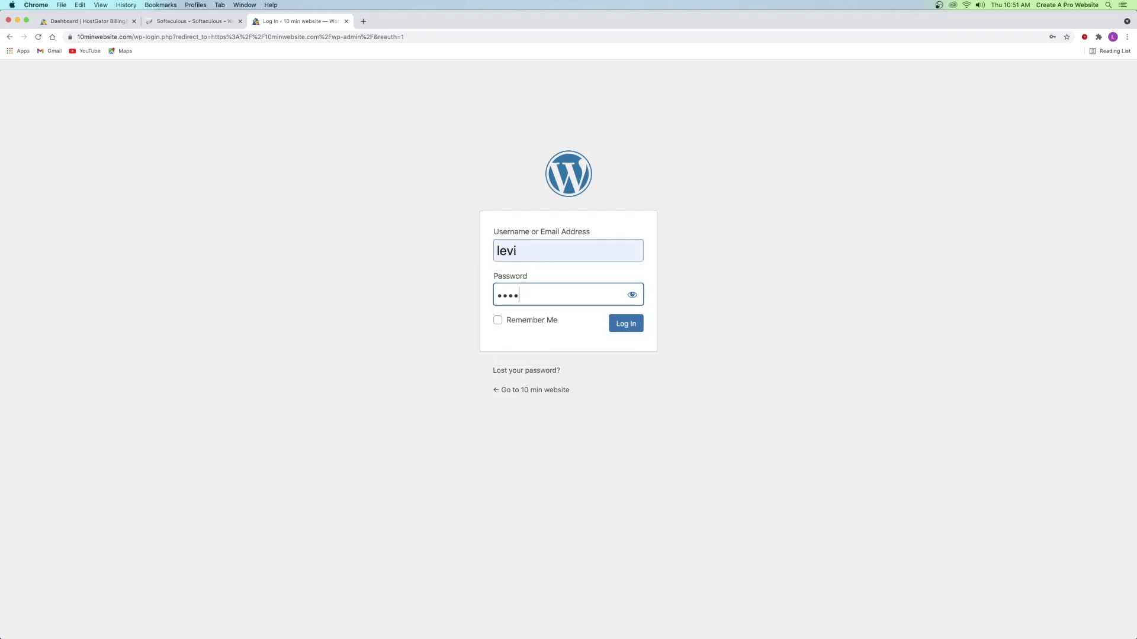
key("Return")
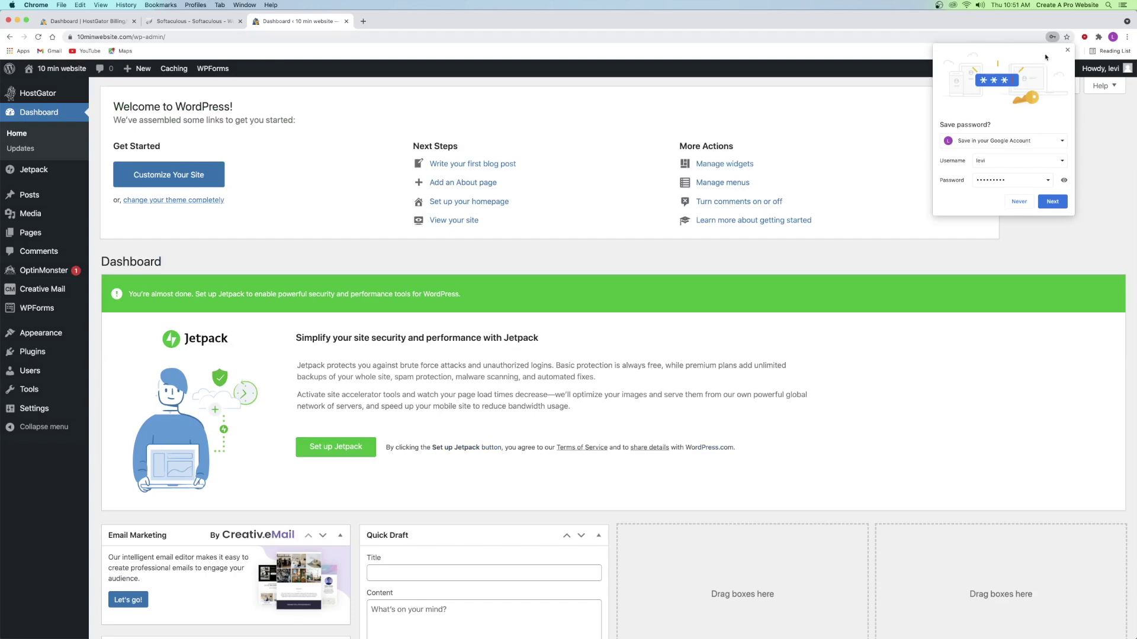
left_click(1067, 49)
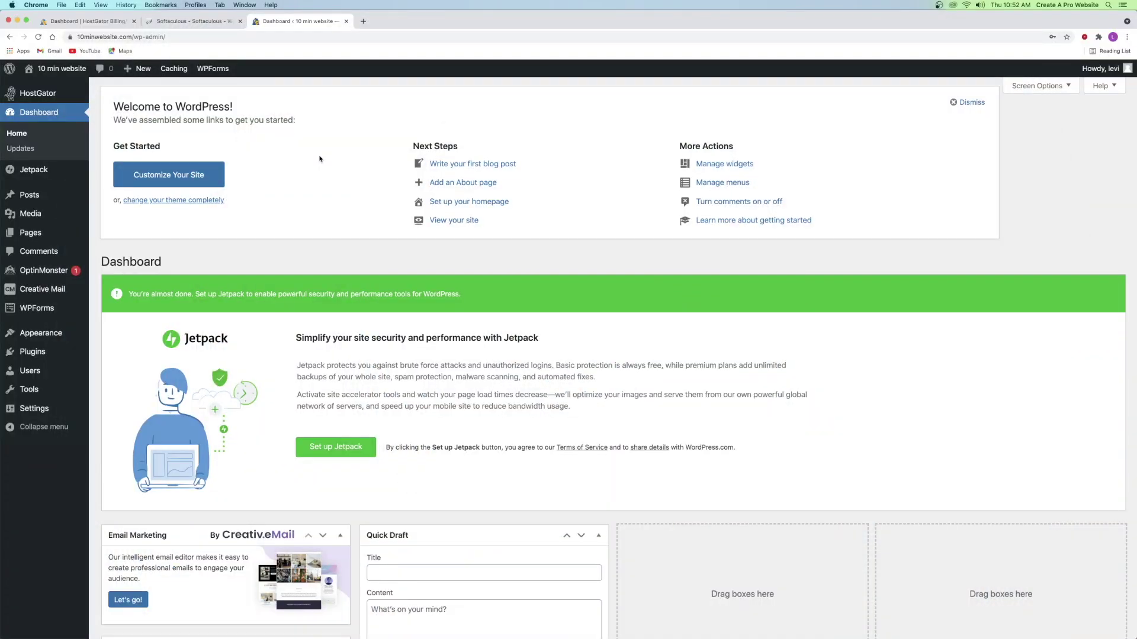
- View the live site's Hello world home page in a new tab, then close it
mouse_move(63, 70)
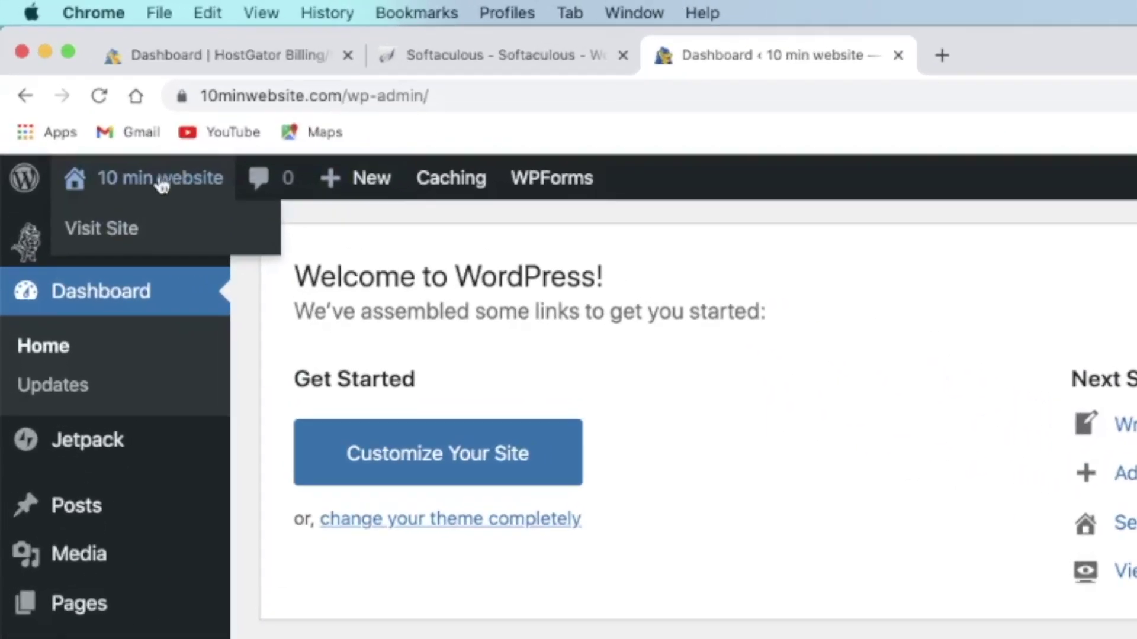
right_click(128, 178)
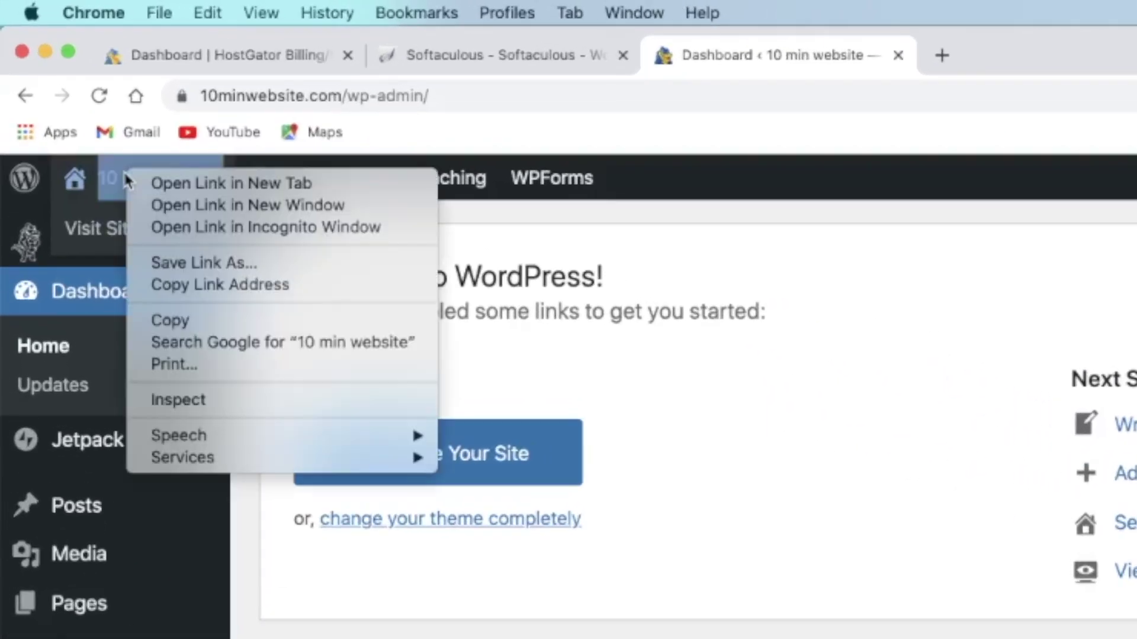
left_click(184, 188)
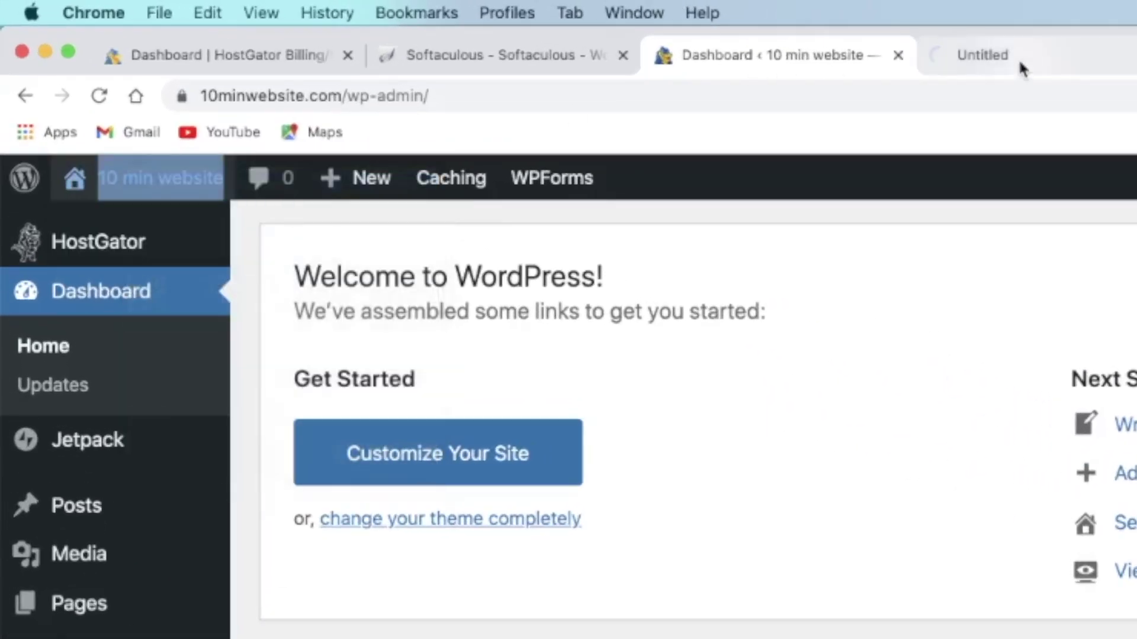
left_click(1018, 58)
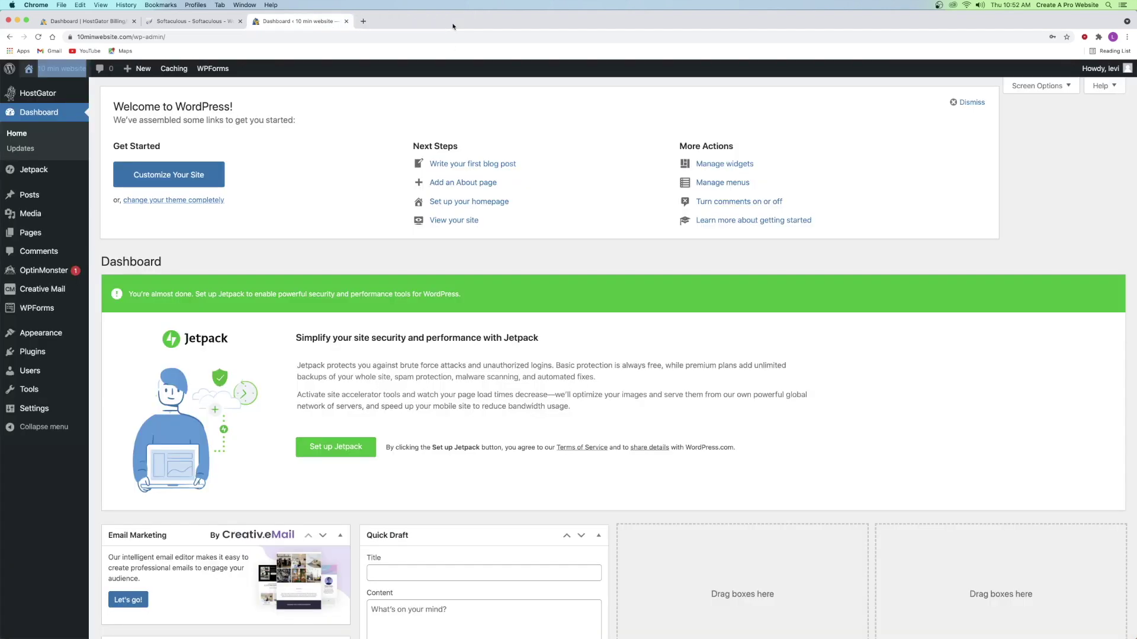
left_click(453, 21)
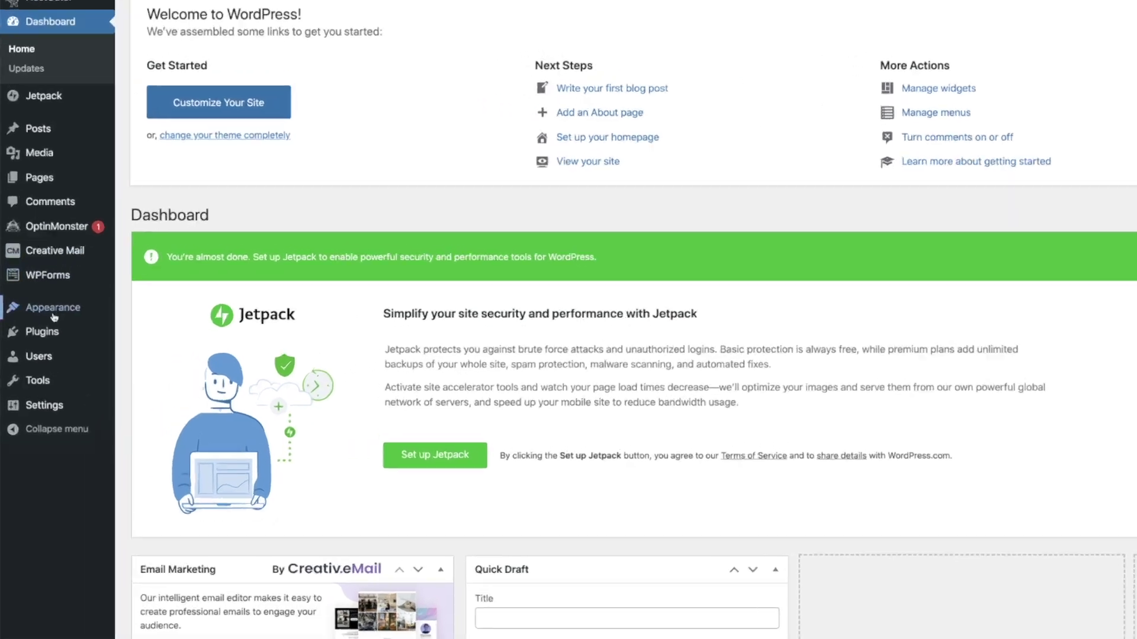
- Search the theme directory for 'astra', then install and activate the Astra theme
mouse_move(34, 336)
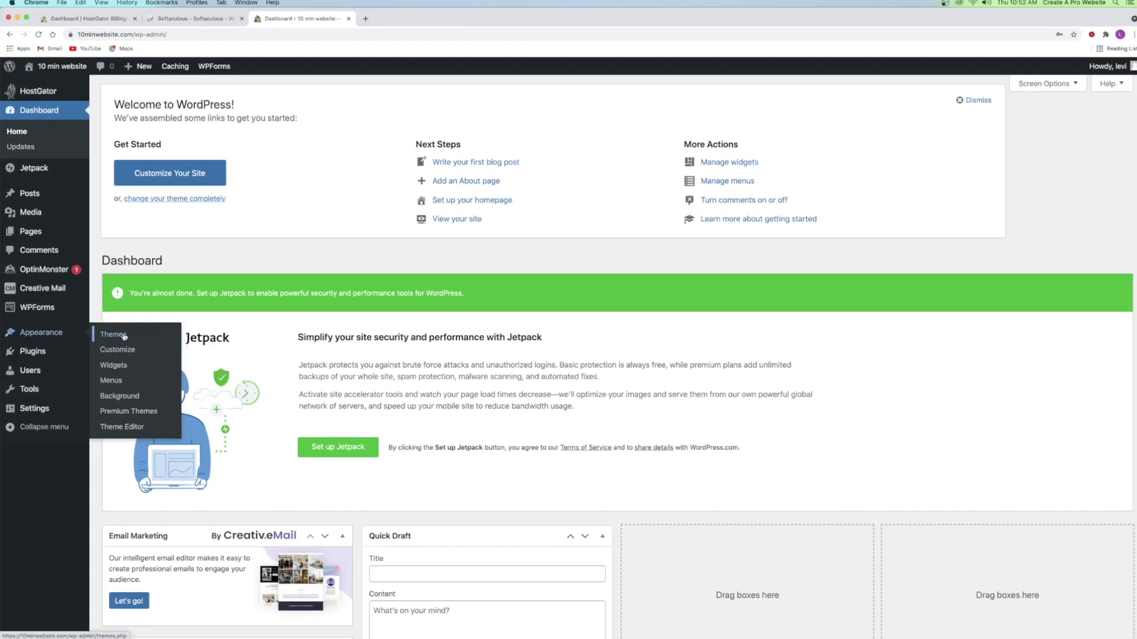
left_click(282, 232)
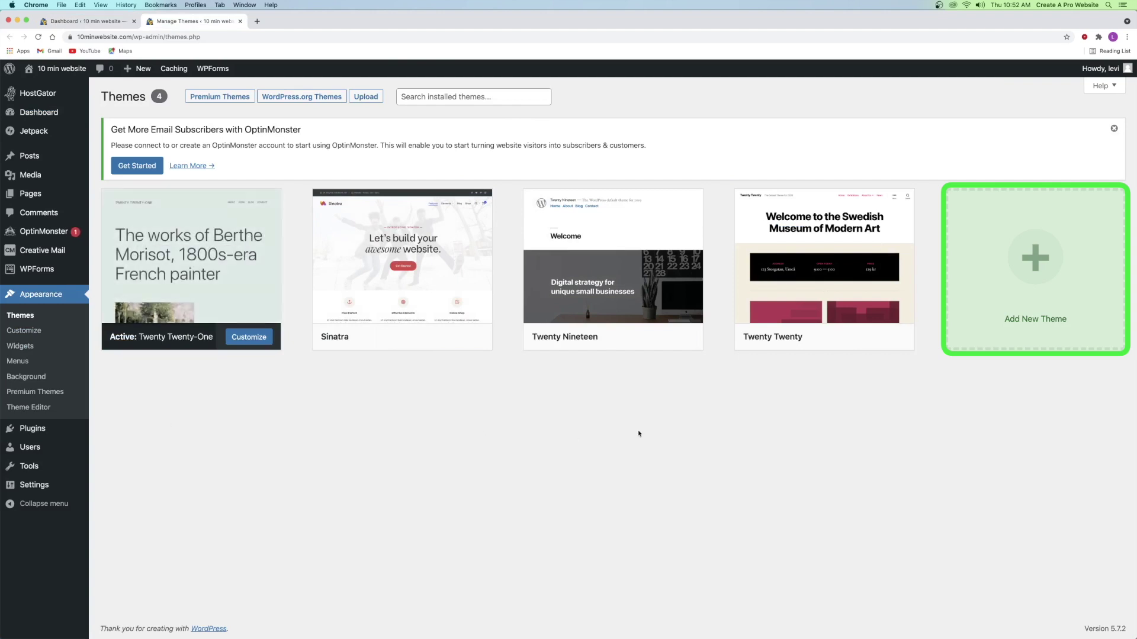
left_click(1020, 276)
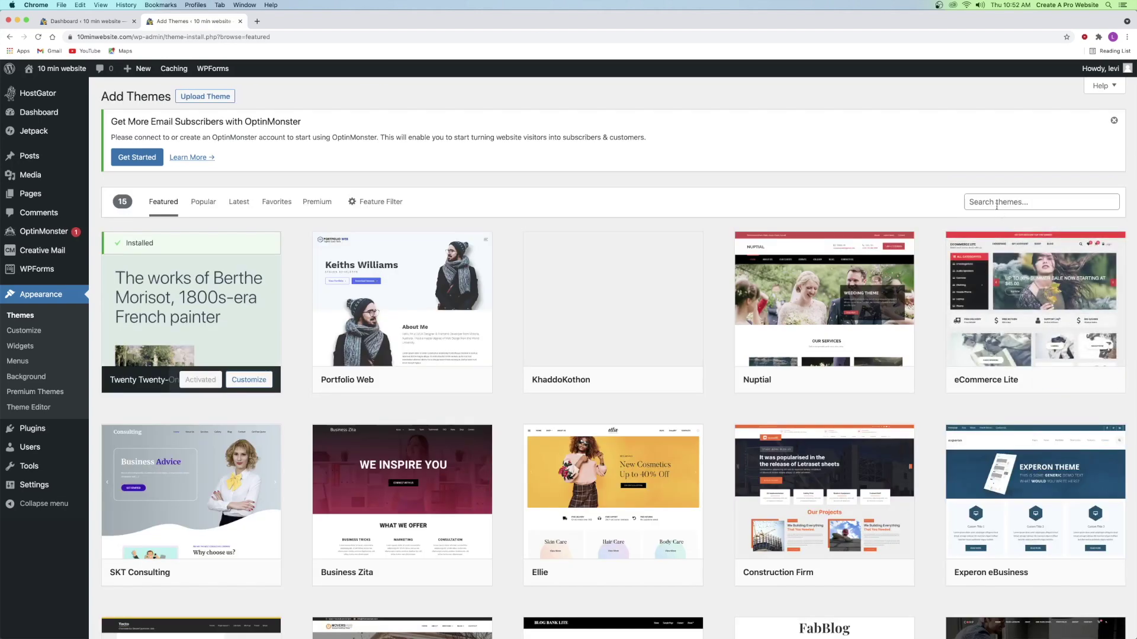
left_click(995, 203)
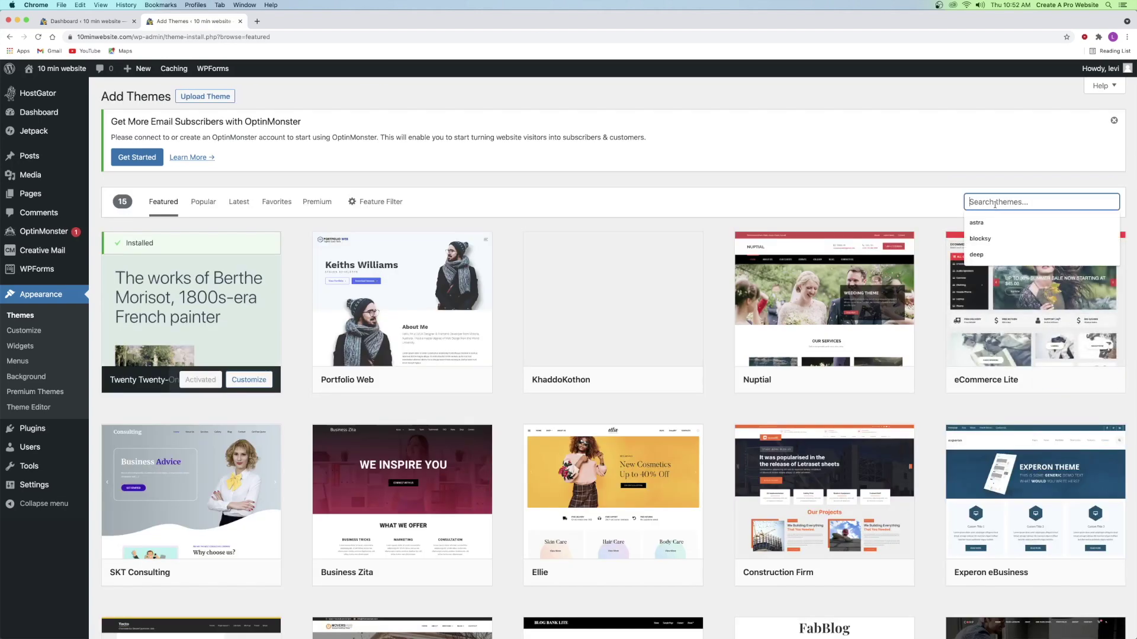
left_click(991, 221)
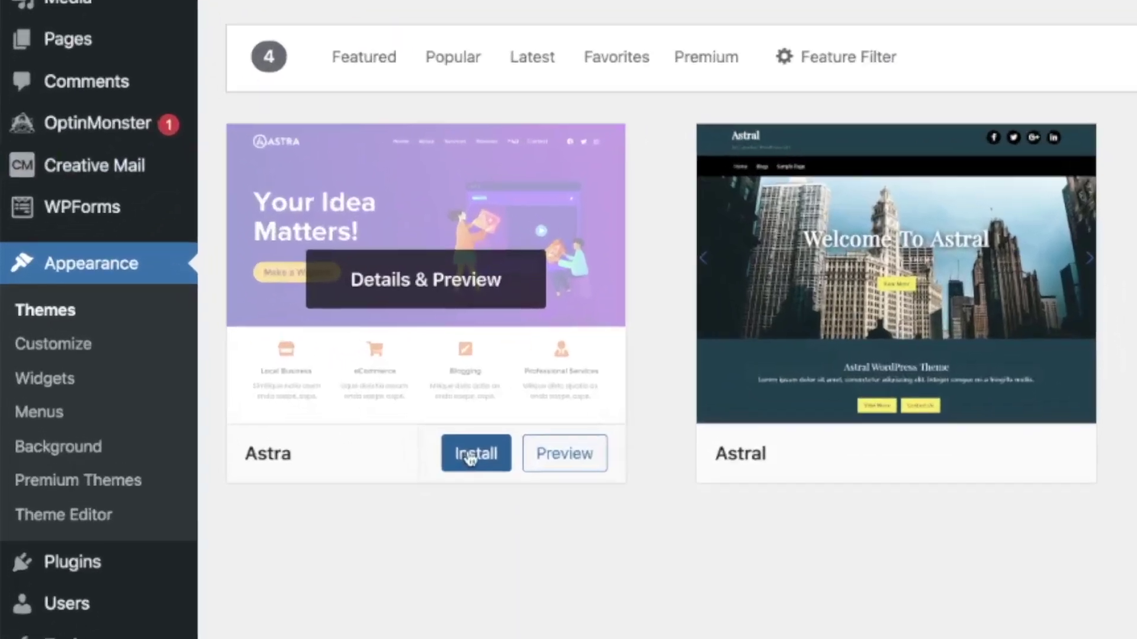
left_click(213, 380)
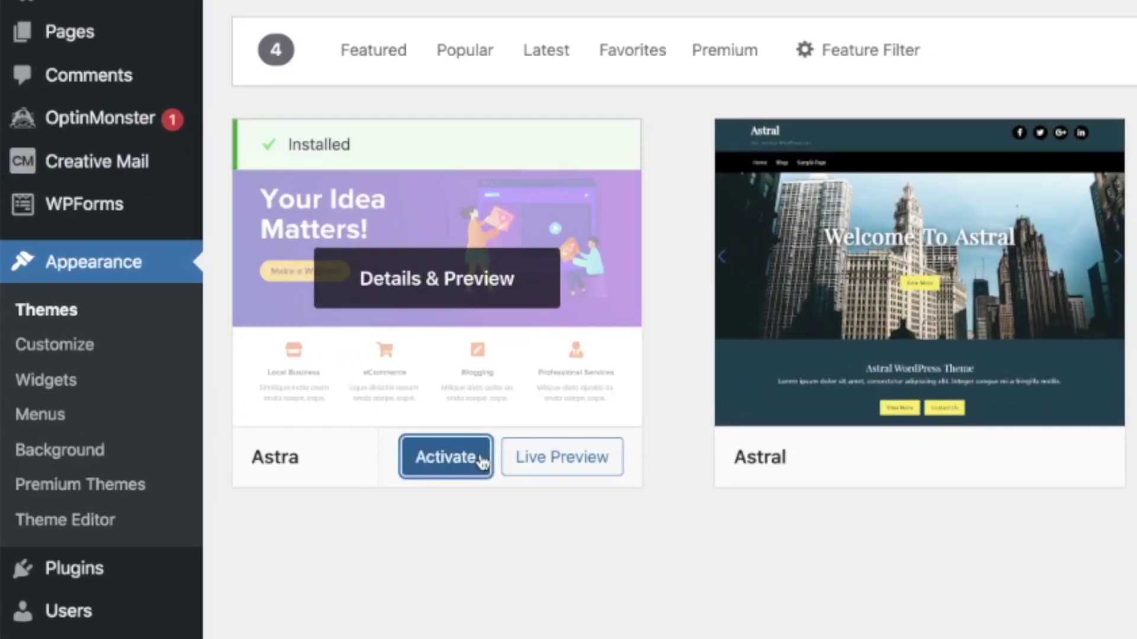
left_click(480, 460)
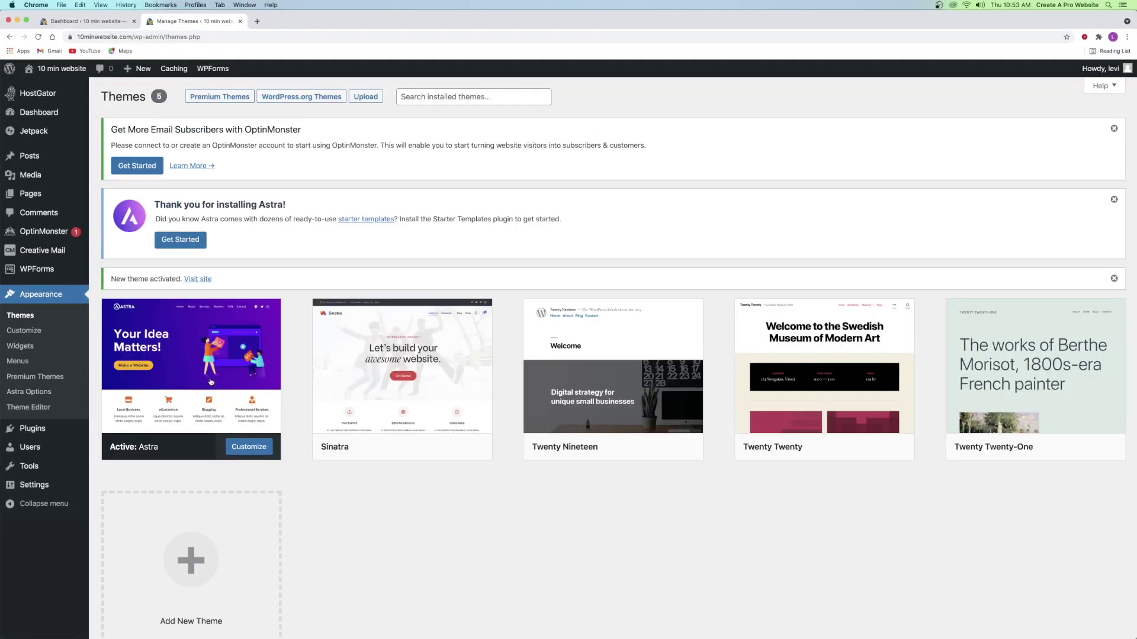
mouse_move(142, 448)
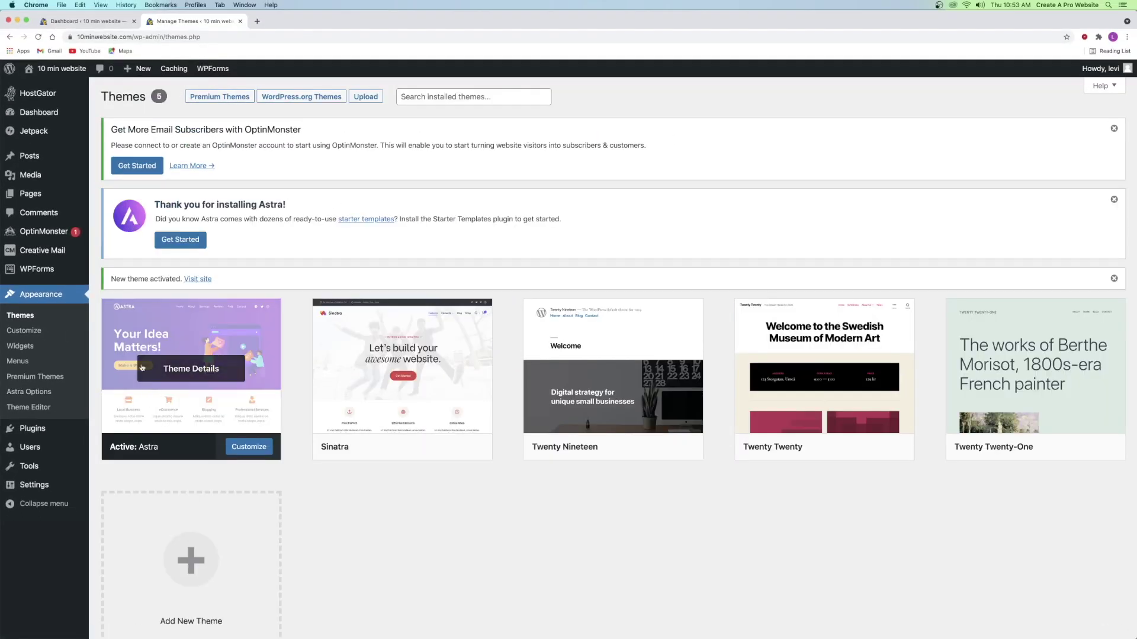
- Open the site from the admin bar's site name in a new tab, then return to the Dashboard
right_click(60, 72)
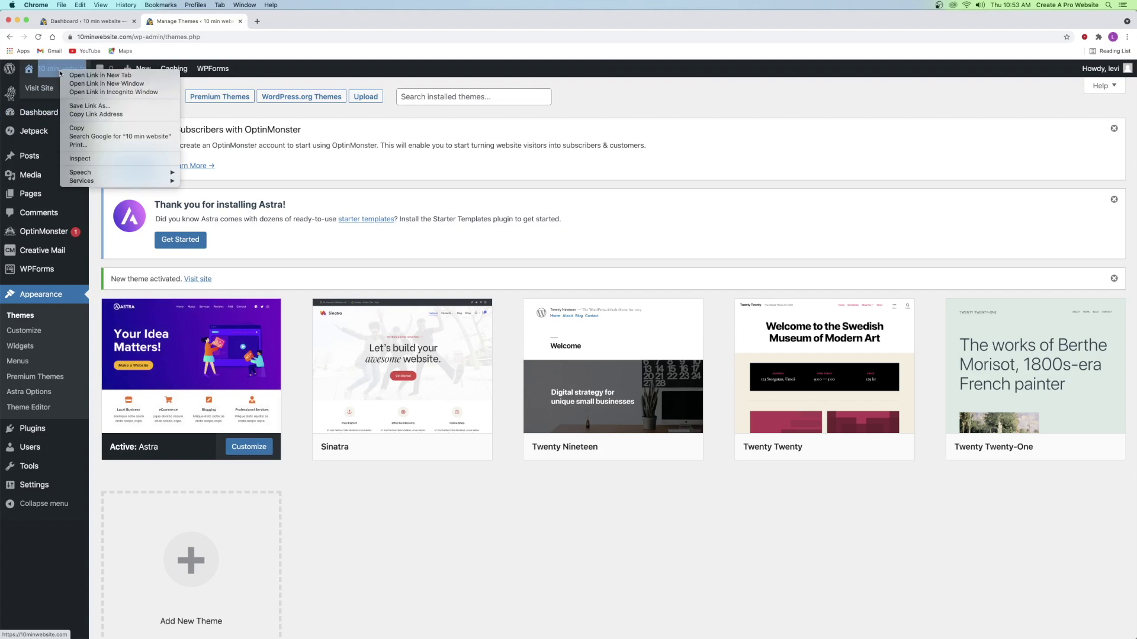
left_click(94, 75)
left_click(275, 22)
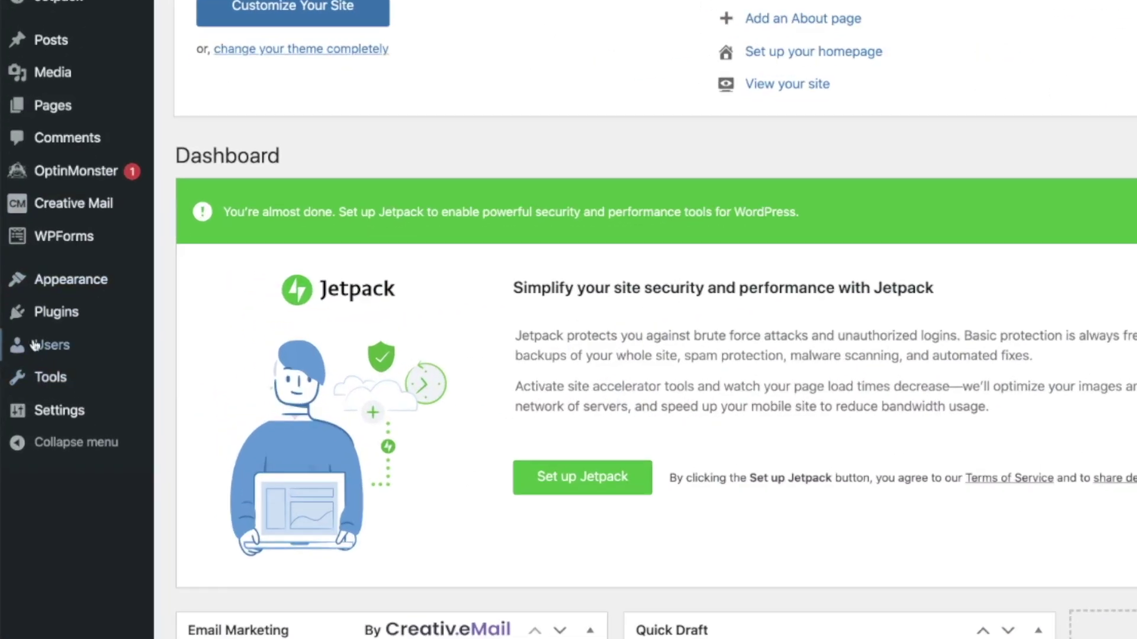
- Open Add Plugins in a new tab, search 'elementor', and install and activate Elementor Website Builder
mouse_move(29, 354)
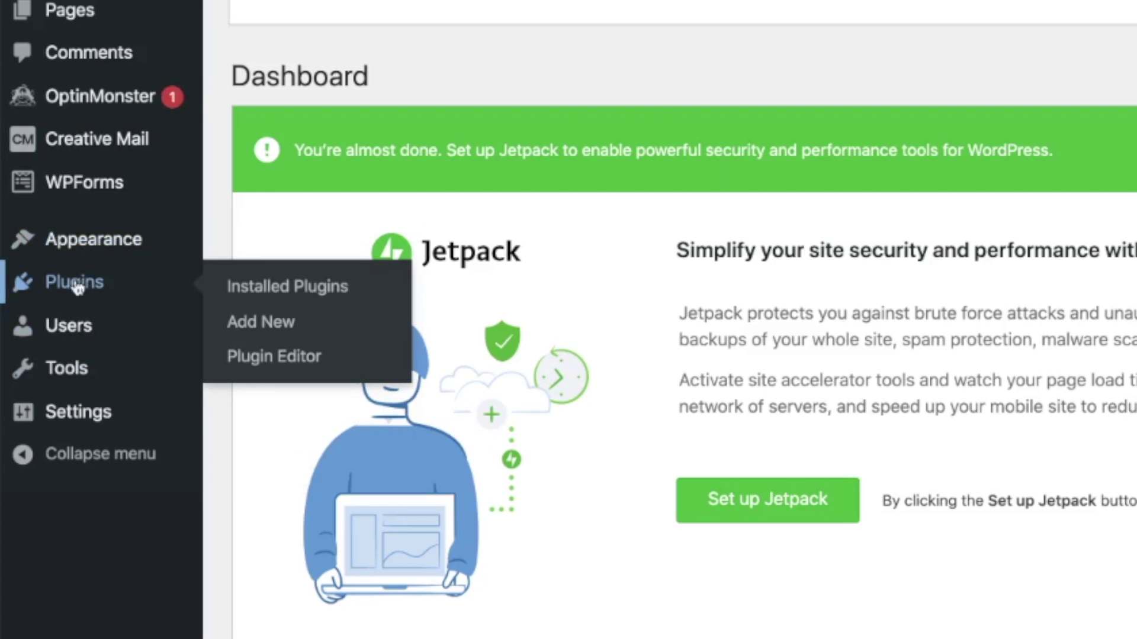
right_click(257, 323)
left_click(281, 331)
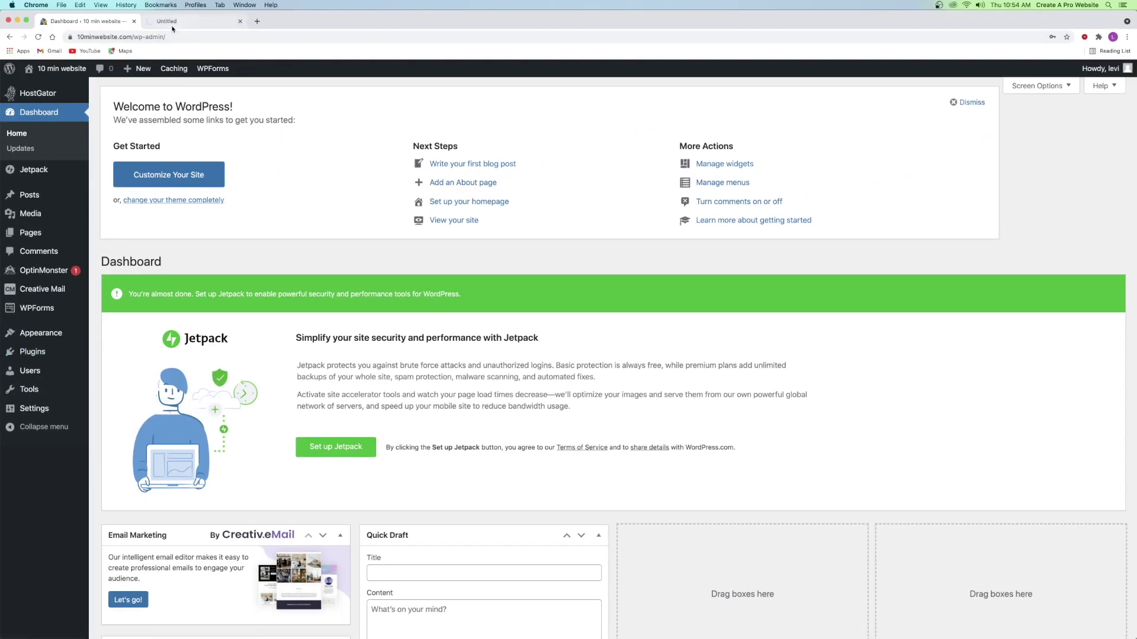
left_click(173, 26)
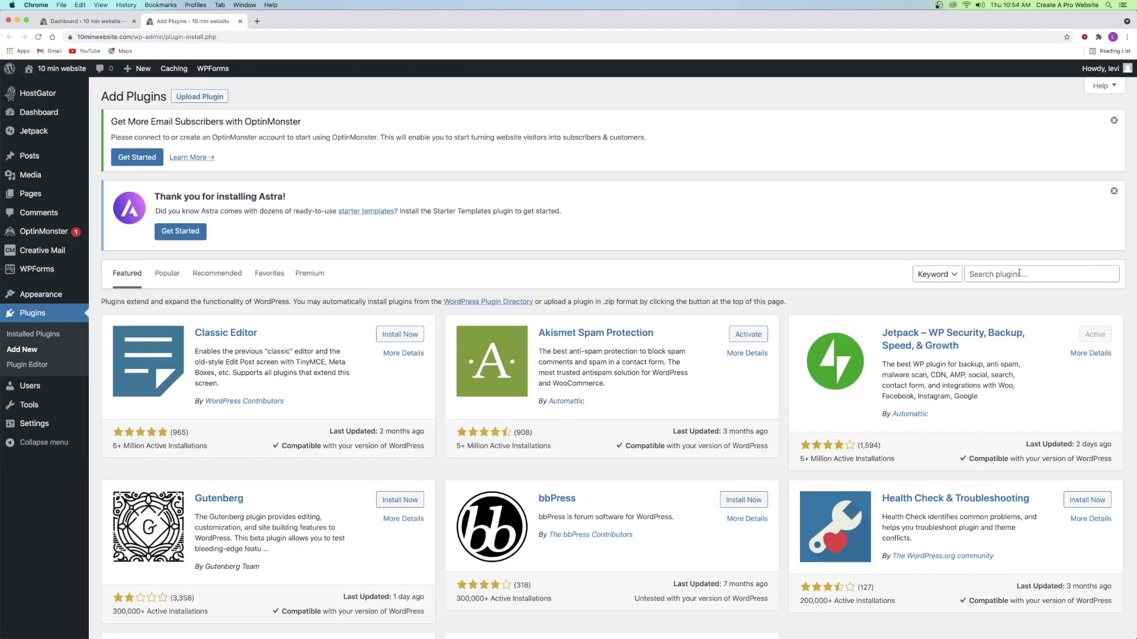
left_click(1018, 272)
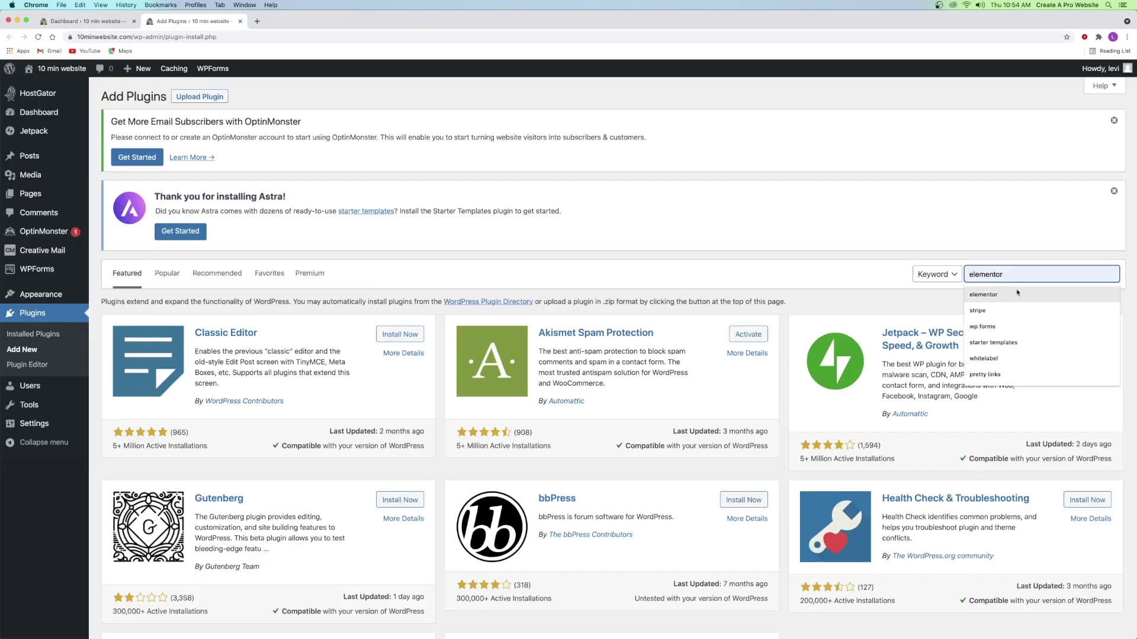
left_click(1016, 293)
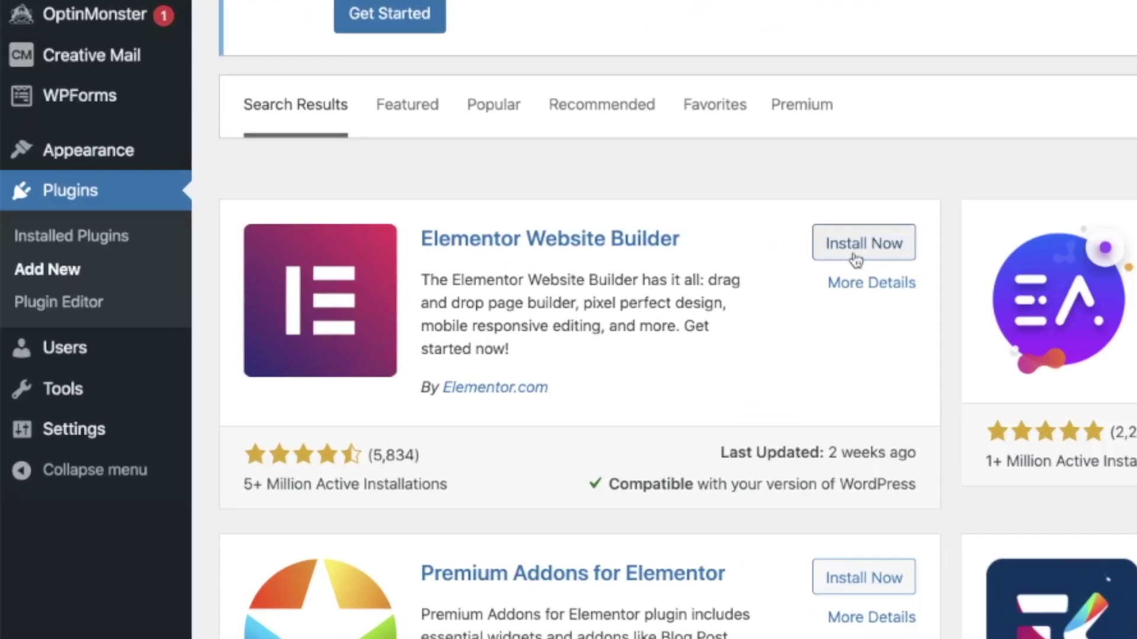
left_click(855, 259)
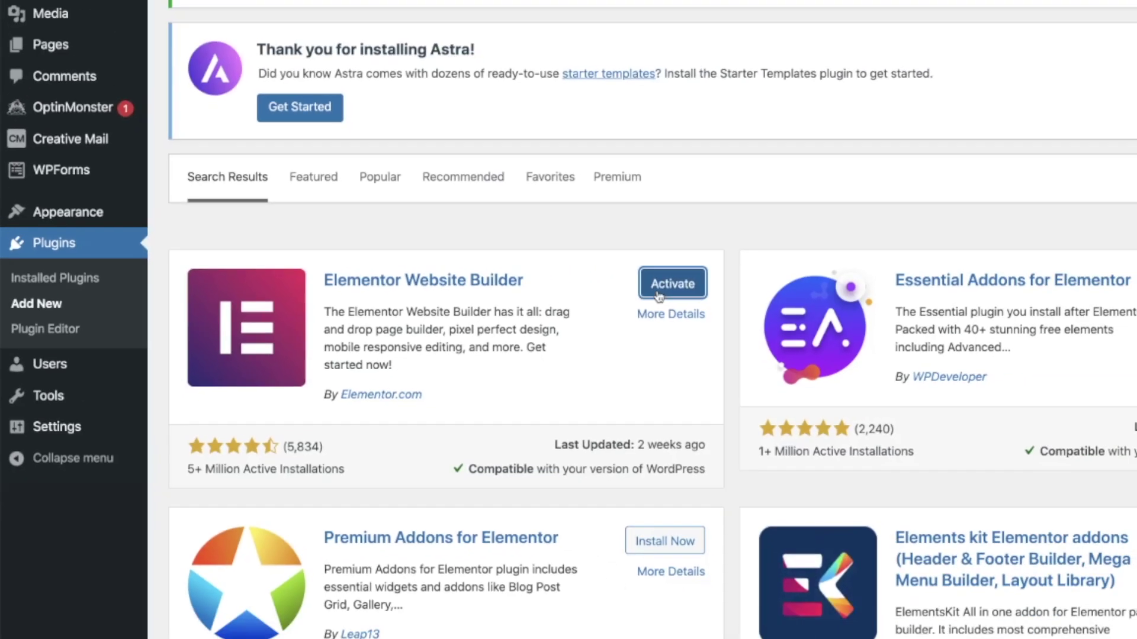
left_click(856, 259)
- Search the plugin directory for 'starter templates', then install and activate Starter Templates
mouse_move(26, 503)
left_click(109, 522)
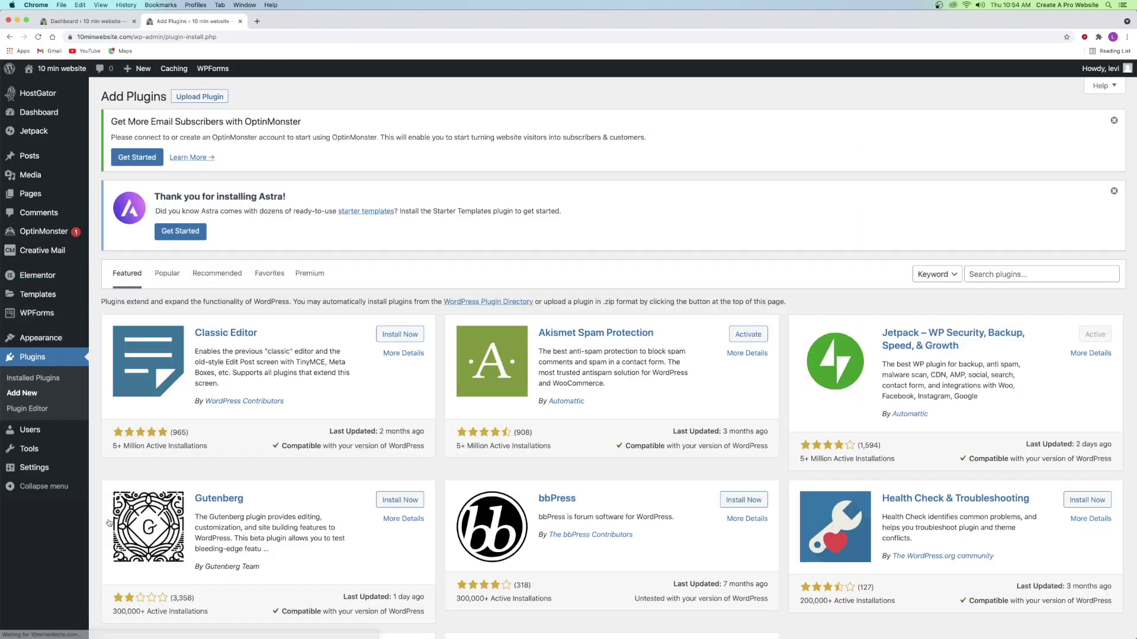
left_click(985, 274)
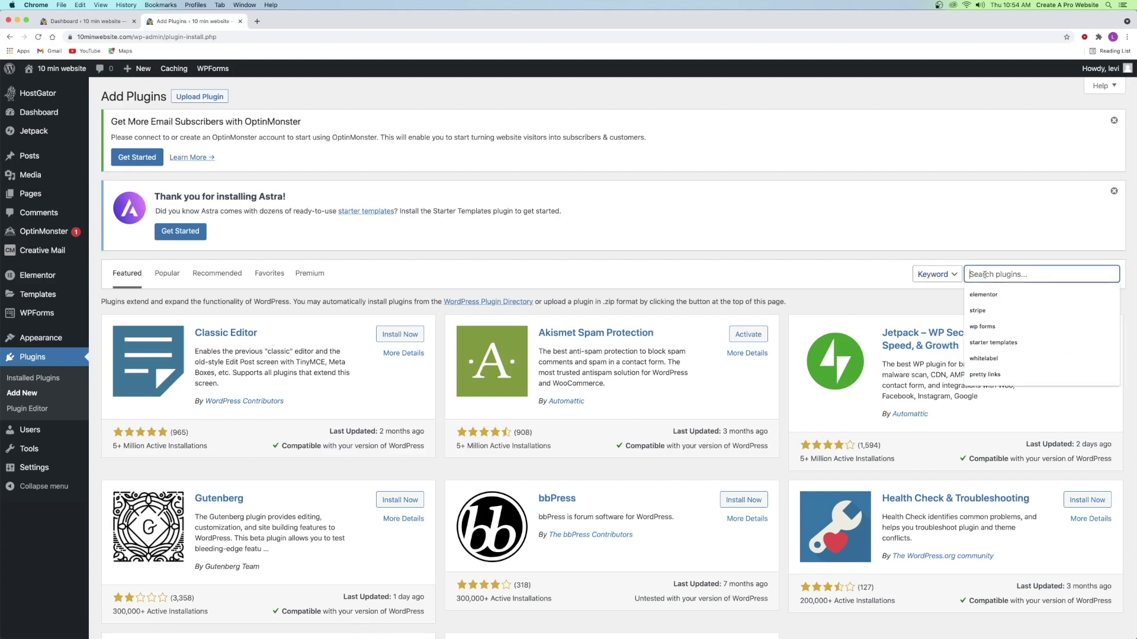
left_click(1013, 342)
left_click(401, 337)
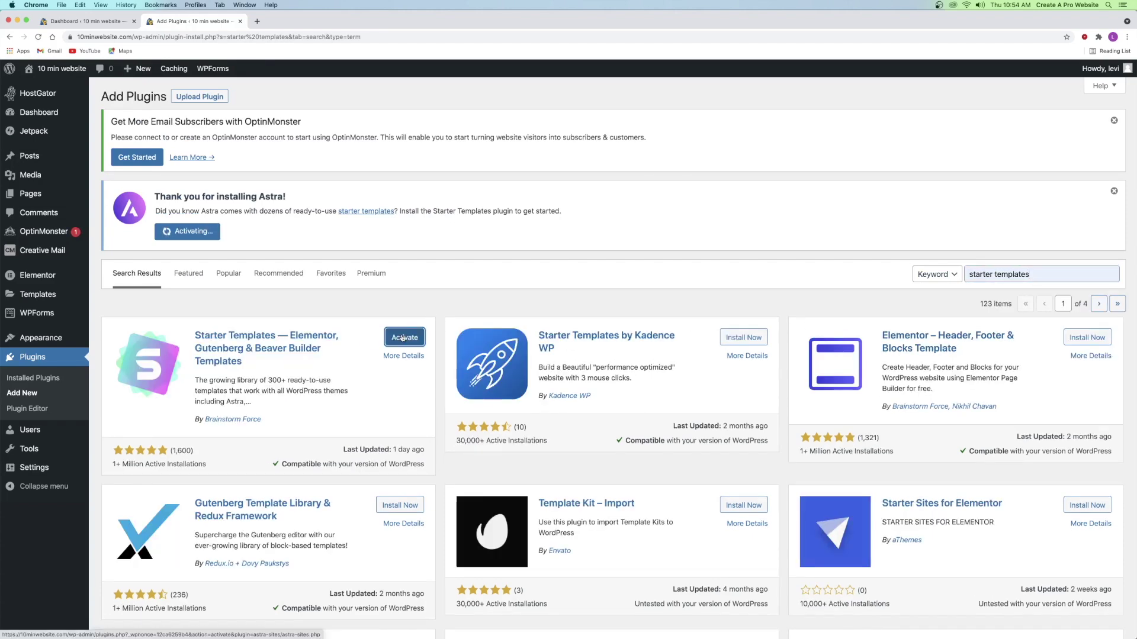
left_click(402, 337)
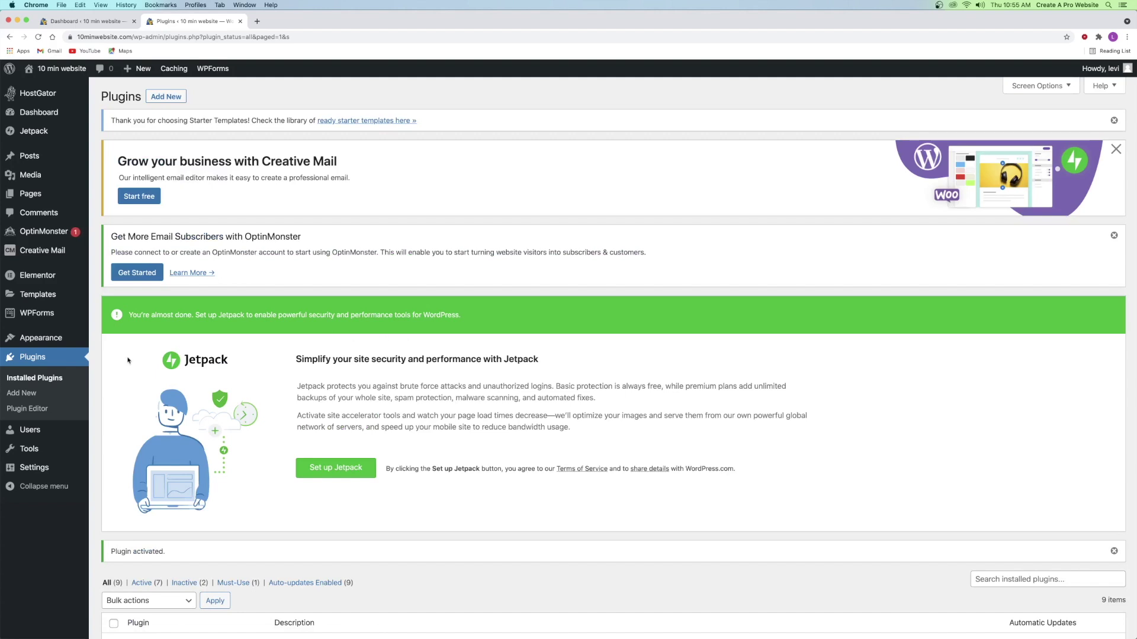
mouse_move(24, 338)
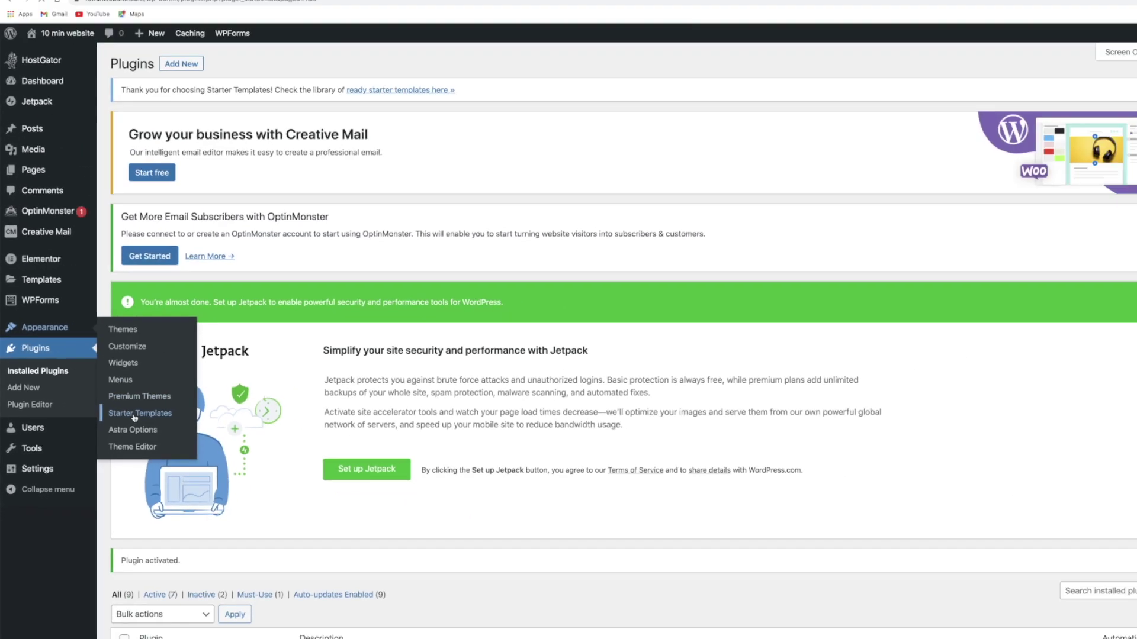
- Open Starter Templates, choose Elementor as the page builder, and open the Mountain template
left_click(264, 383)
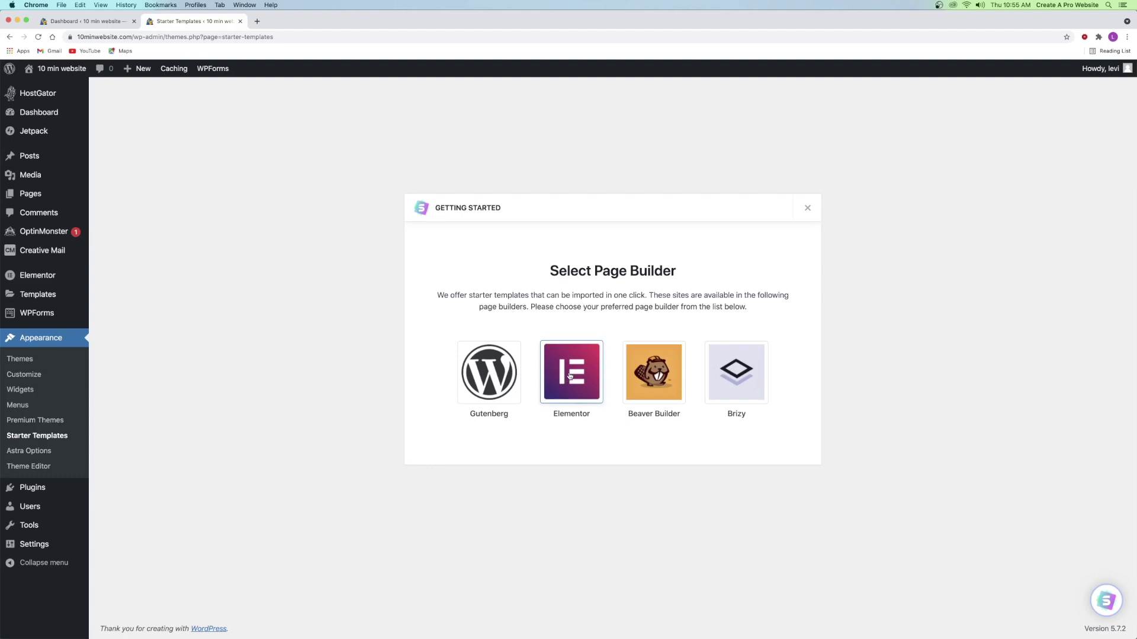
left_click(569, 376)
scroll(504, 294, "down", 3)
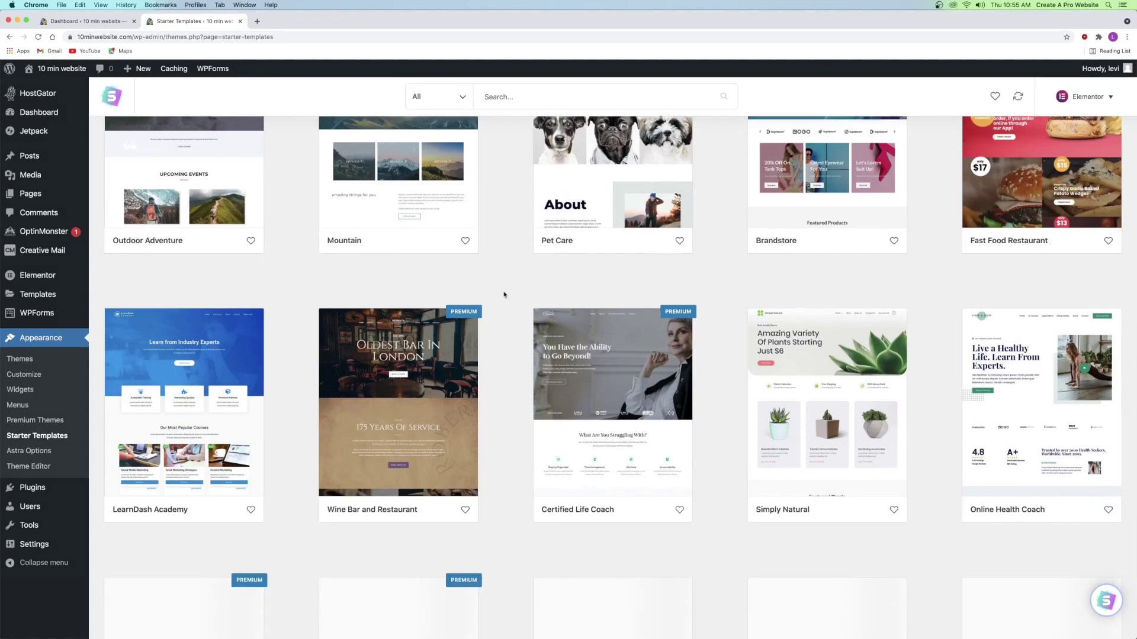
scroll(504, 294, "down", 15)
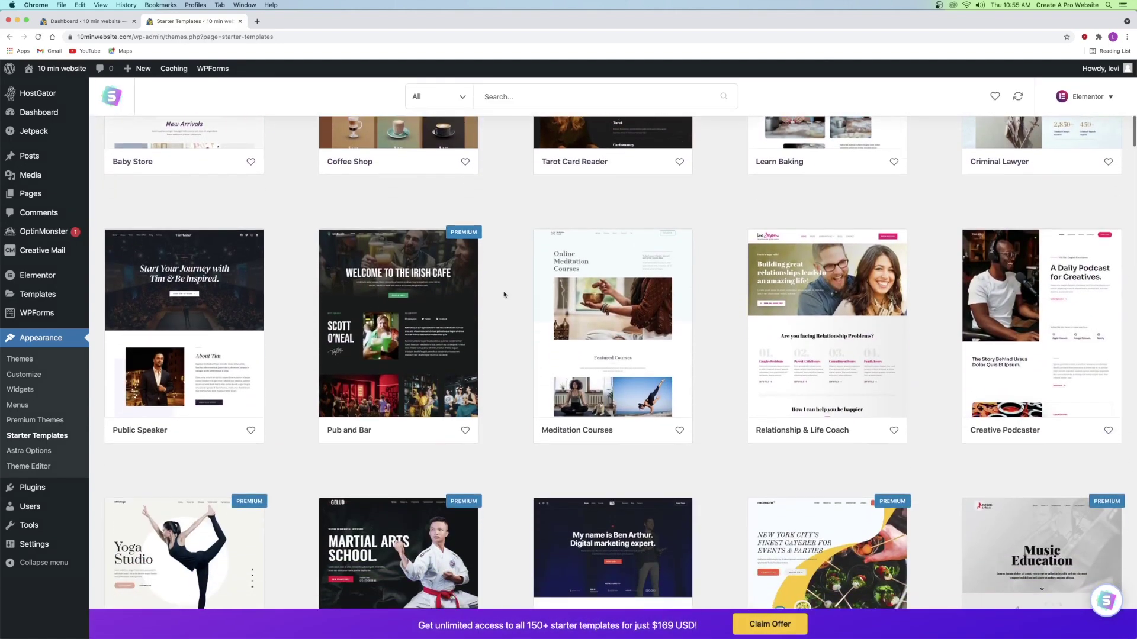
scroll(504, 295, "up", 15)
left_click(396, 222)
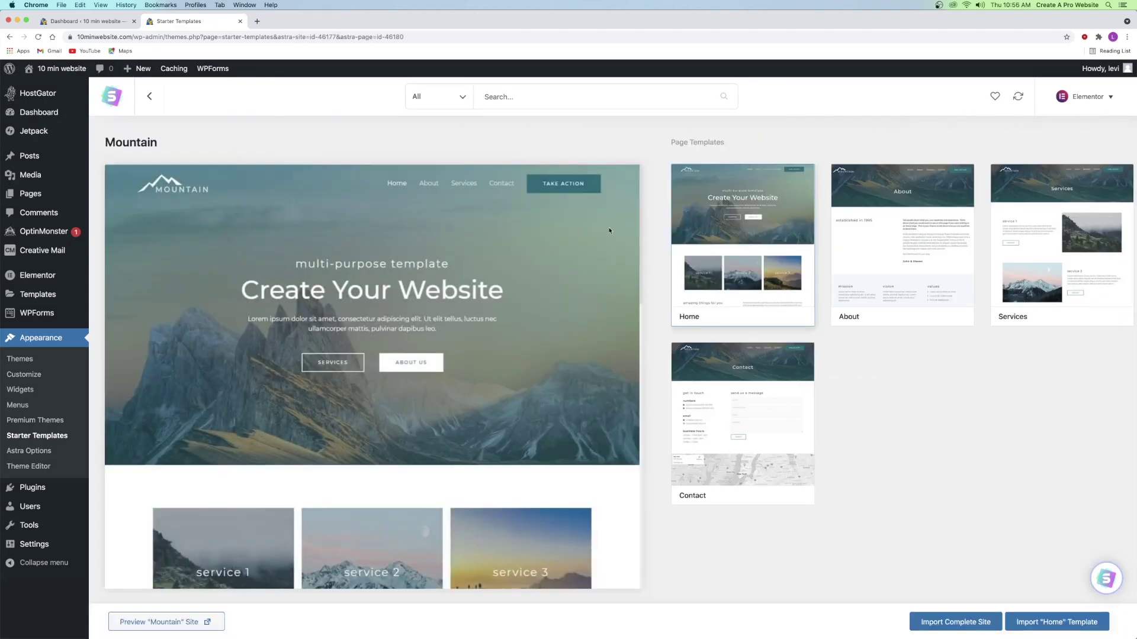
- Preview Mountain's About, Services and Home pages, then import the complete site and view it
left_click(848, 223)
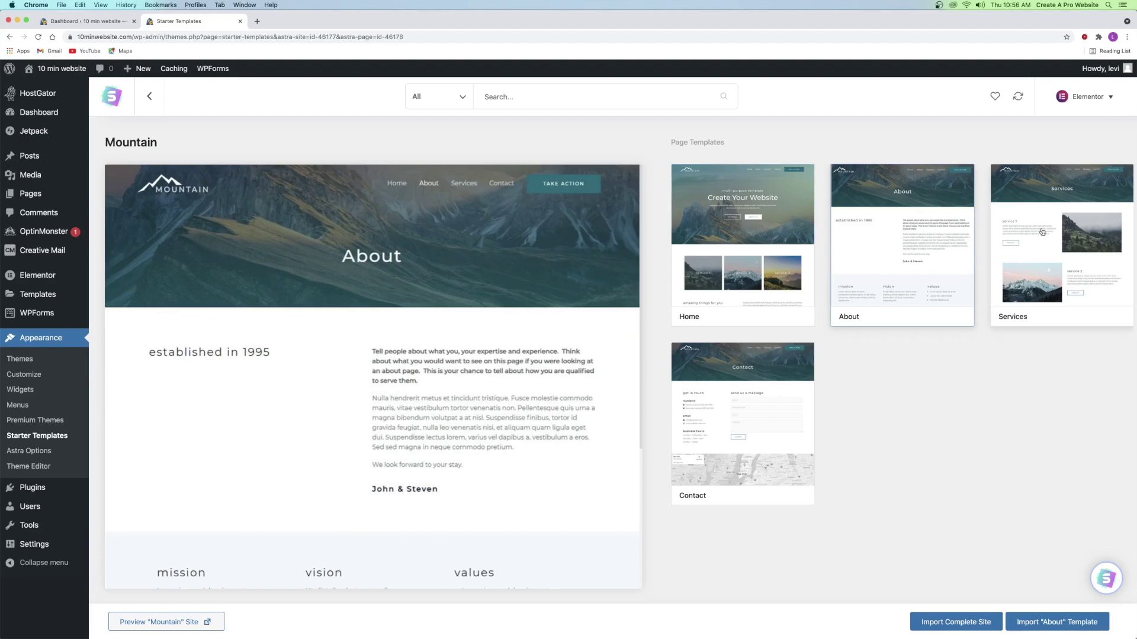
left_click(1043, 220)
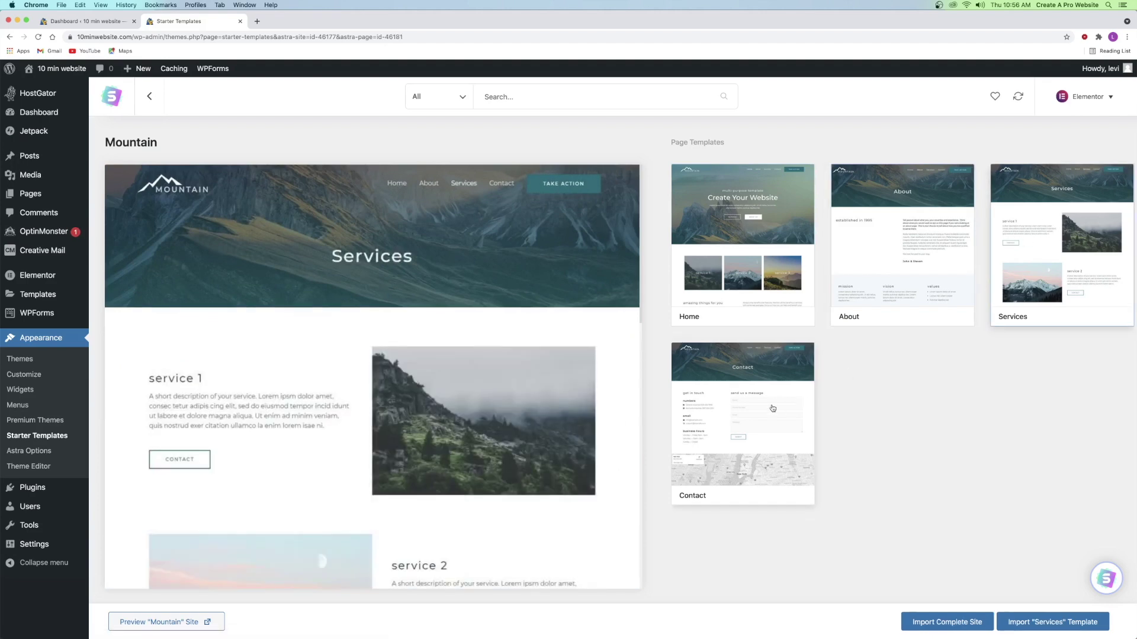
left_click(750, 265)
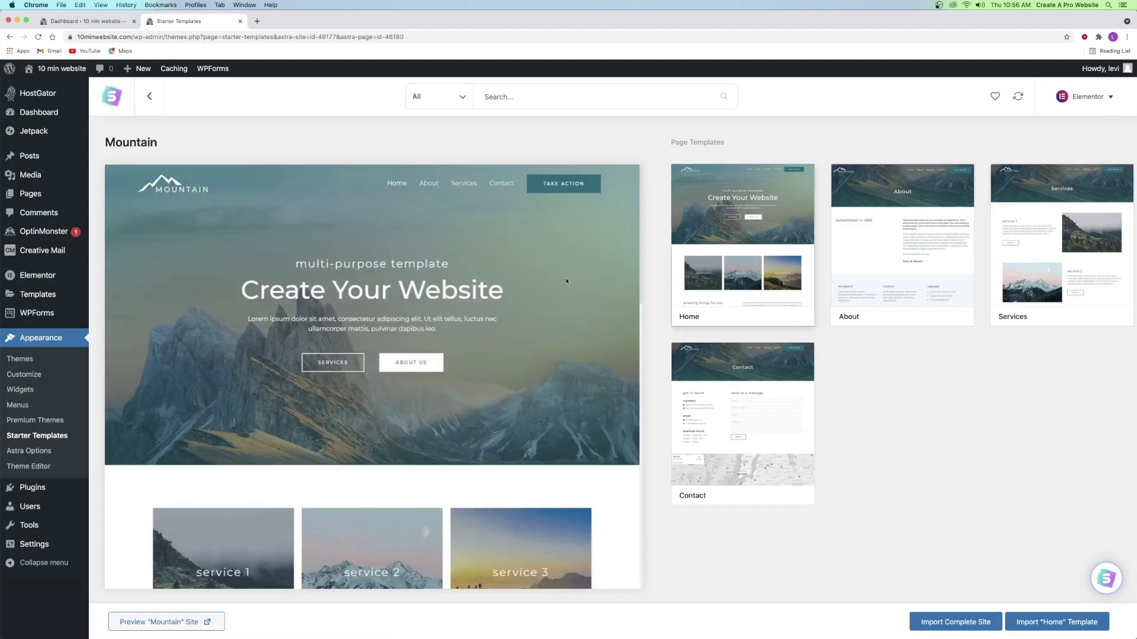
scroll(350, 287, "down", 15)
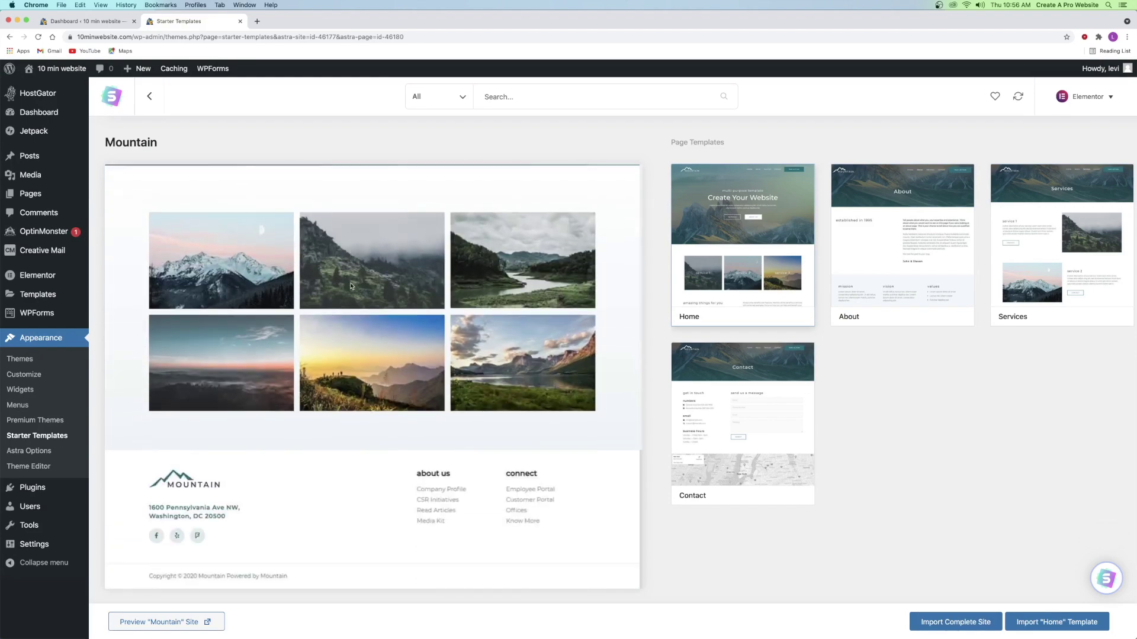
scroll(350, 287, "up", 15)
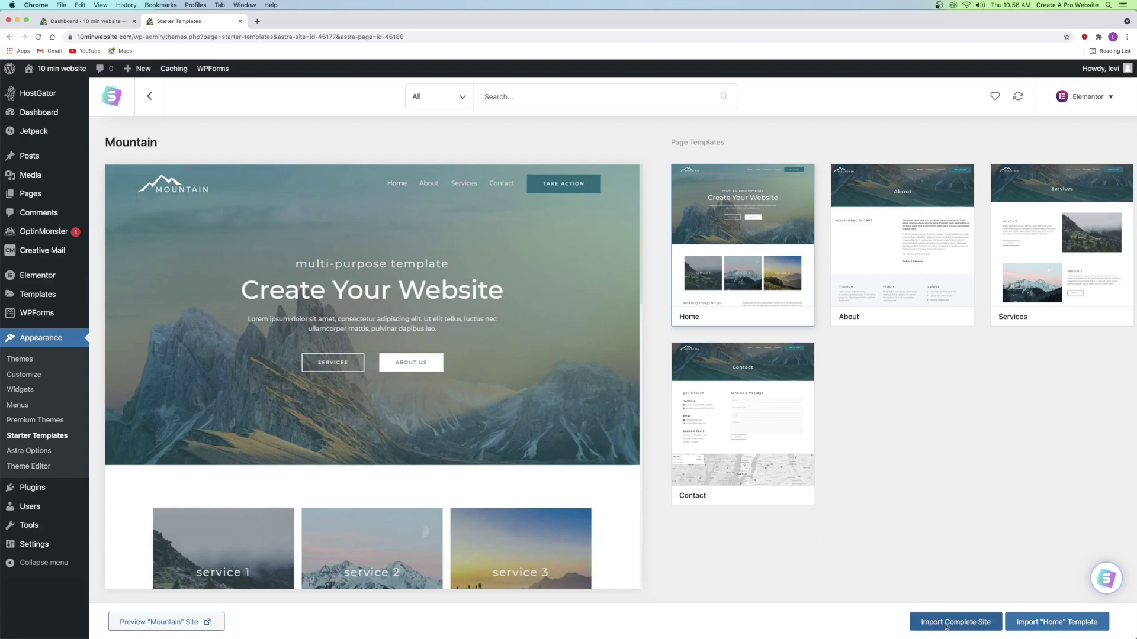
left_click(946, 626)
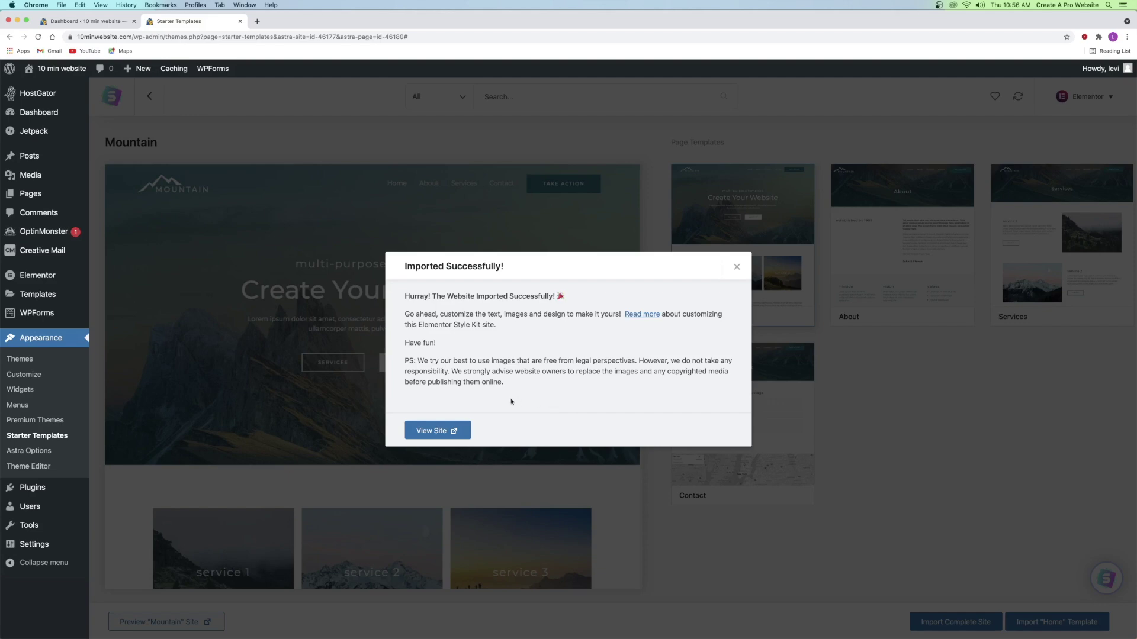
left_click(437, 431)
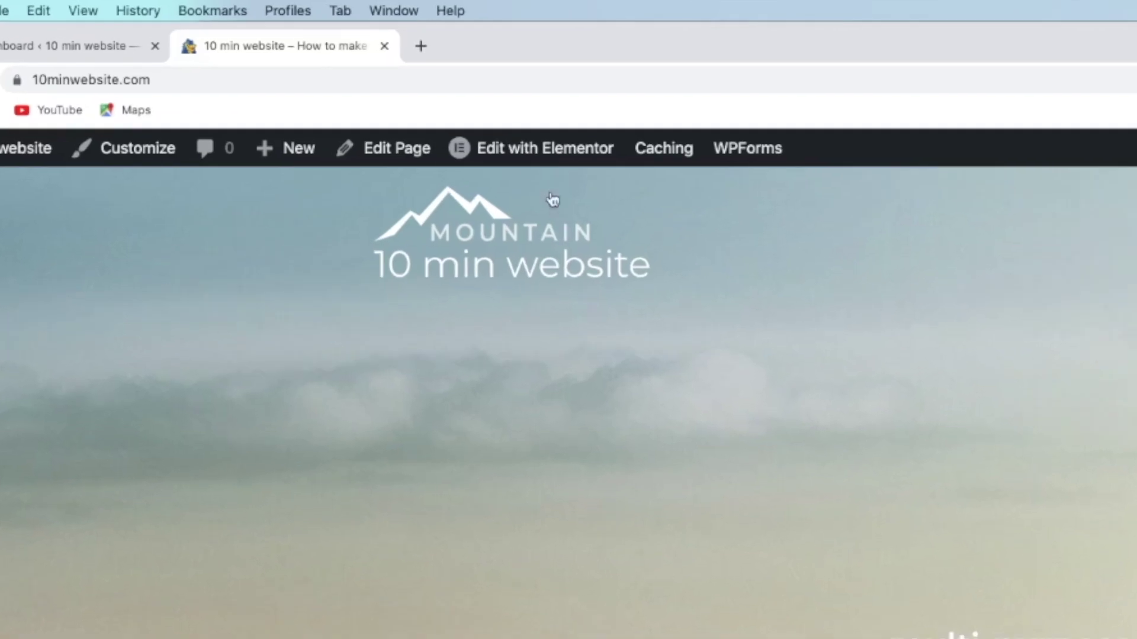
- Open the home page in the Elementor editor from the admin bar's 'Edit with Elementor' link
mouse_move(524, 155)
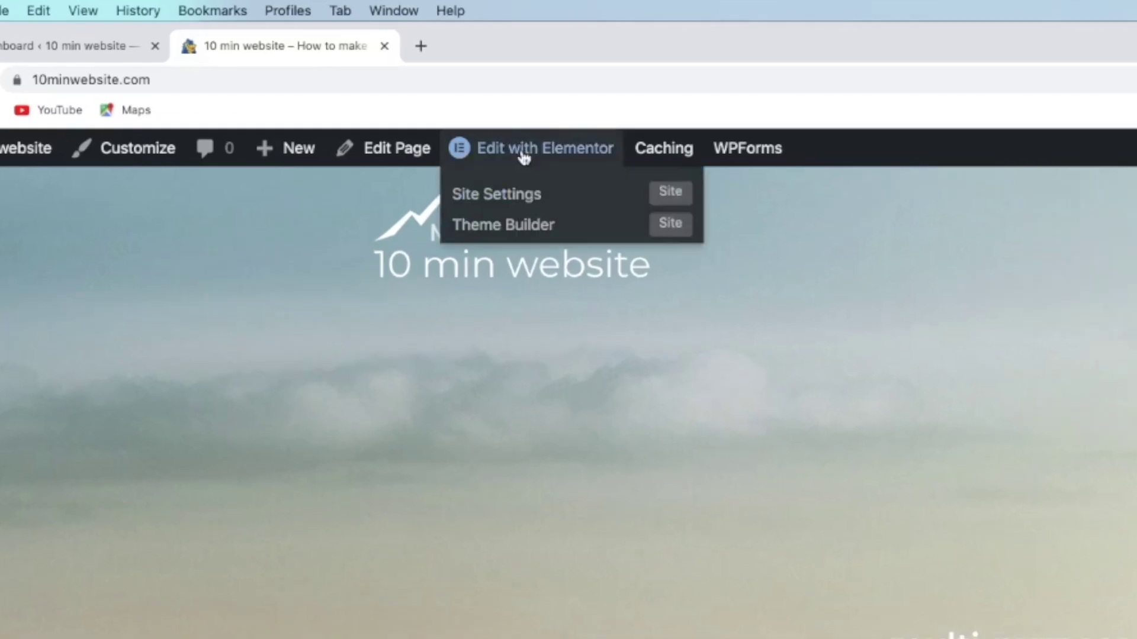
left_click(524, 155)
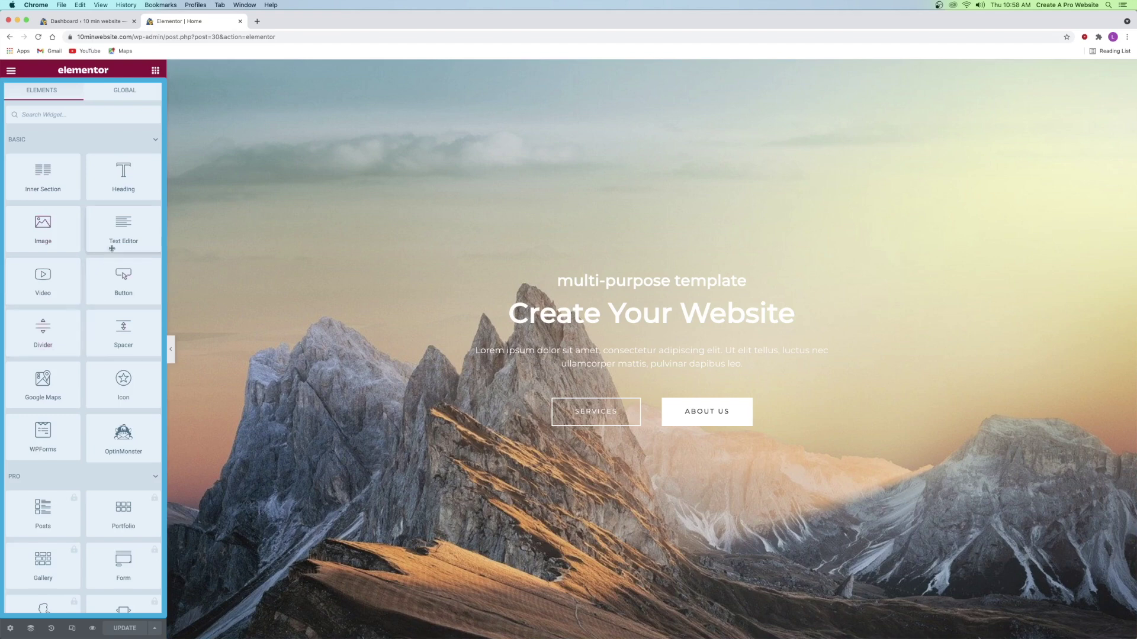
- Delete an accidentally added heading and retitle the hero heading 'Never Give Up'
left_click_drag(121, 181, 631, 330)
right_click(632, 330)
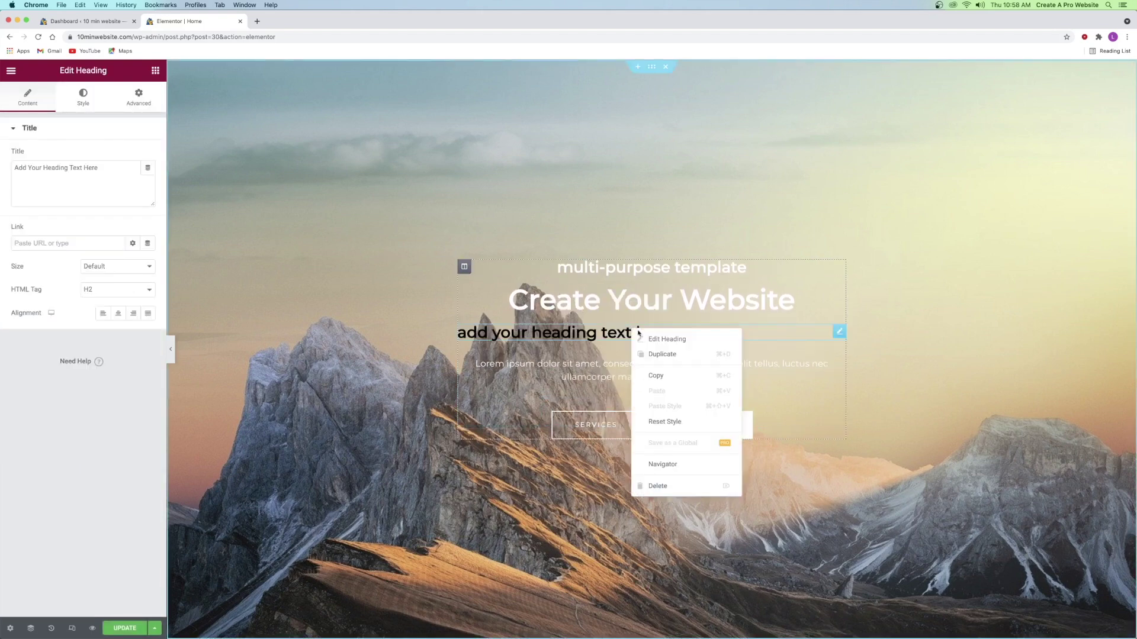
left_click(657, 486)
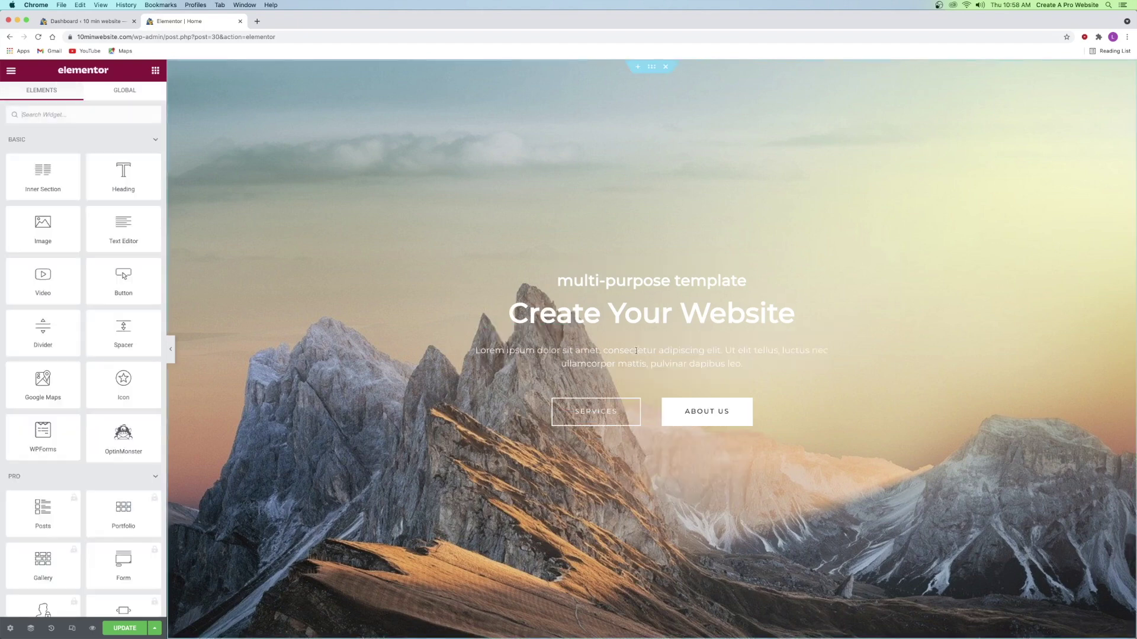
left_click(639, 317)
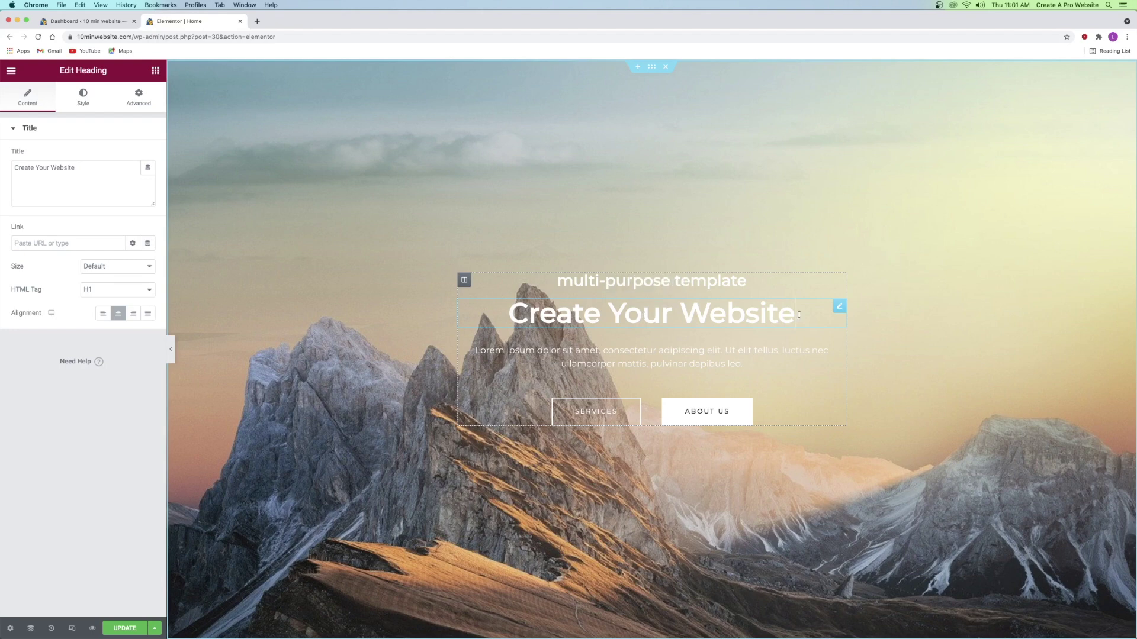
key("BackSpace")
key("BackSpace")
key("BackSpace")
key("BackSpace")
key("BackSpace")
key("BackSpace")
key("BackSpace")
key("BackSpace")
key("BackSpace")
key("BackSpace")
key("BackSpace")
key("BackSpace")
key("BackSpace")
key("BackSpace")
key("BackSpace")
key("BackSpace")
key("BackSpace")
key("BackSpace")
key("BackSpace")
type("Never give Up")
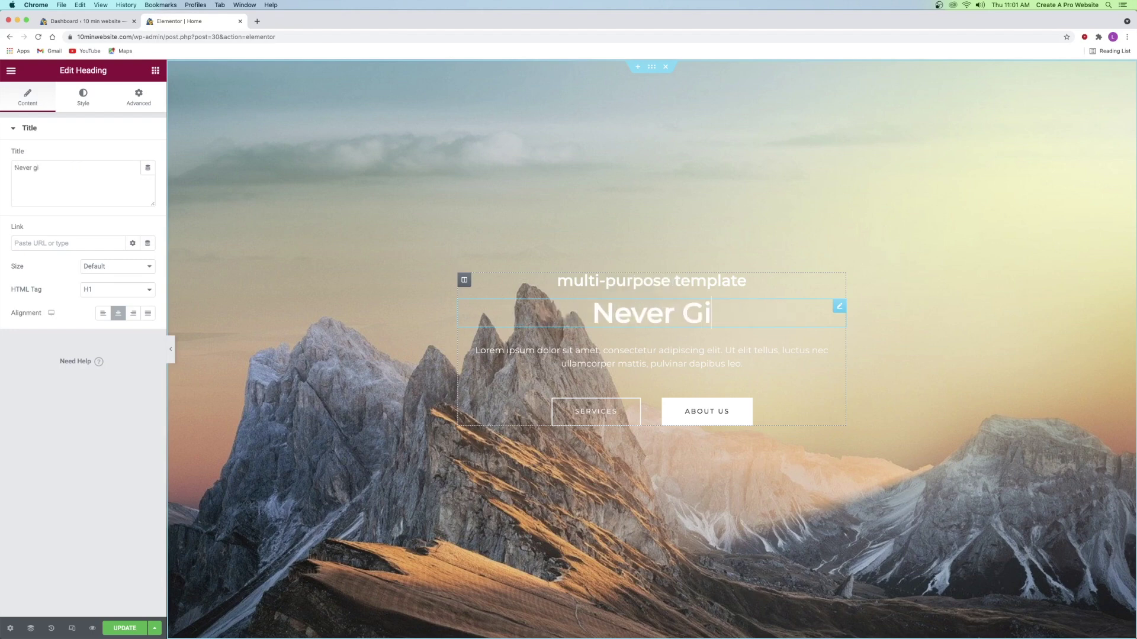
- Enlarge the heading's typography size to 86
left_click(84, 105)
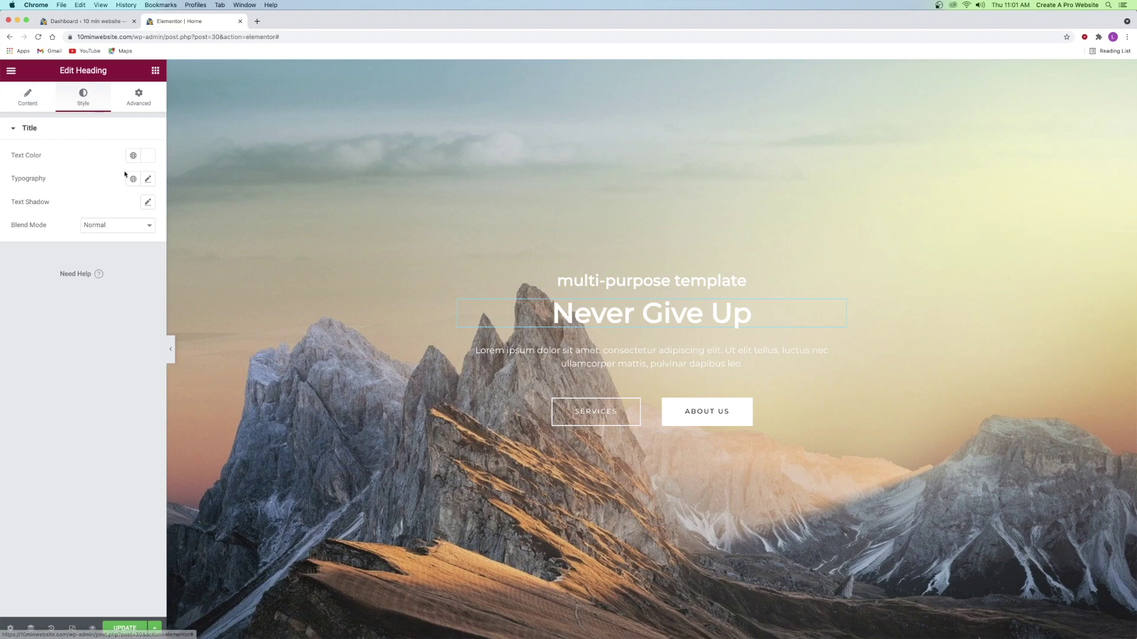
left_click(148, 179)
left_click_drag(22, 268, 59, 266)
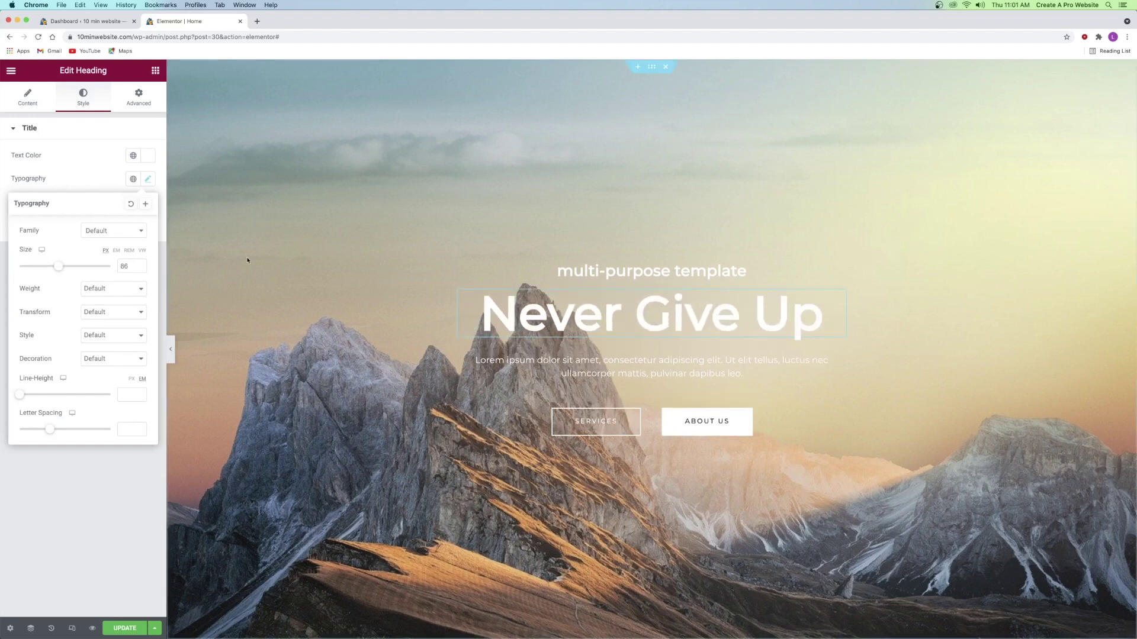
left_click(652, 67)
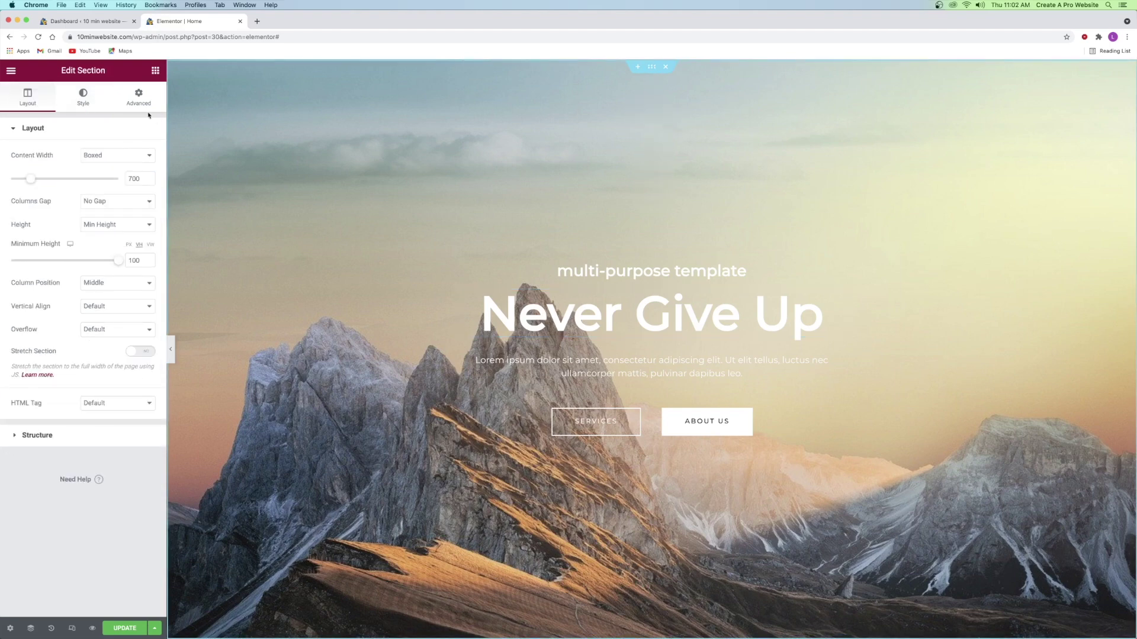
- Upload the weightlifting photo from the Desktop and set it as the hero section's background image
left_click(88, 103)
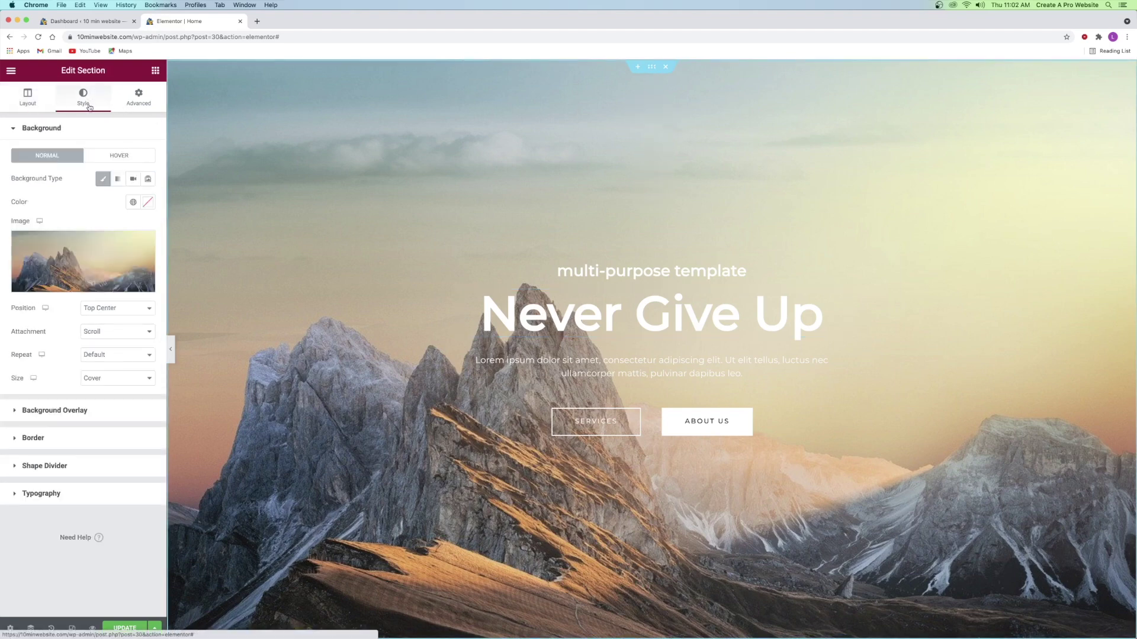
mouse_move(75, 259)
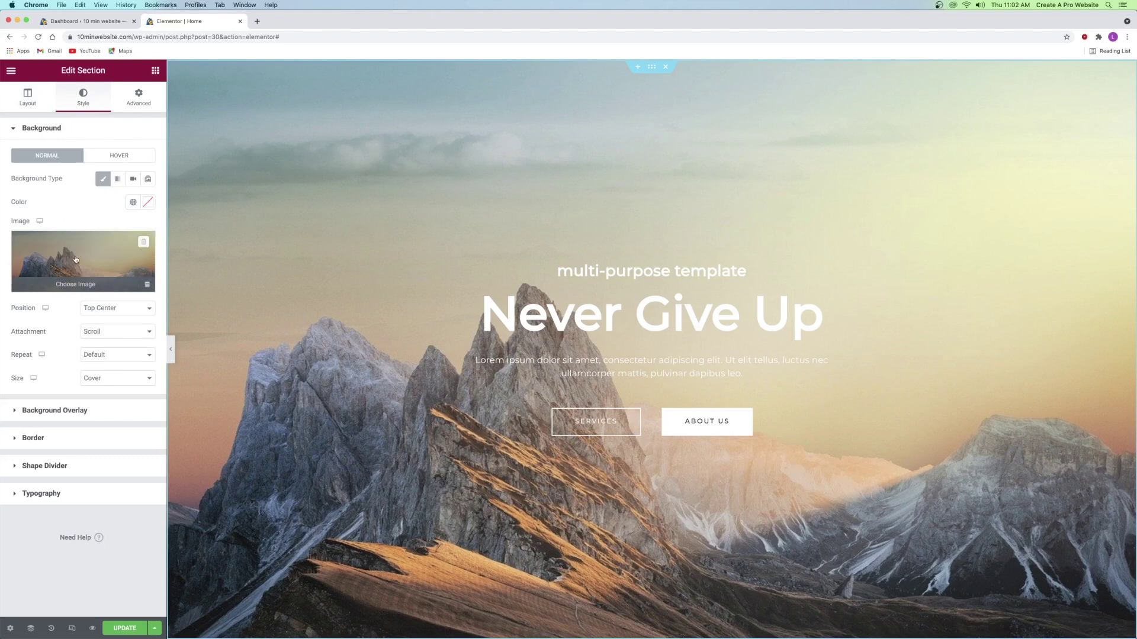
left_click(75, 259)
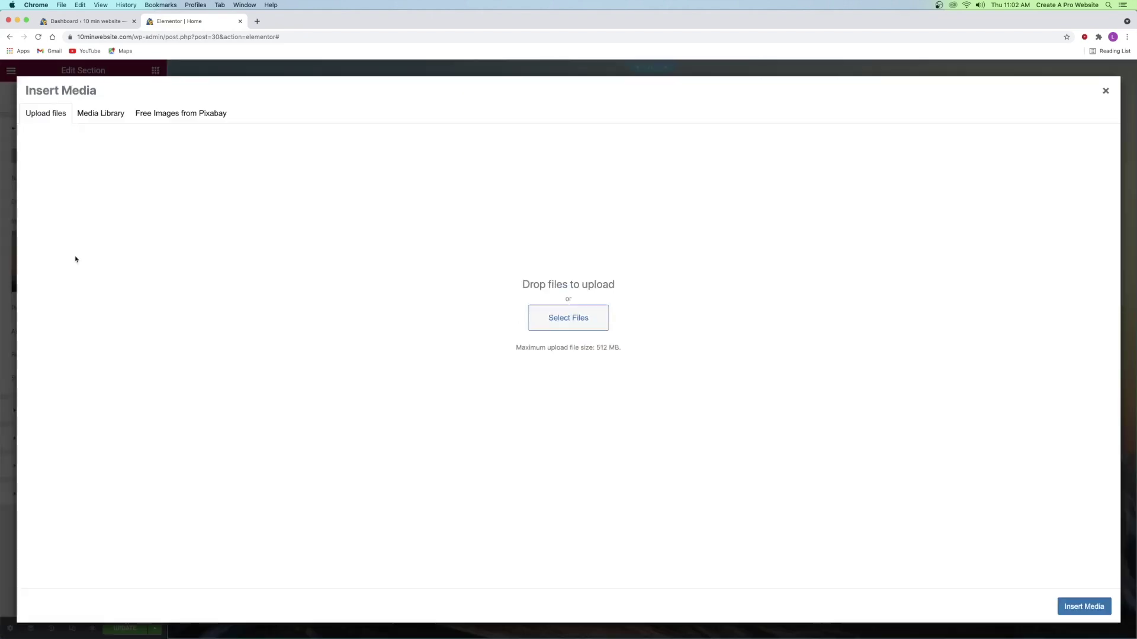
left_click(110, 115)
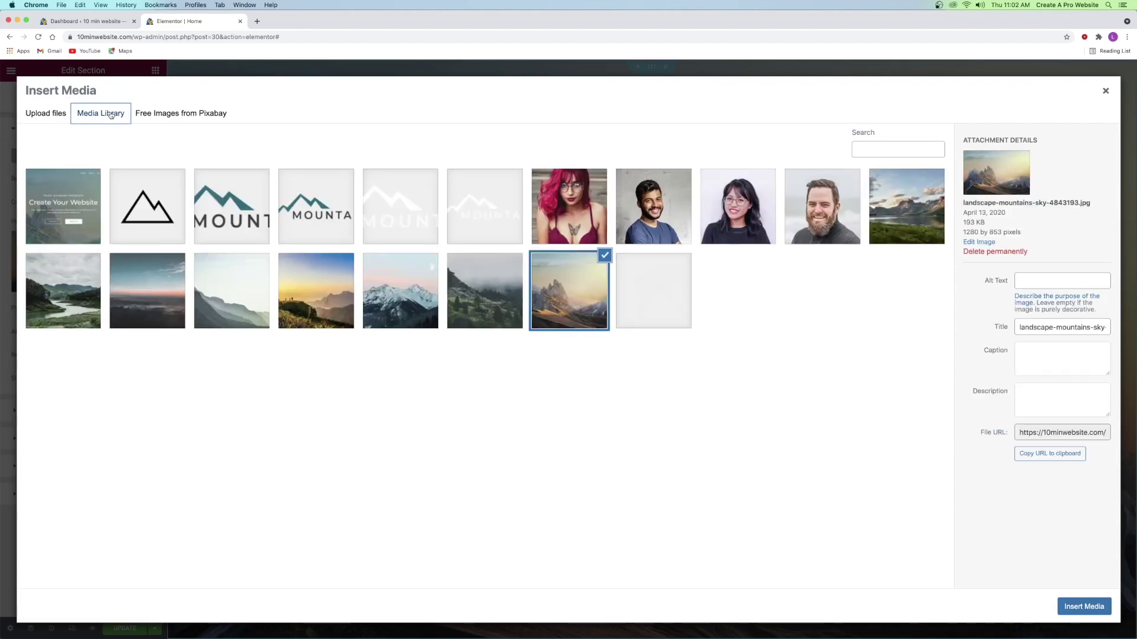
left_click(48, 115)
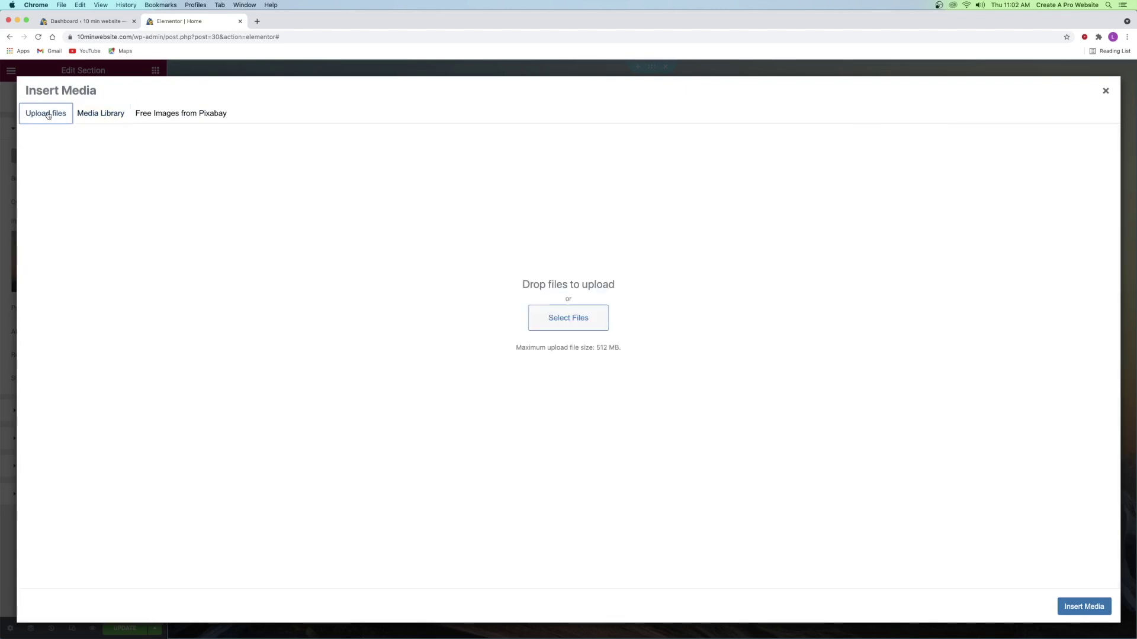
left_click(569, 321)
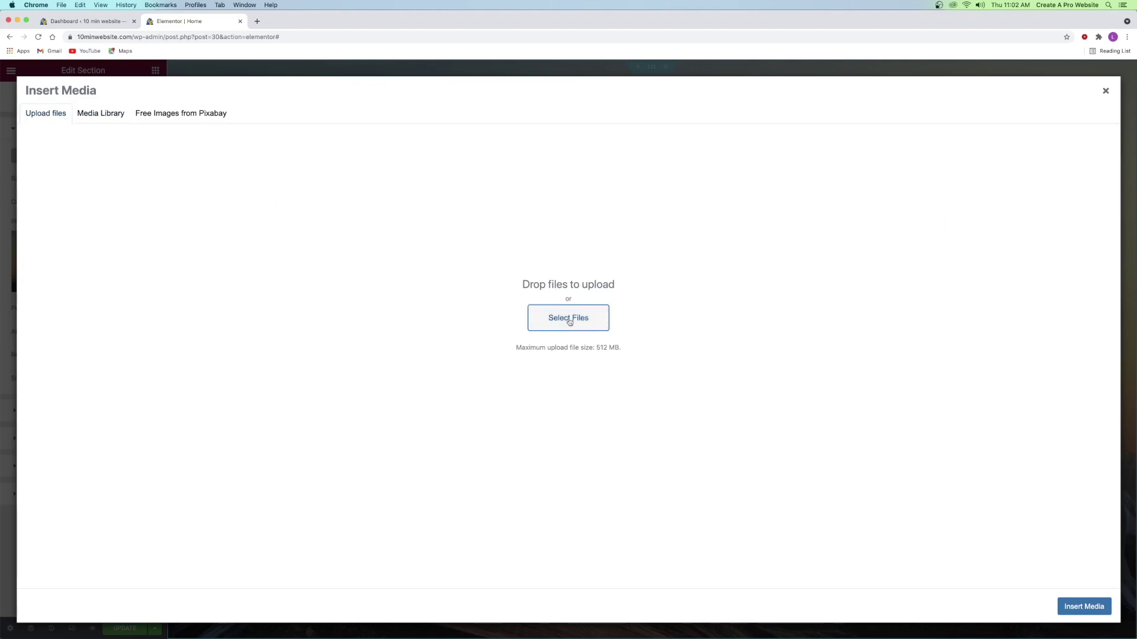
left_click(333, 103)
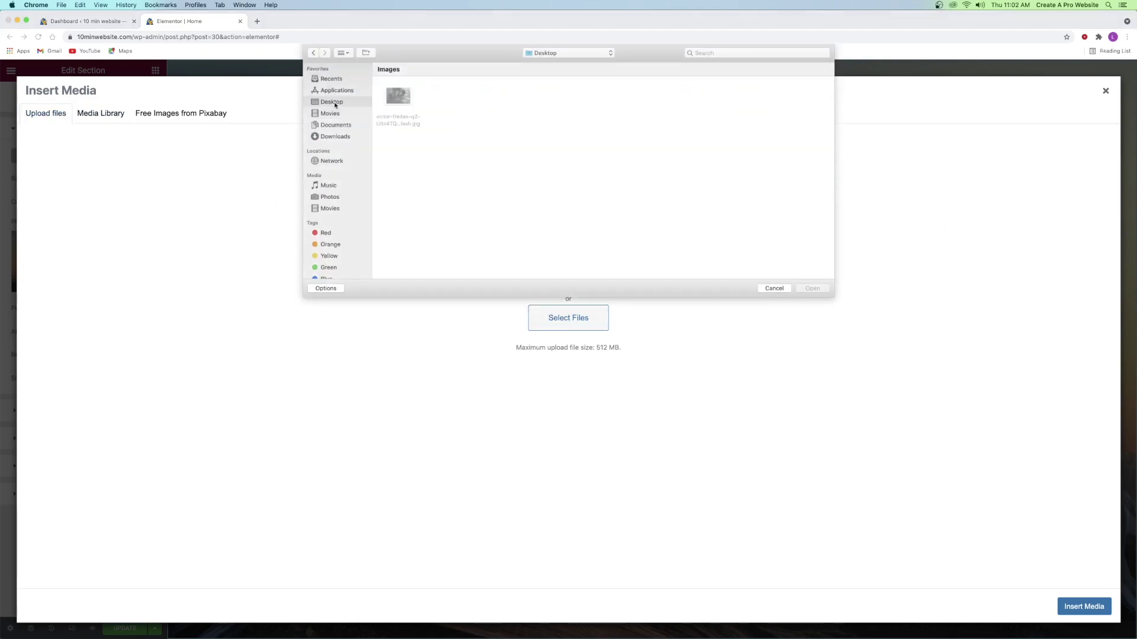
left_click(395, 98)
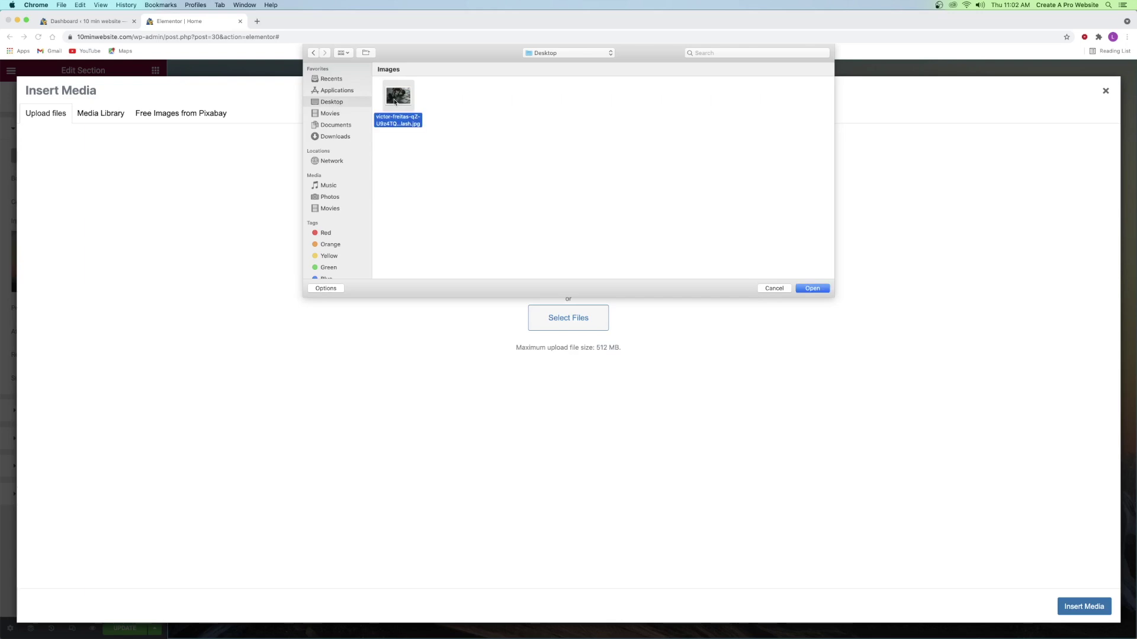
left_click(810, 289)
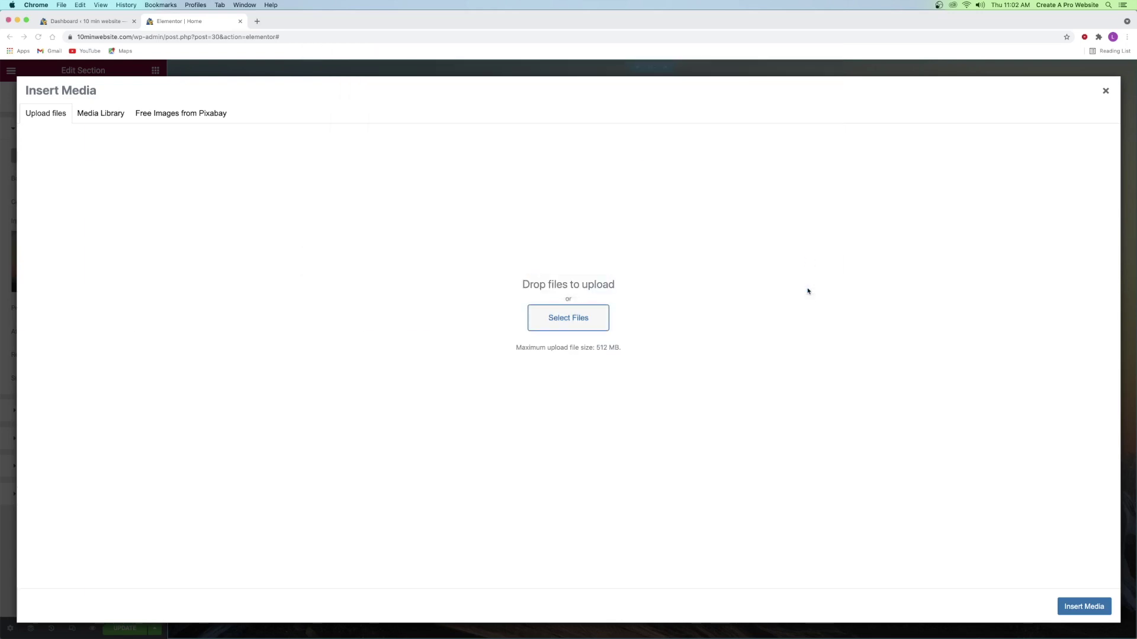
left_click(1085, 607)
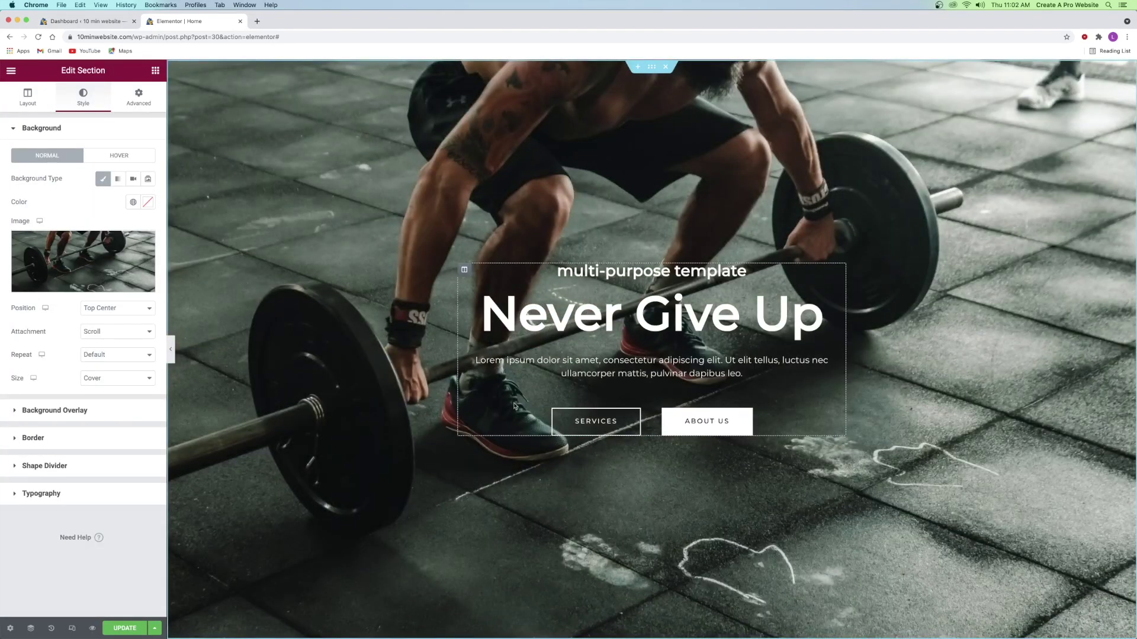
left_click(45, 411)
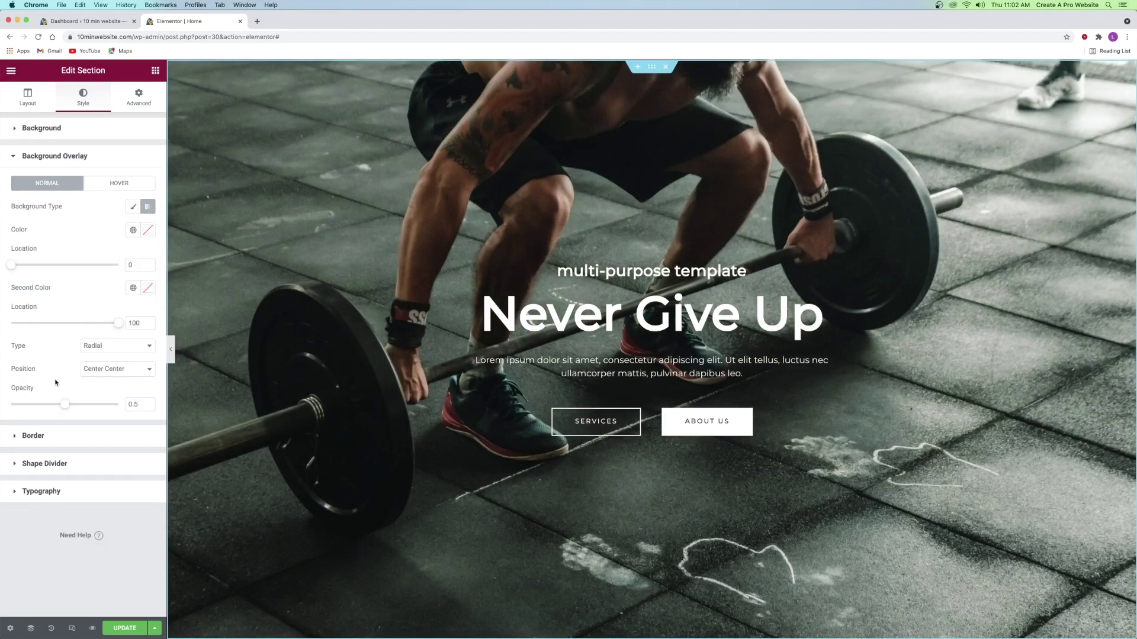
- Set the hero's background overlay to Classic with colour #000000
left_click(133, 207)
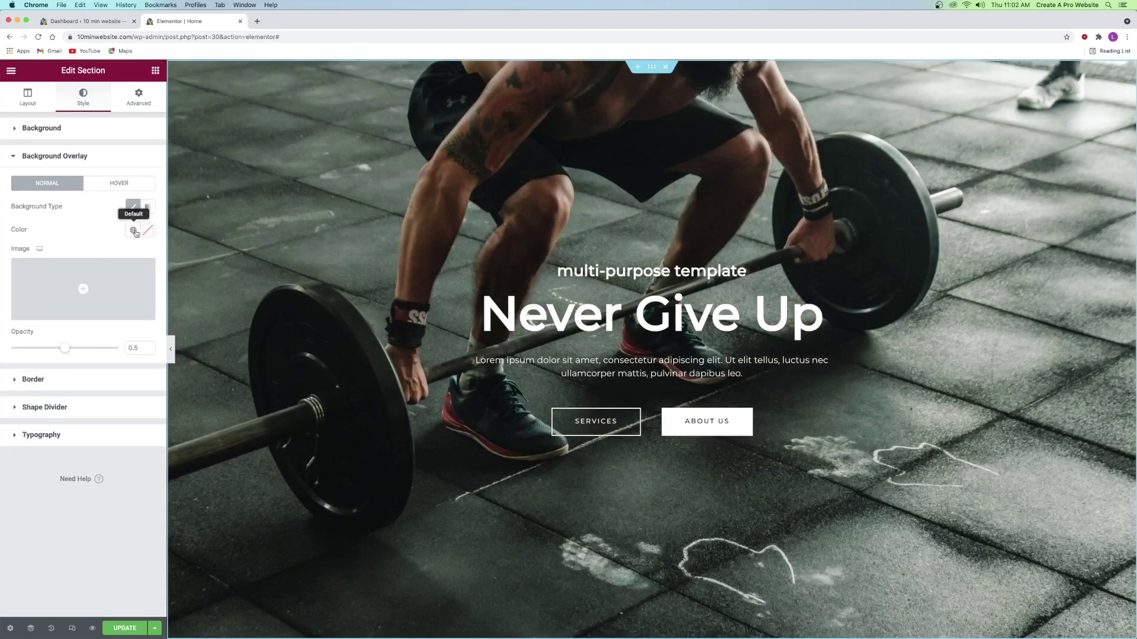
left_click(134, 231)
left_click(147, 231)
left_click_drag(53, 318, 20, 367)
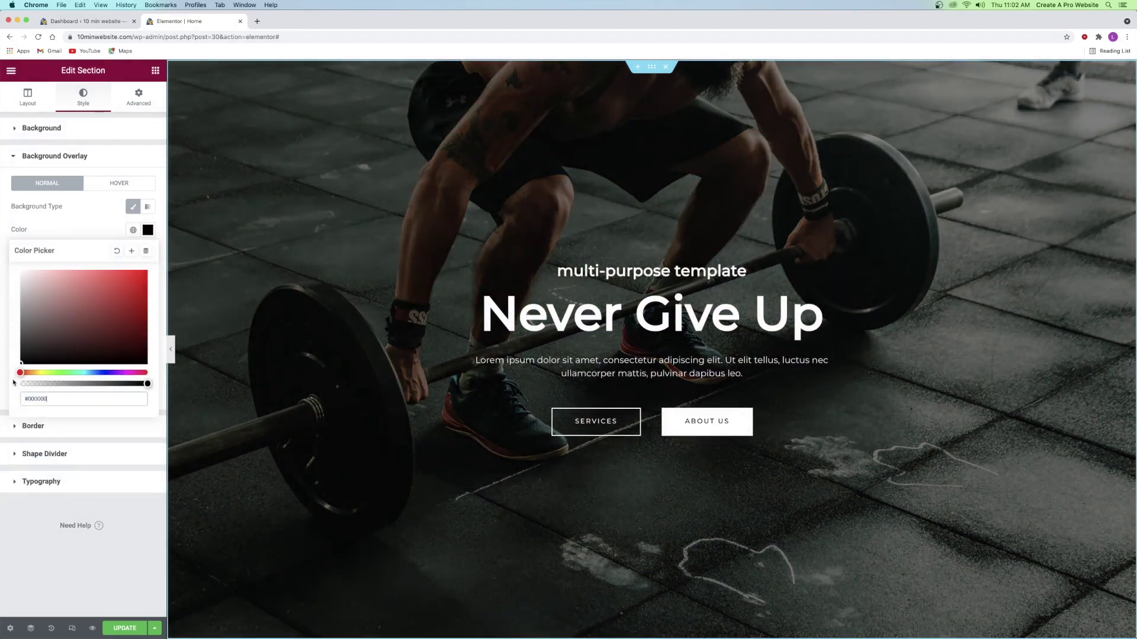
left_click(84, 230)
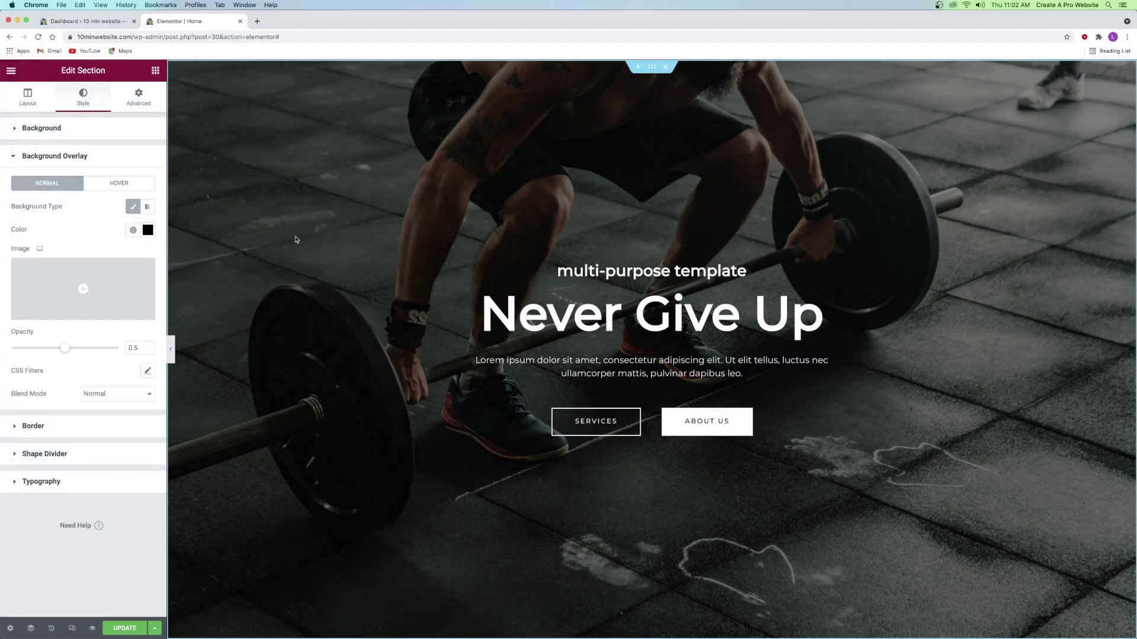
- In the section's Layout settings, set the gym hero's Height to Fit To Screen and scroll the preview
left_click(31, 103)
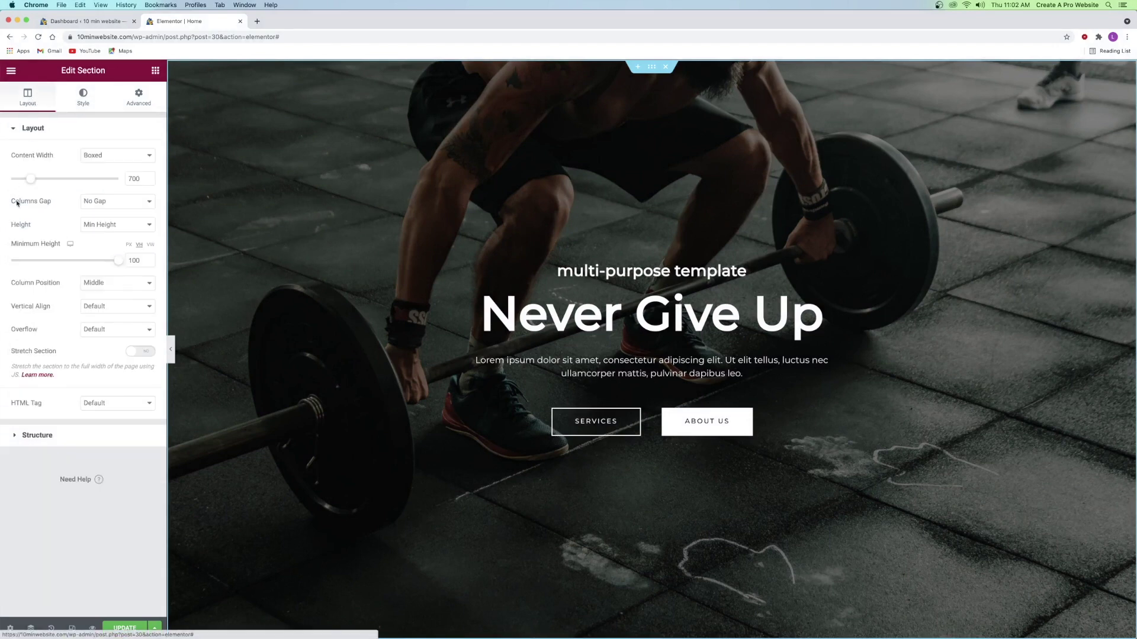
mouse_move(118, 261)
left_mouse_down()
mouse_move(67, 264)
mouse_move(123, 263)
left_mouse_up()
left_click(101, 229)
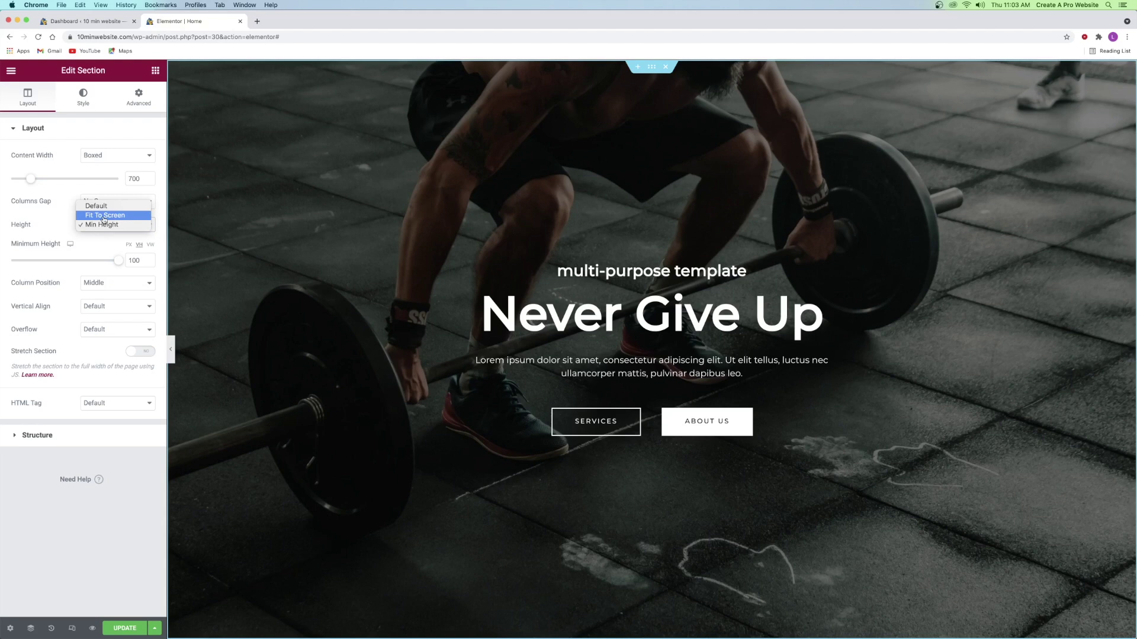
left_click(103, 215)
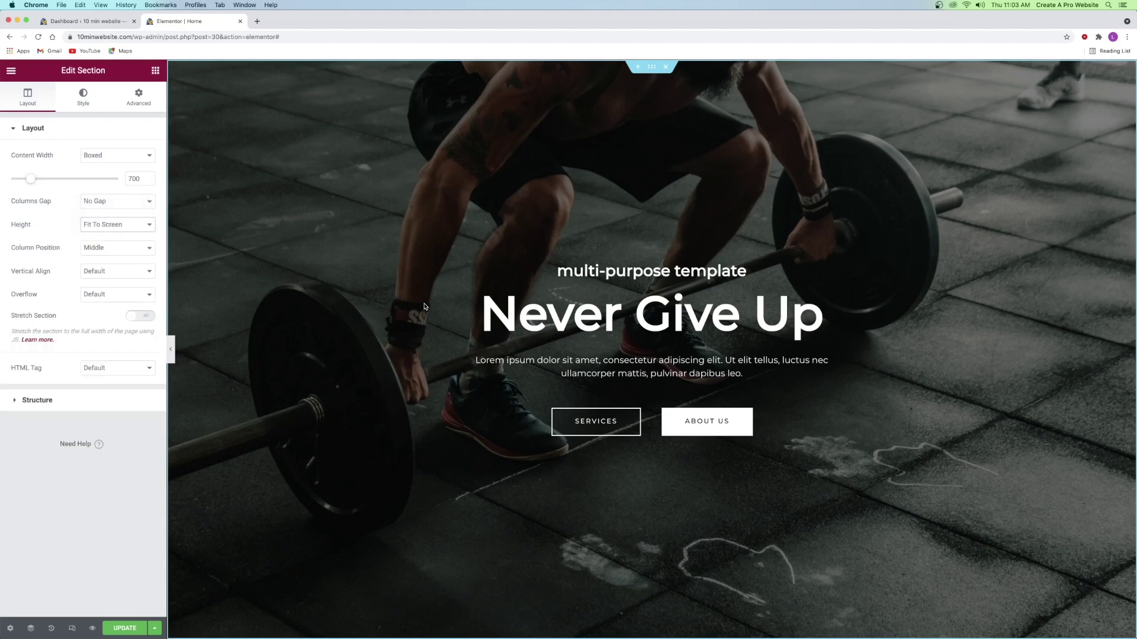
scroll(424, 307, "down", 8)
scroll(426, 302, "down", 10)
scroll(428, 299, "down", 10)
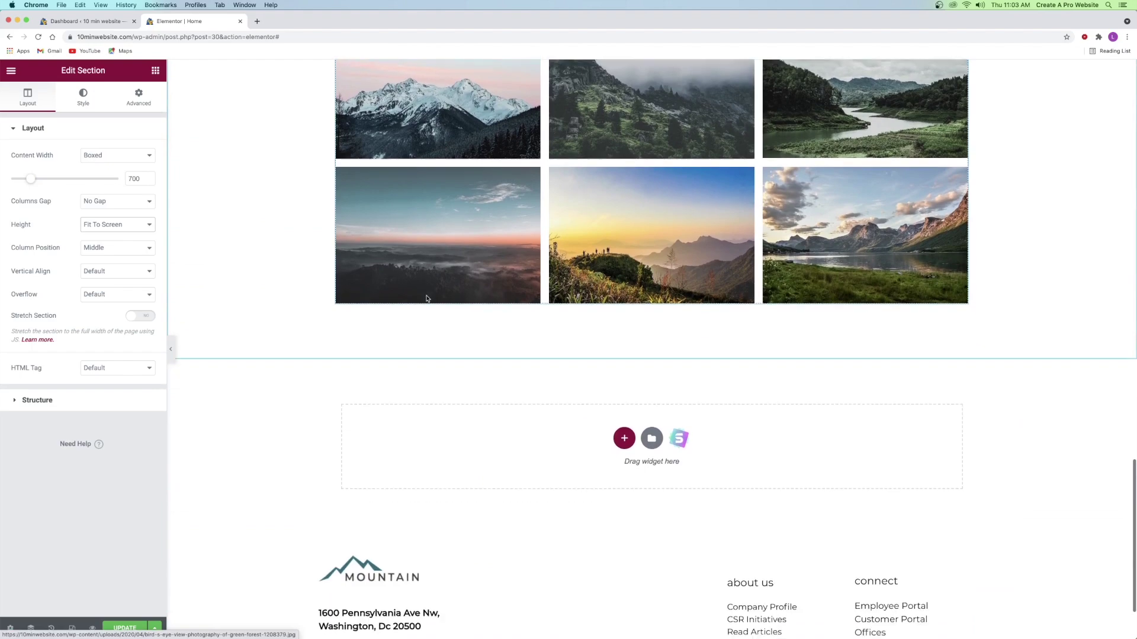
scroll(428, 299, "down", 2)
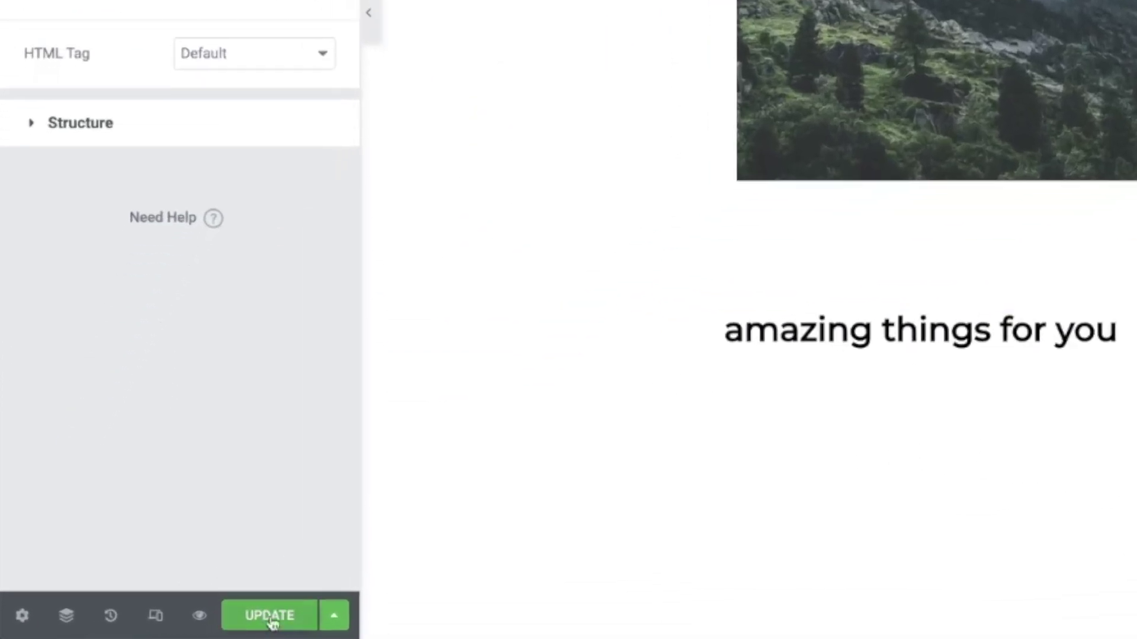
- Update the home page and open its preview in a new tab
left_click(272, 621)
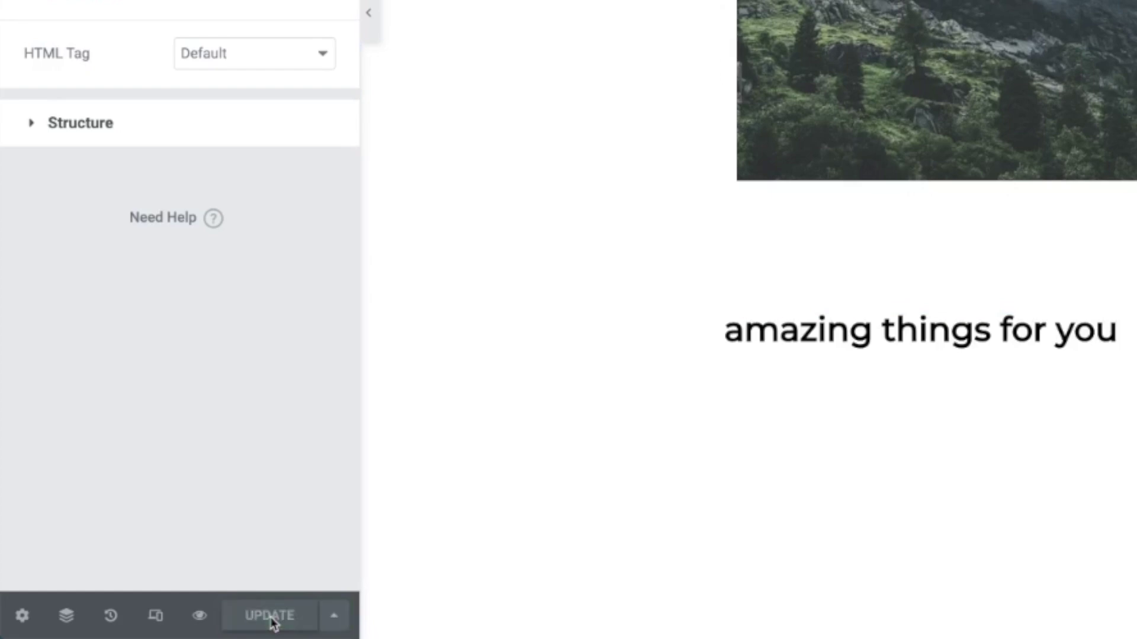
left_click(200, 618)
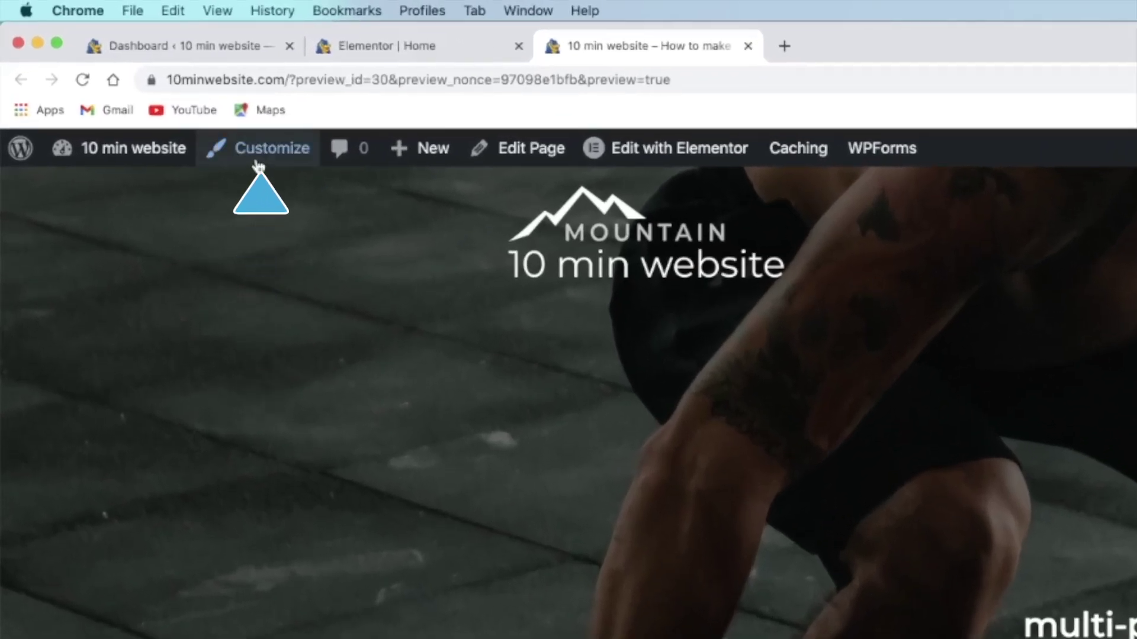
- In the Customizer, go to Header Builder and open the Logo settings
left_click(259, 166)
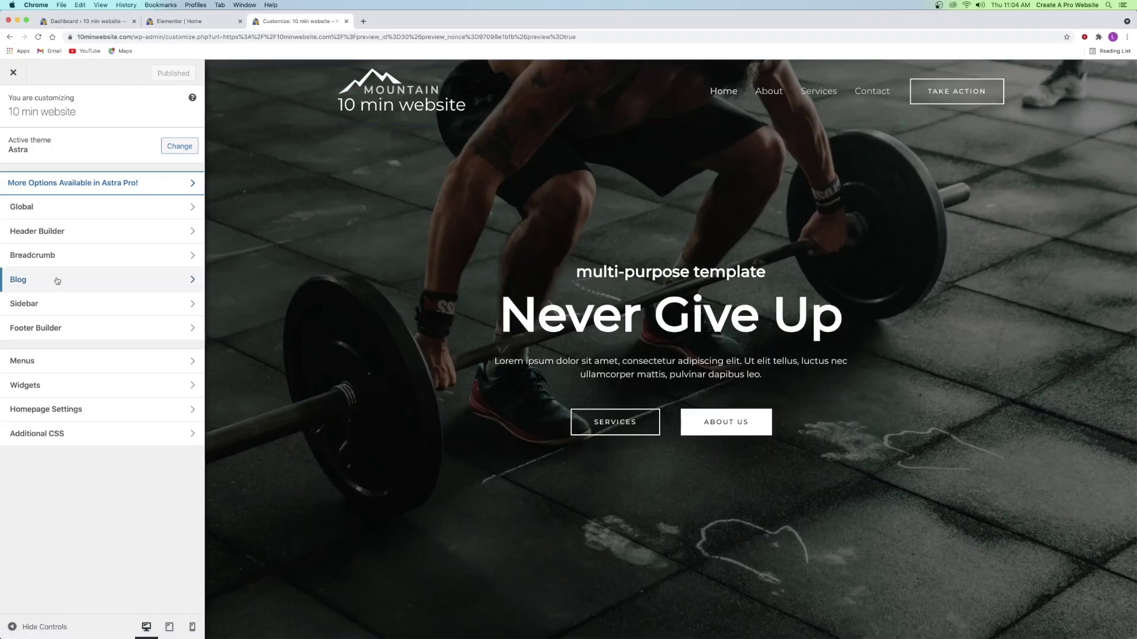
left_click(37, 232)
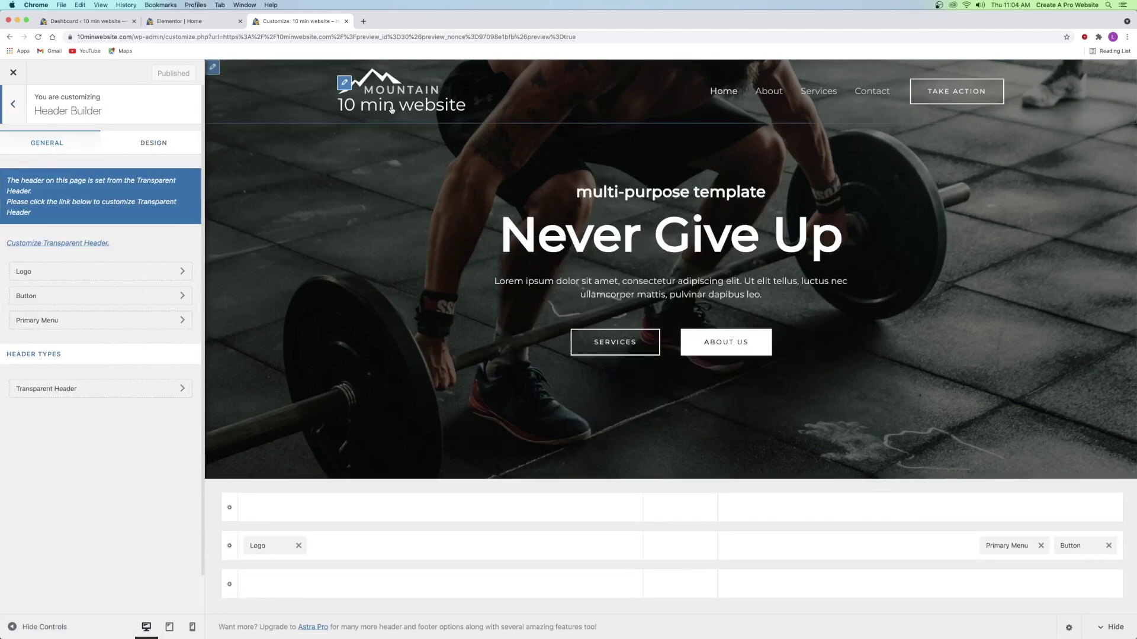
left_click(34, 273)
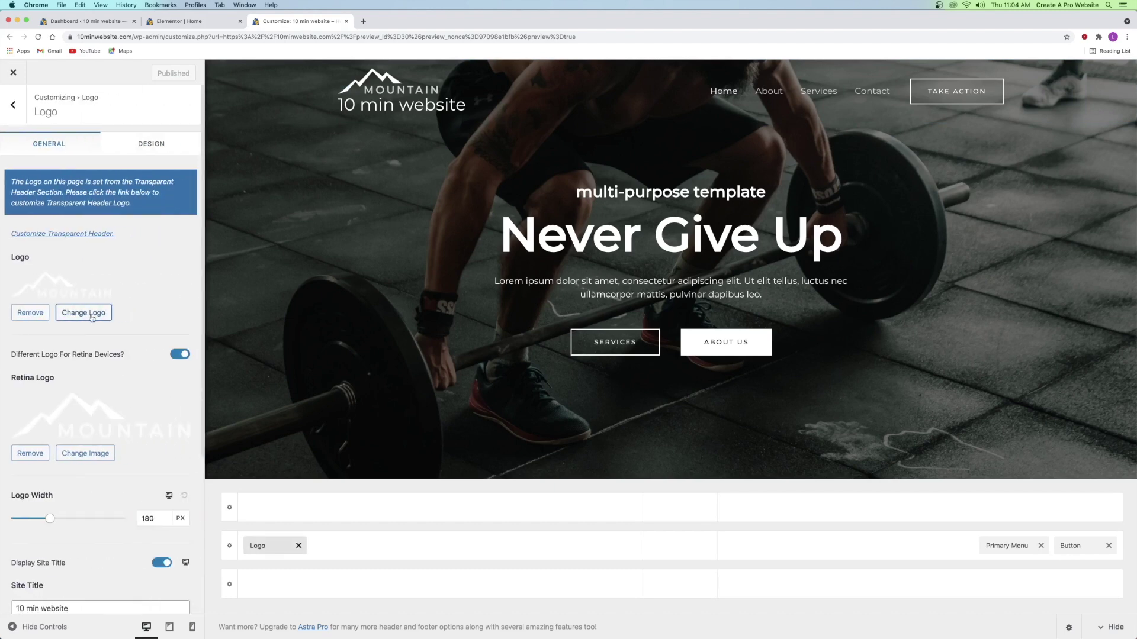
left_click(92, 318)
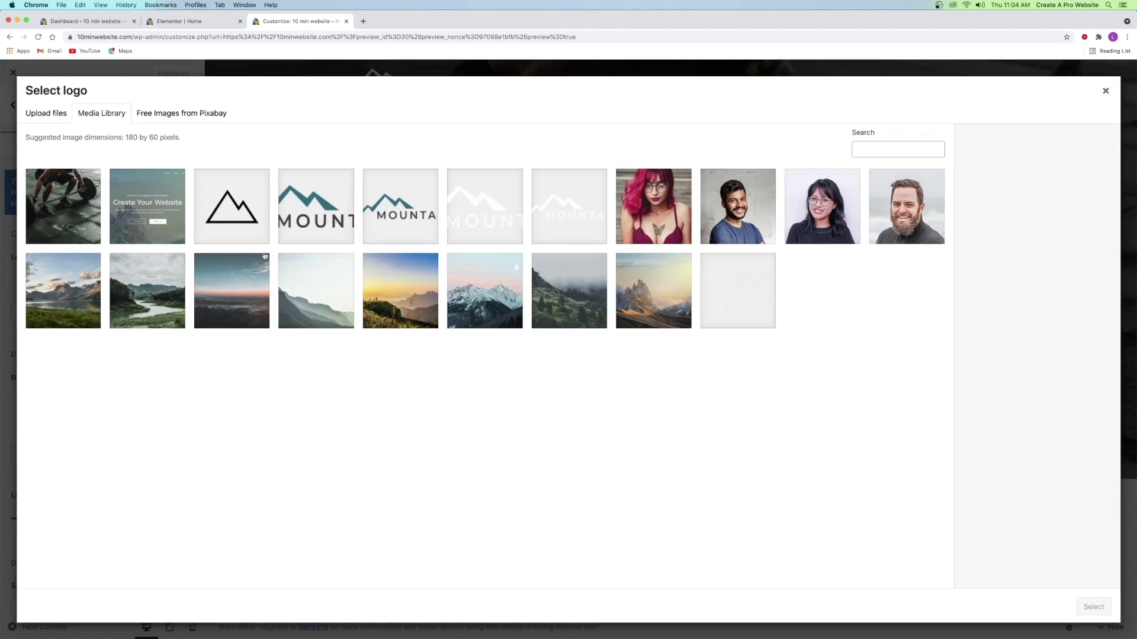
left_click(46, 113)
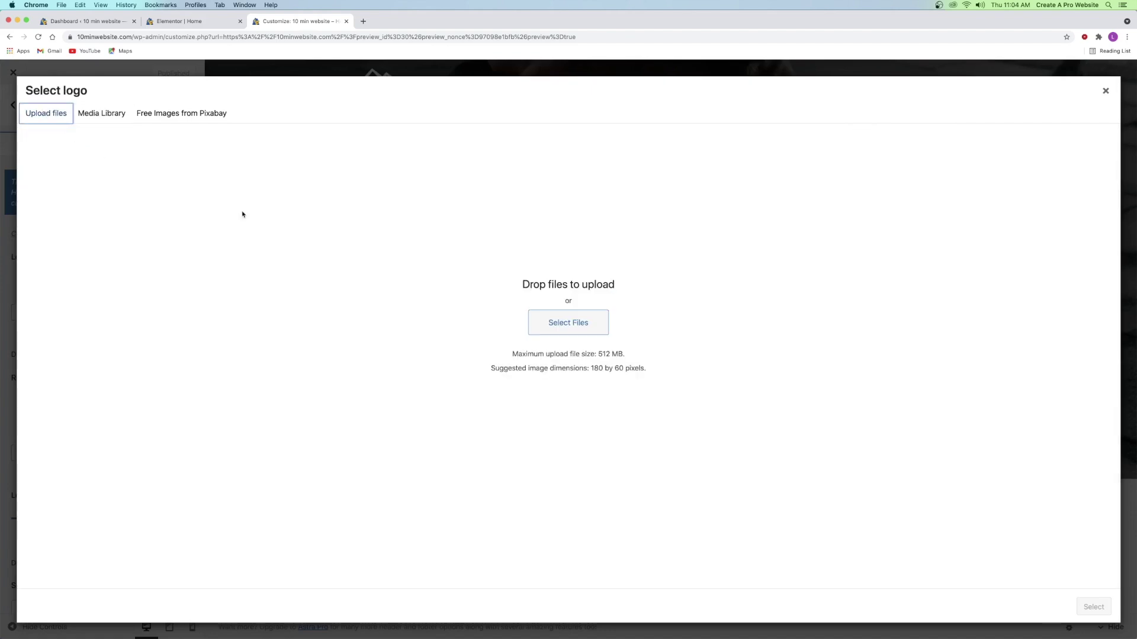
left_click(1106, 91)
scroll(95, 322, "down", 3)
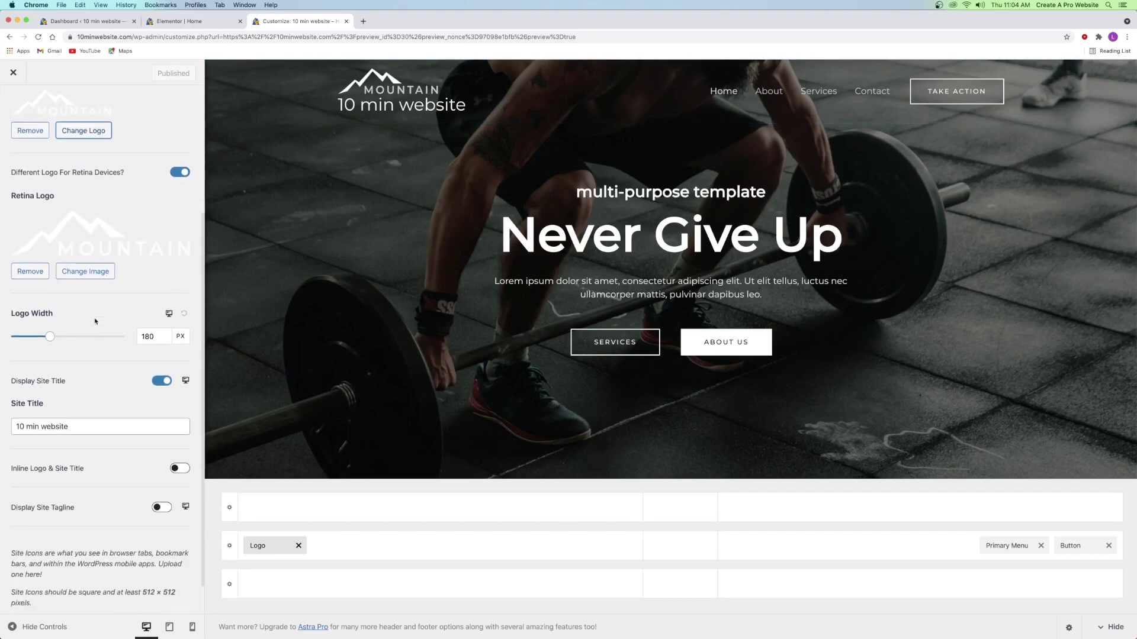
scroll(96, 322, "down", 1)
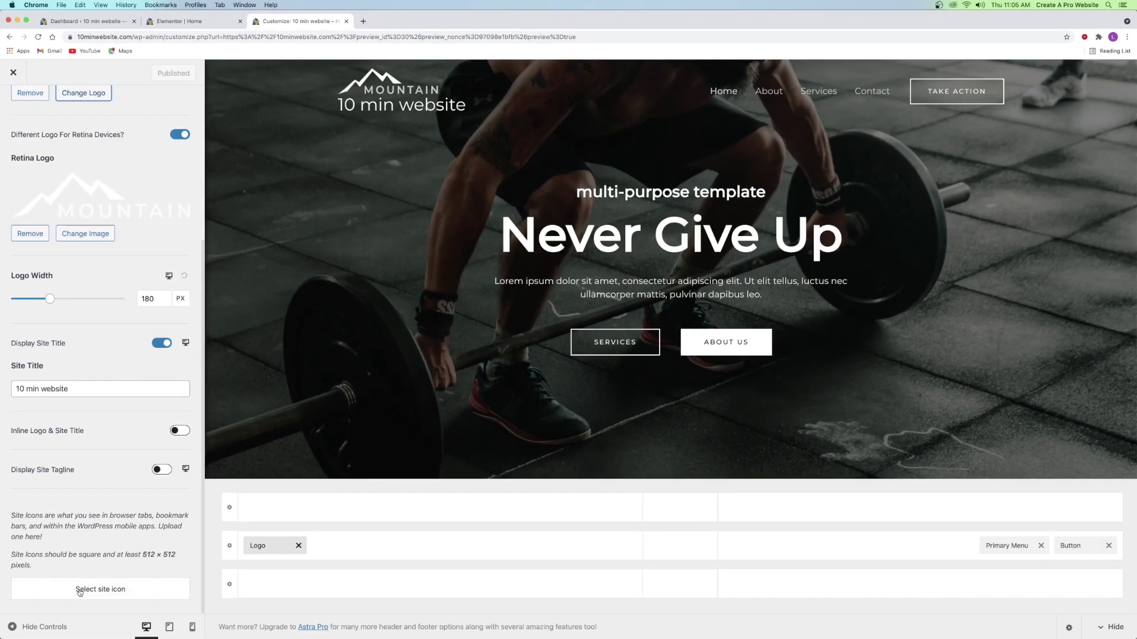
left_click(79, 590)
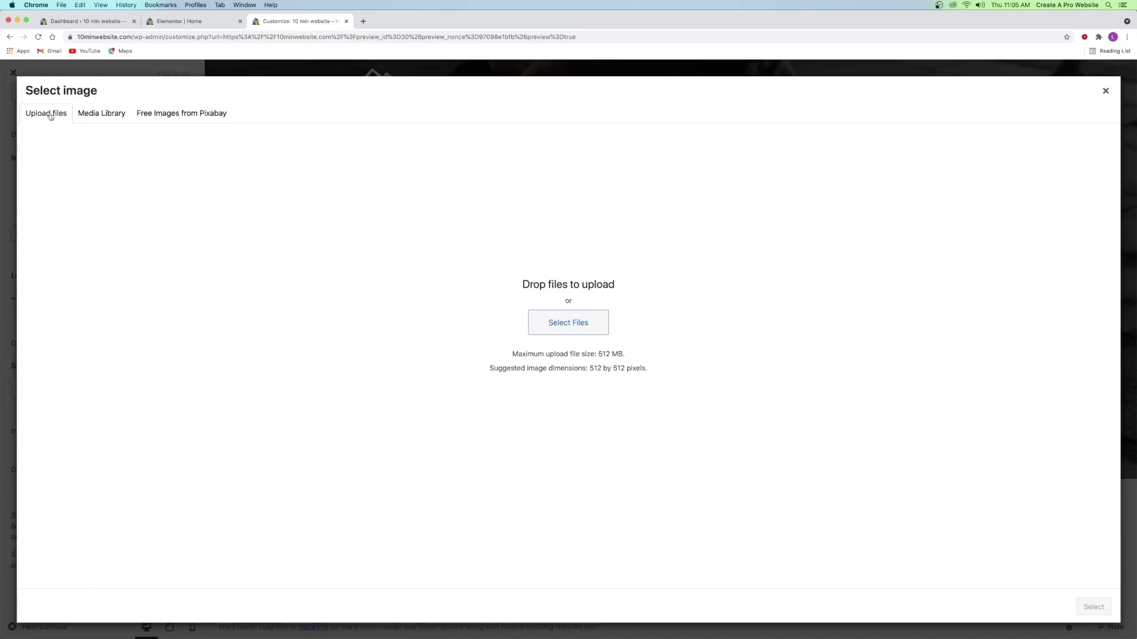
left_click(84, 116)
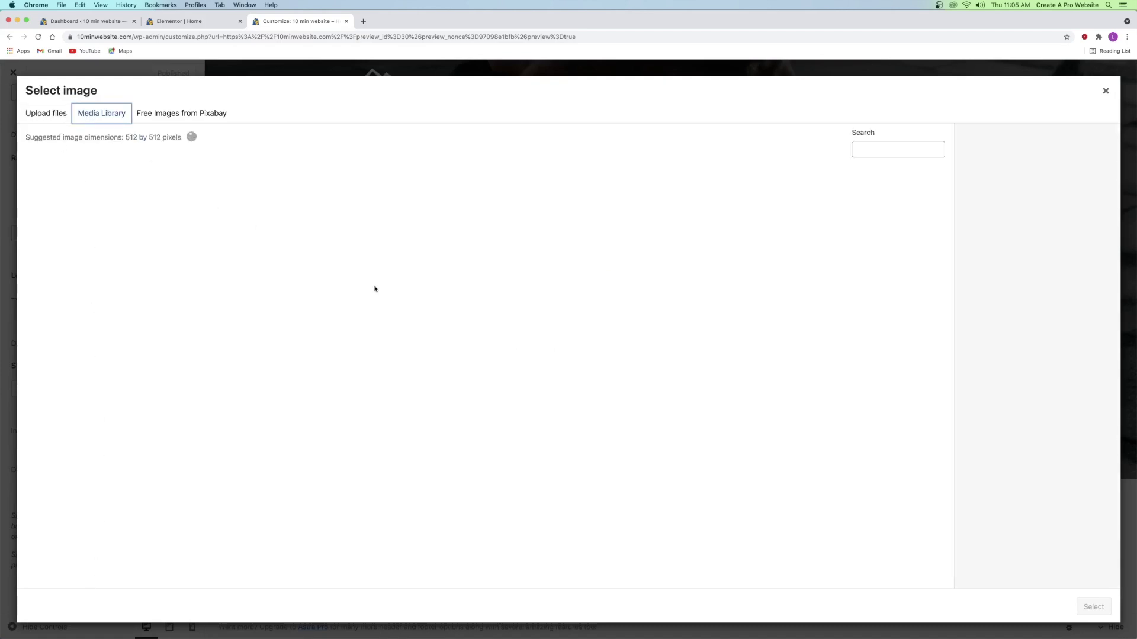
left_click(344, 69)
scroll(123, 186, "up", 5)
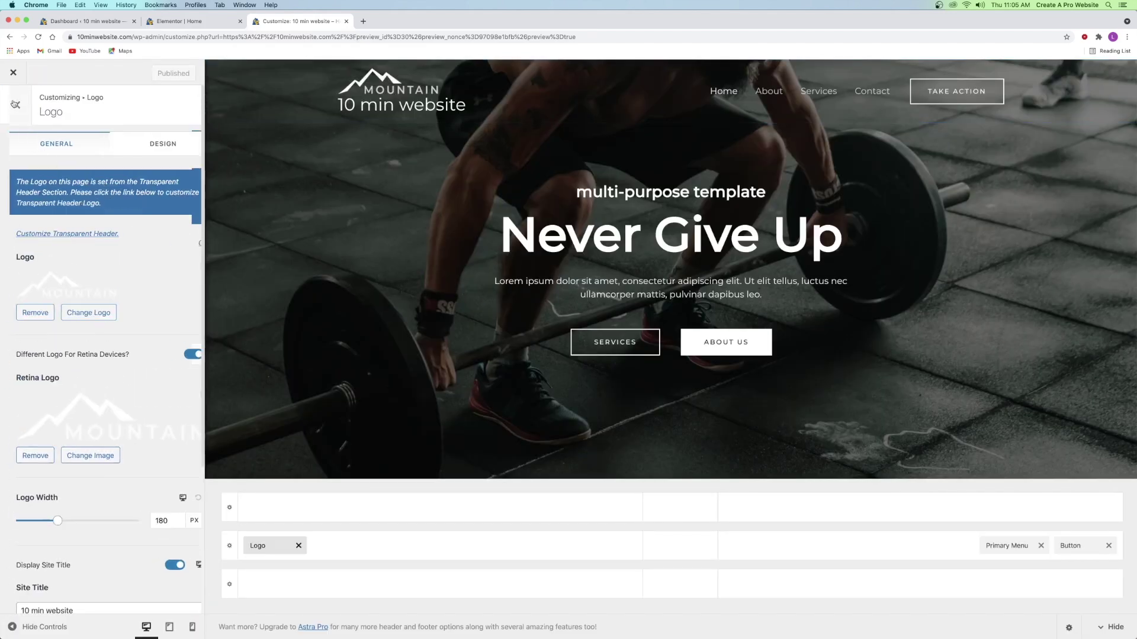
left_click(12, 105)
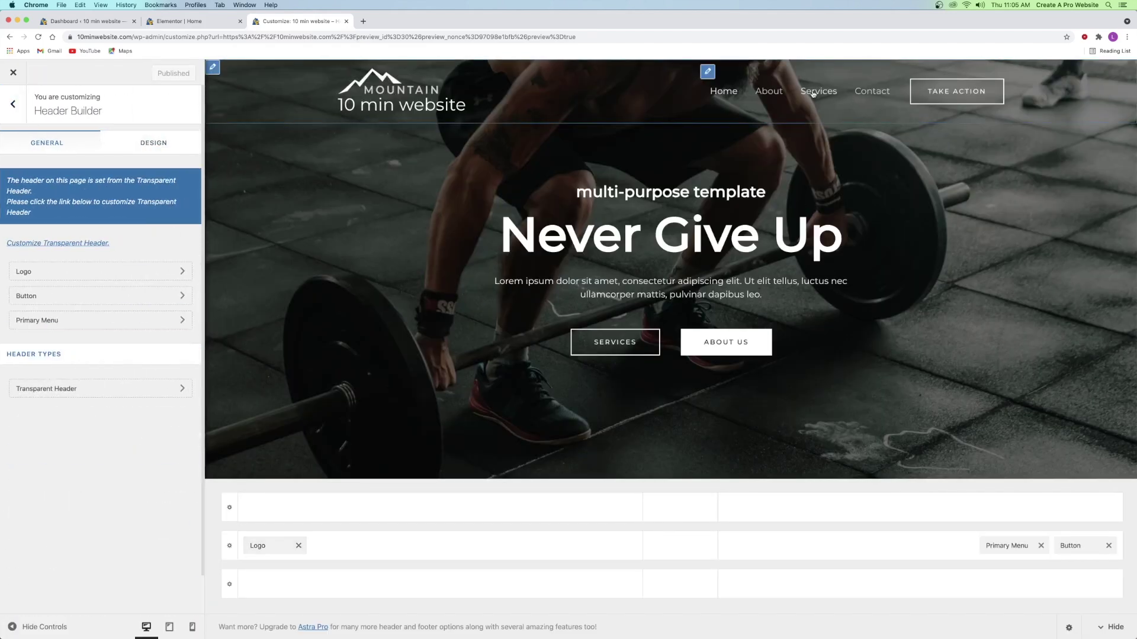
left_click(75, 320)
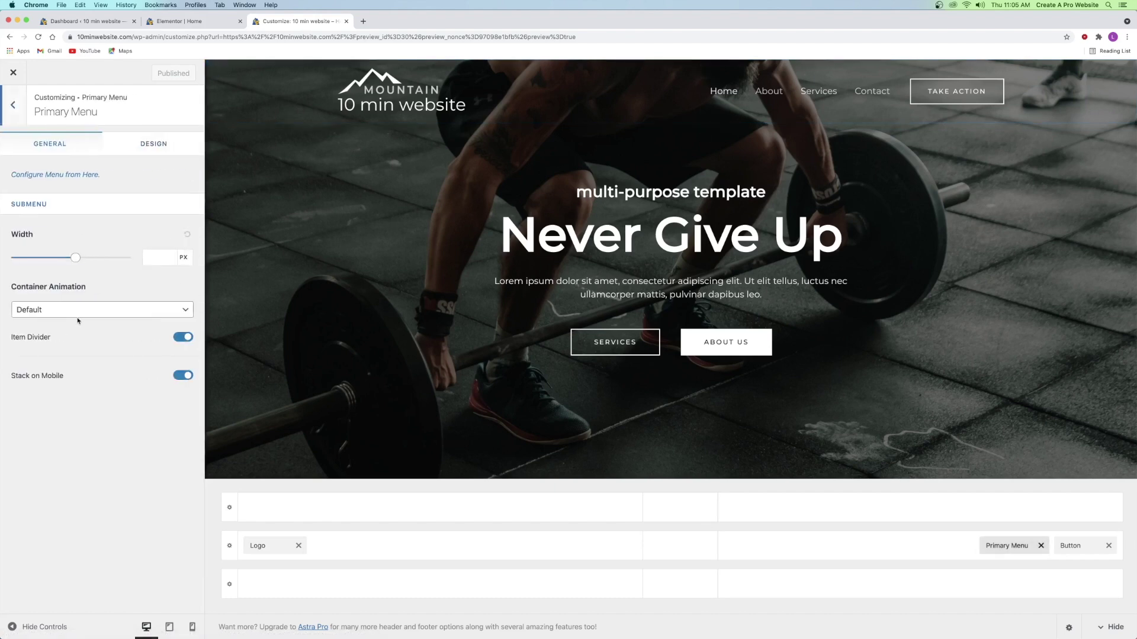
left_click(146, 149)
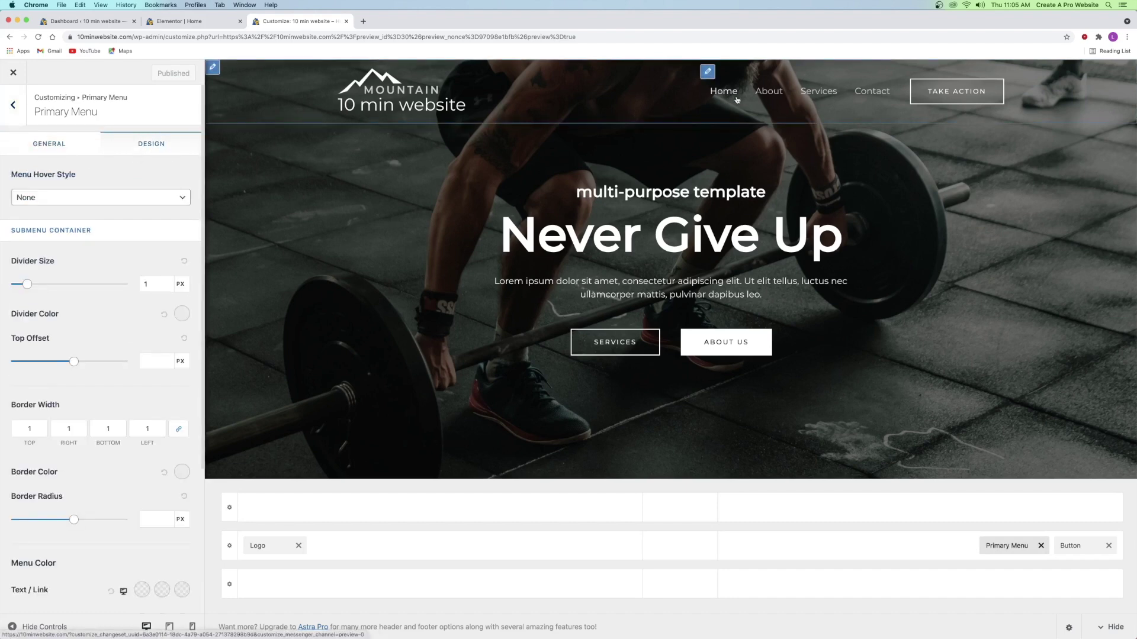
scroll(42, 317, "down", 3)
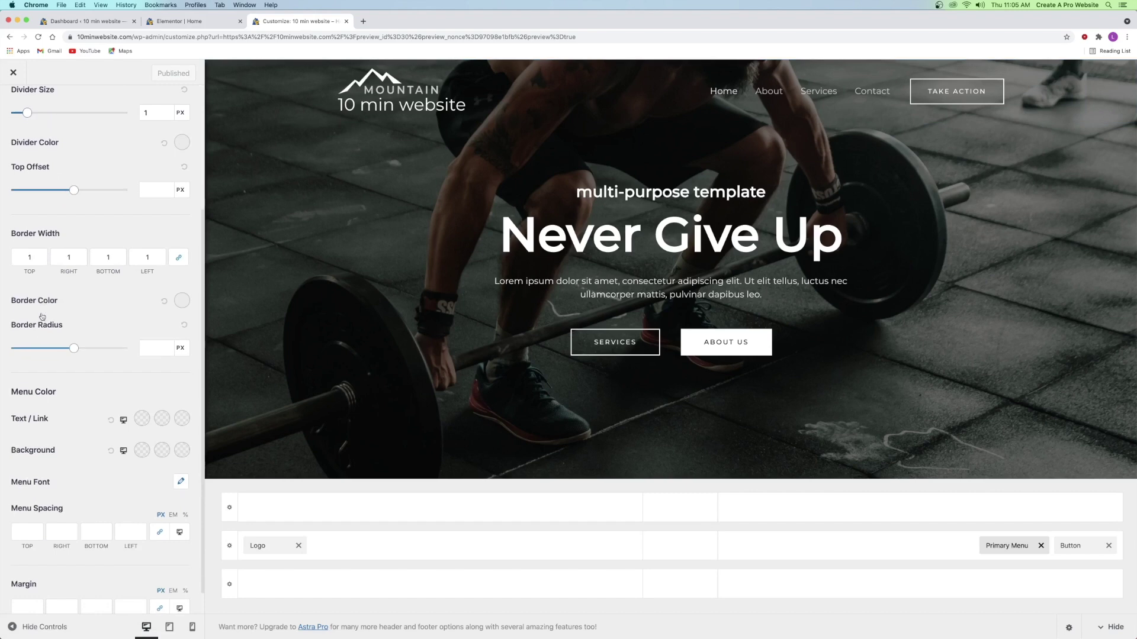
scroll(42, 317, "up", 3)
left_click(20, 122)
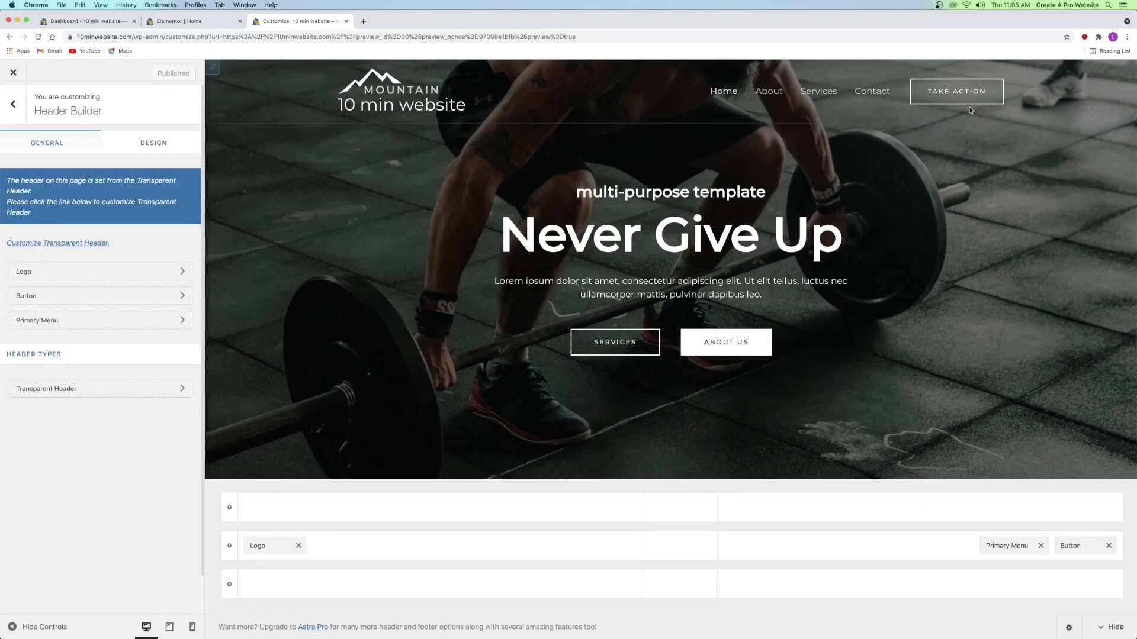
- Relabel the header button from 'Take Action' to 'Talk to me' and return to the main Customizer list
left_click(1071, 546)
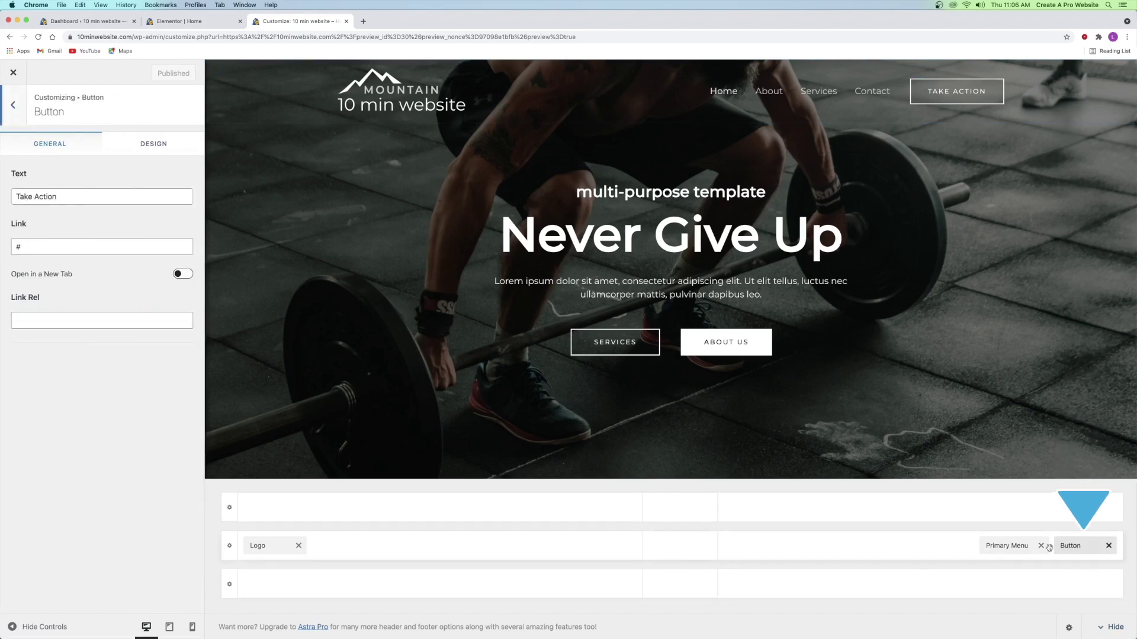
triple_click(45, 197)
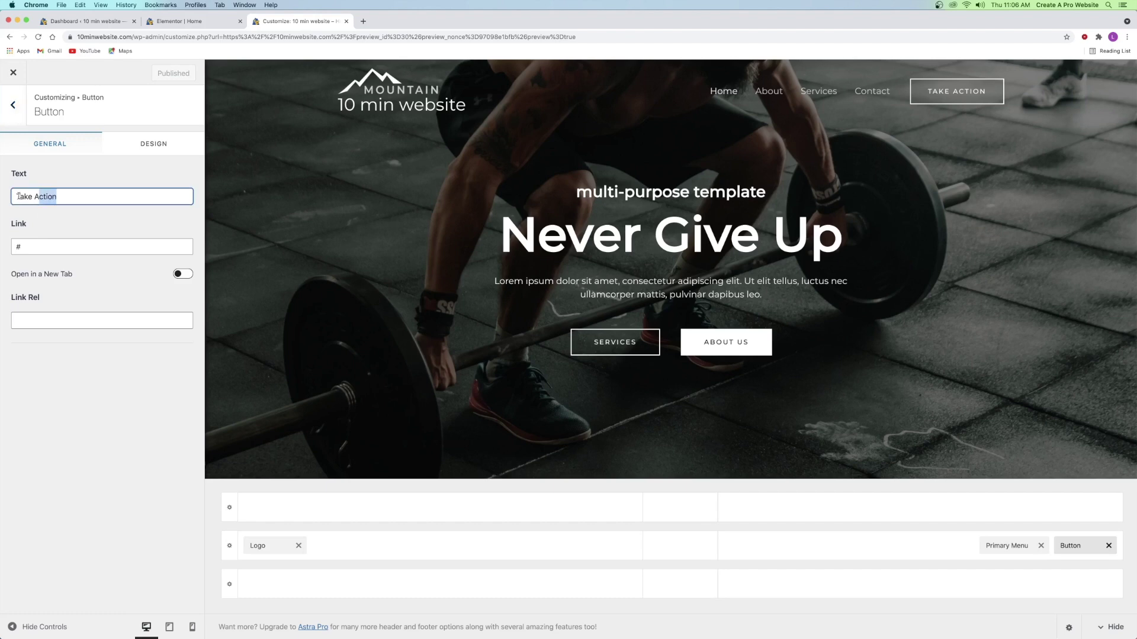
type("Talk to me")
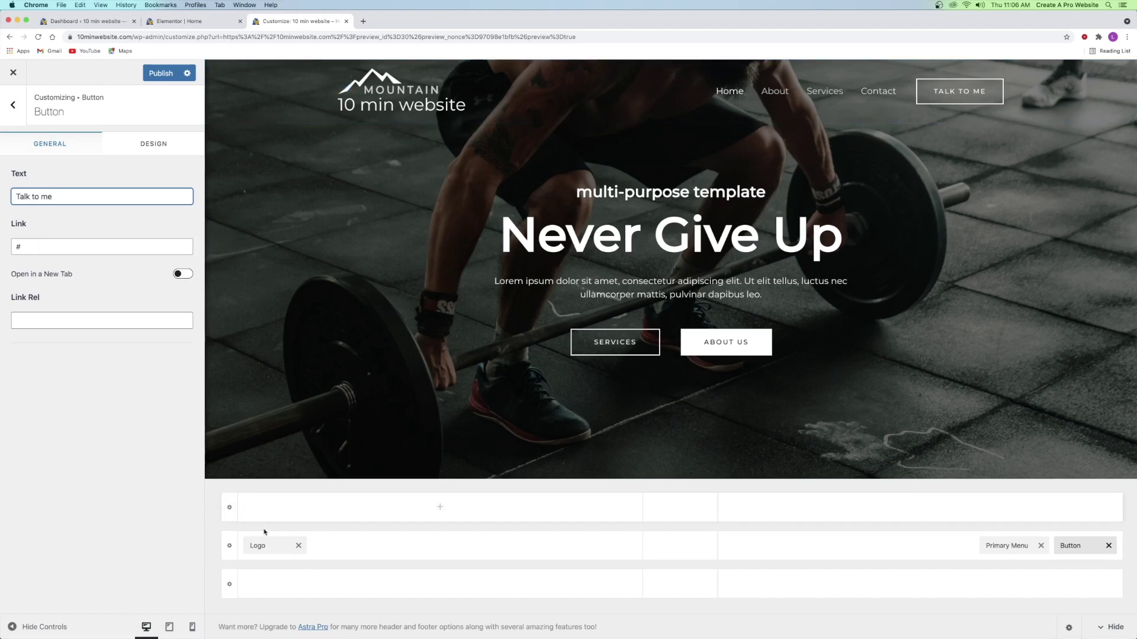
mouse_move(259, 548)
left_mouse_down()
mouse_move(672, 544)
mouse_move(261, 546)
left_mouse_up()
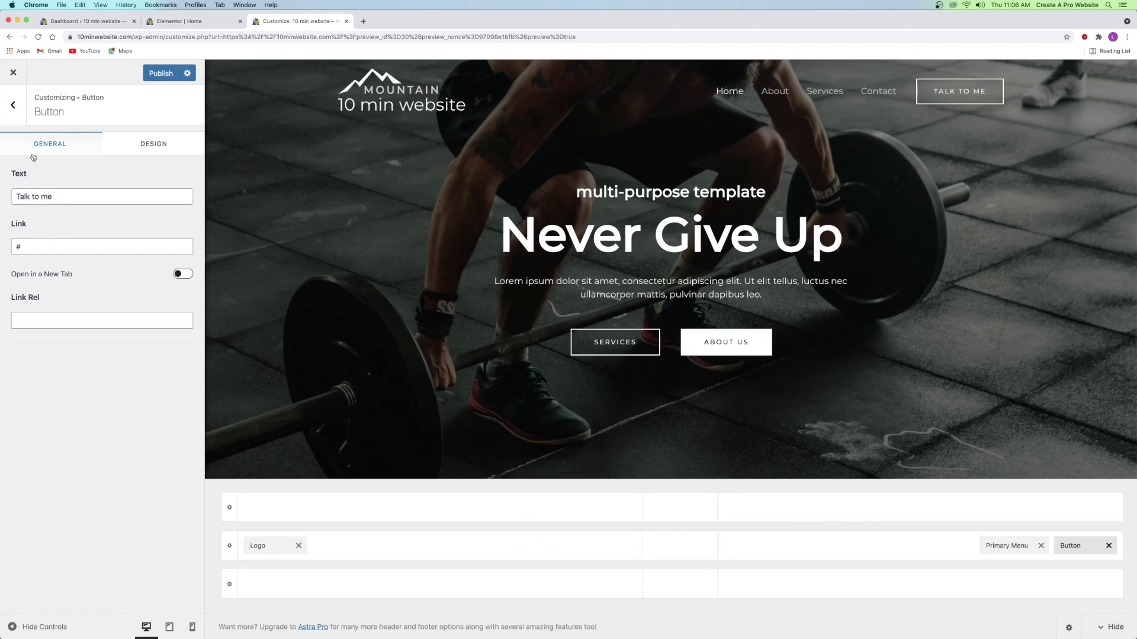
left_click(15, 110)
left_click(15, 110)
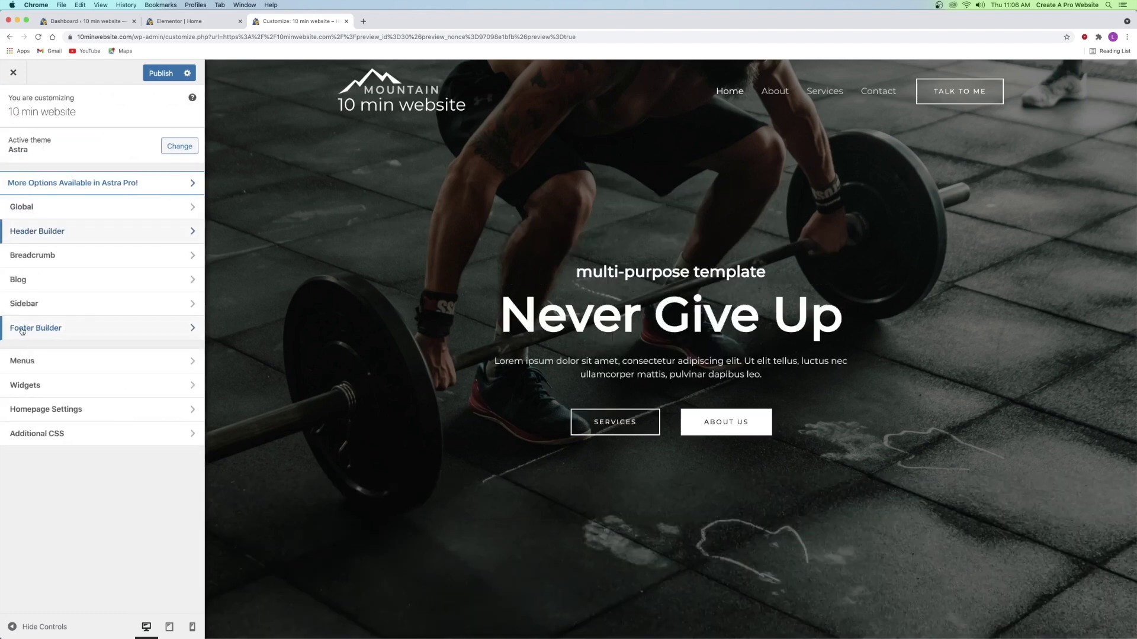
- Open the Footer Builder, publish the Customizer changes, and switch to the Dashboard tab
left_click(64, 332)
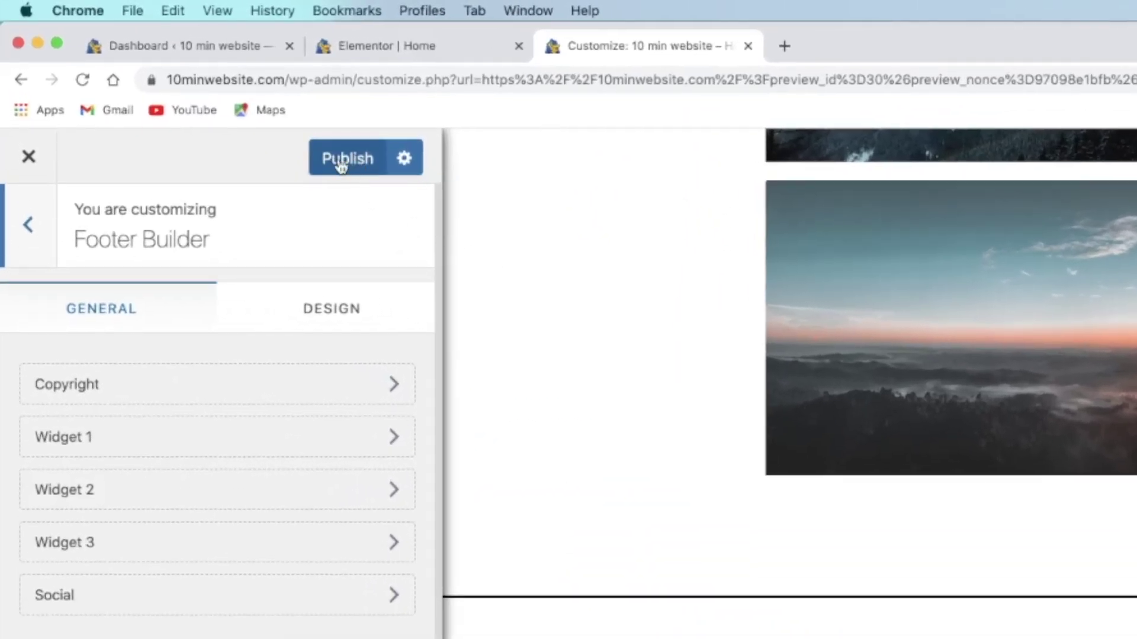
left_click(341, 166)
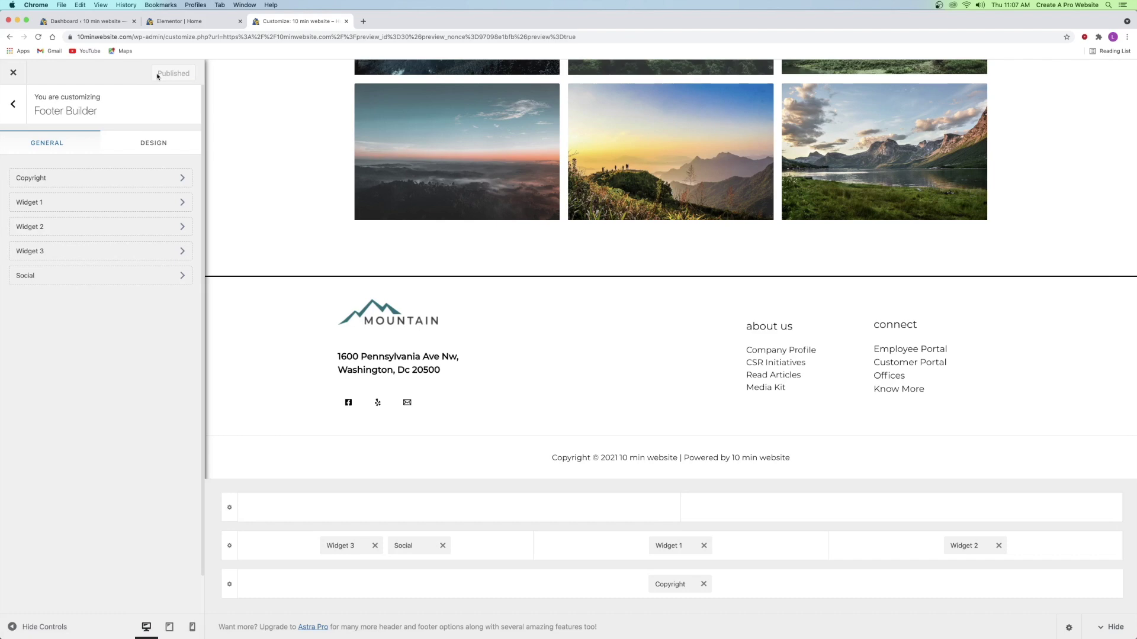
left_click(68, 24)
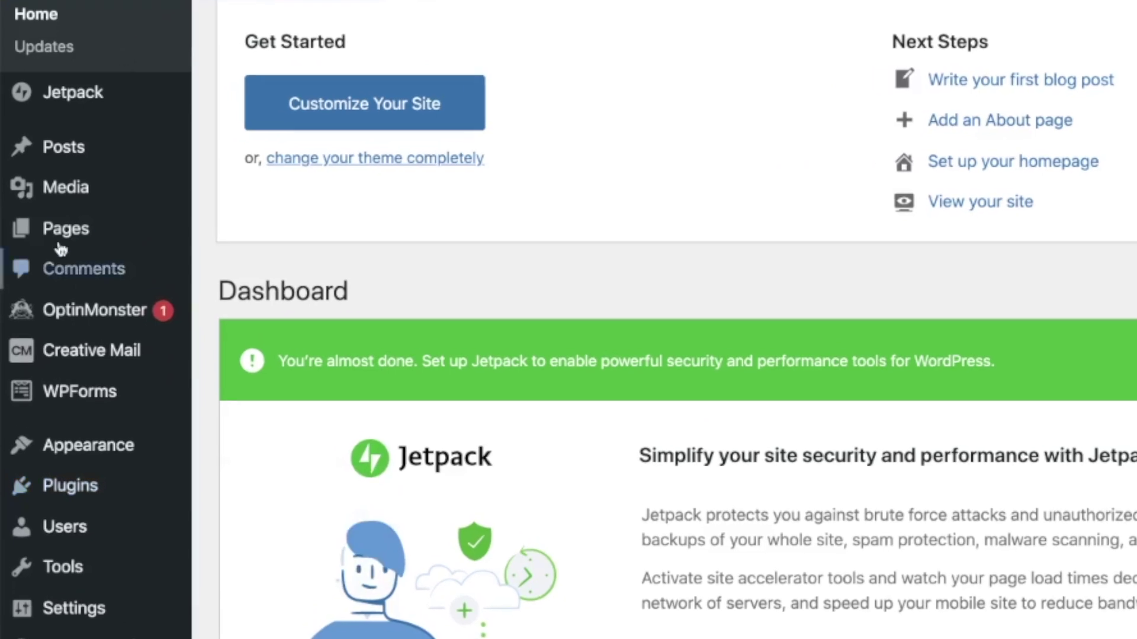
- Open Pages > All Pages from the admin sidebar
mouse_move(29, 239)
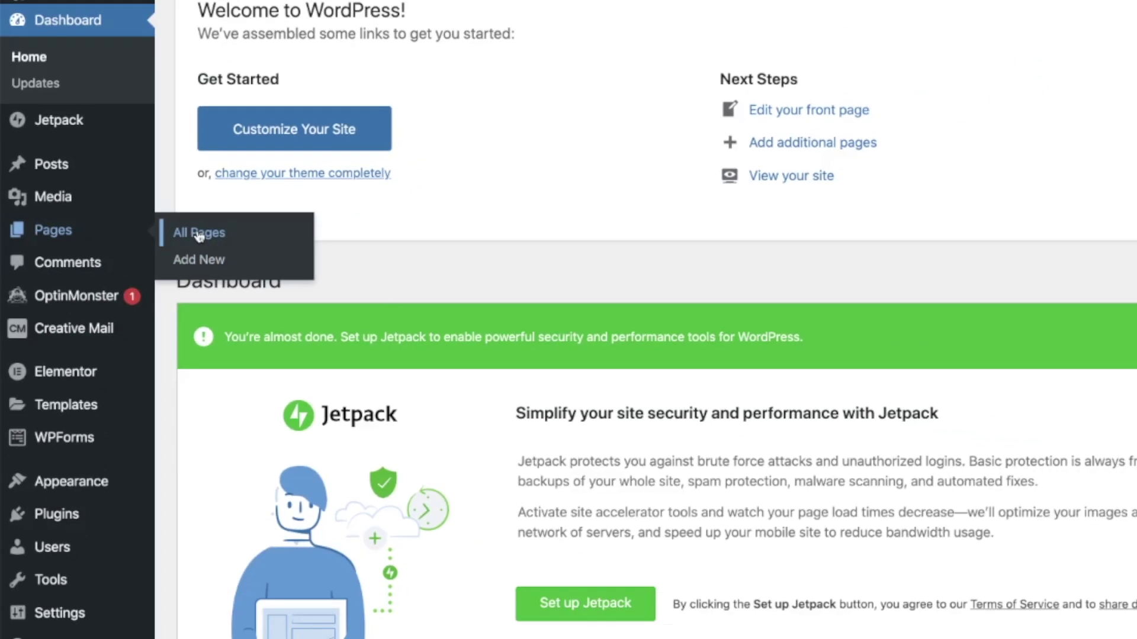
left_click(247, 235)
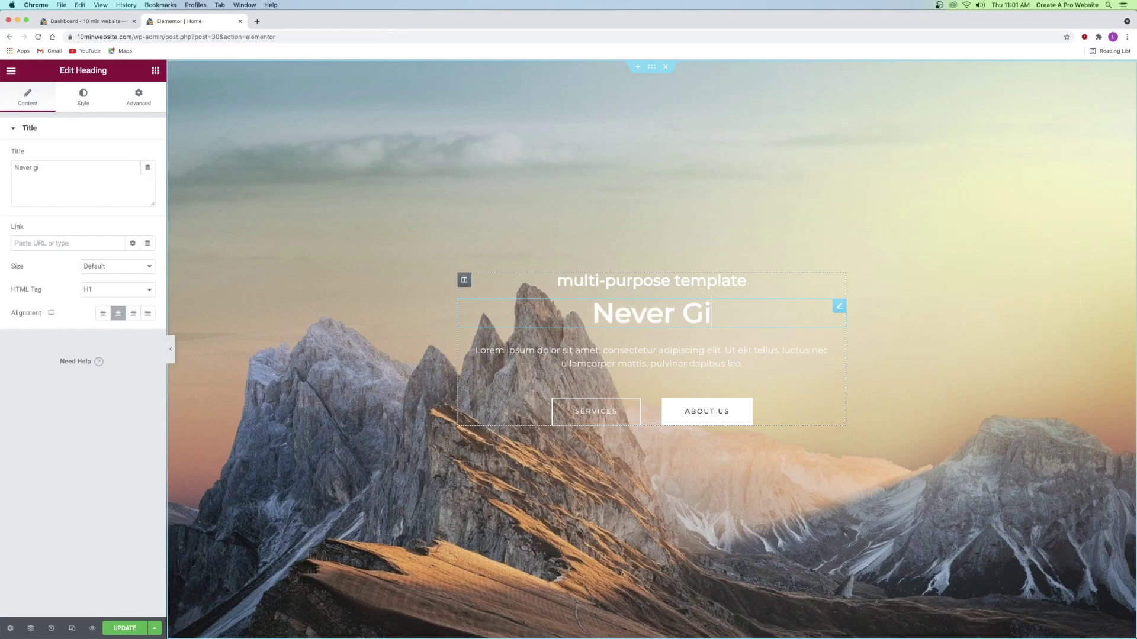
type("ve Up")
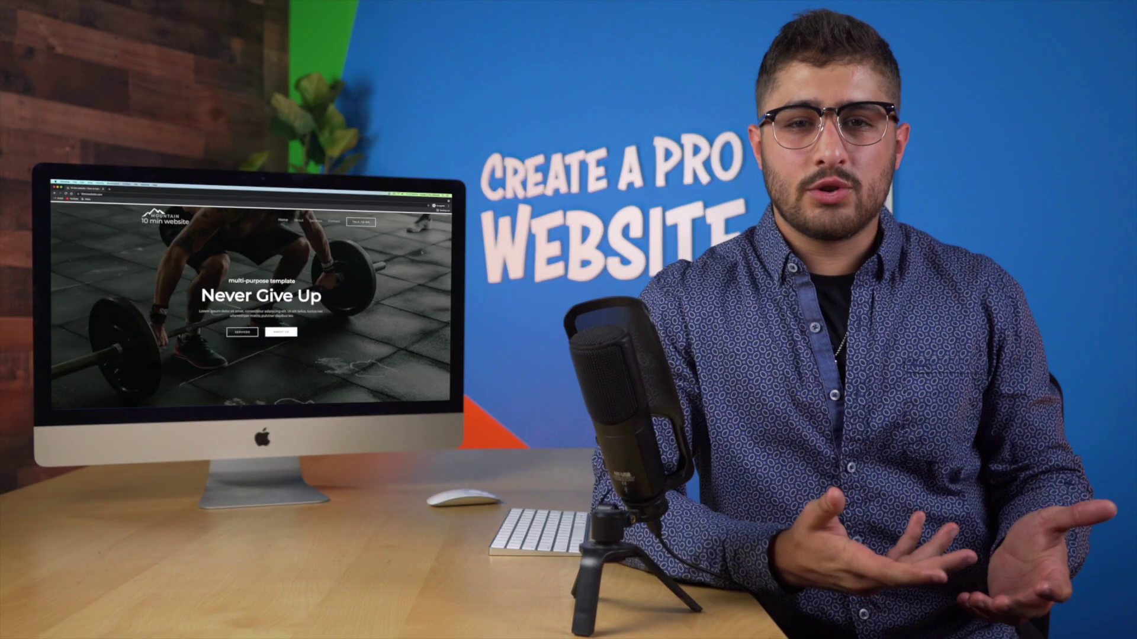